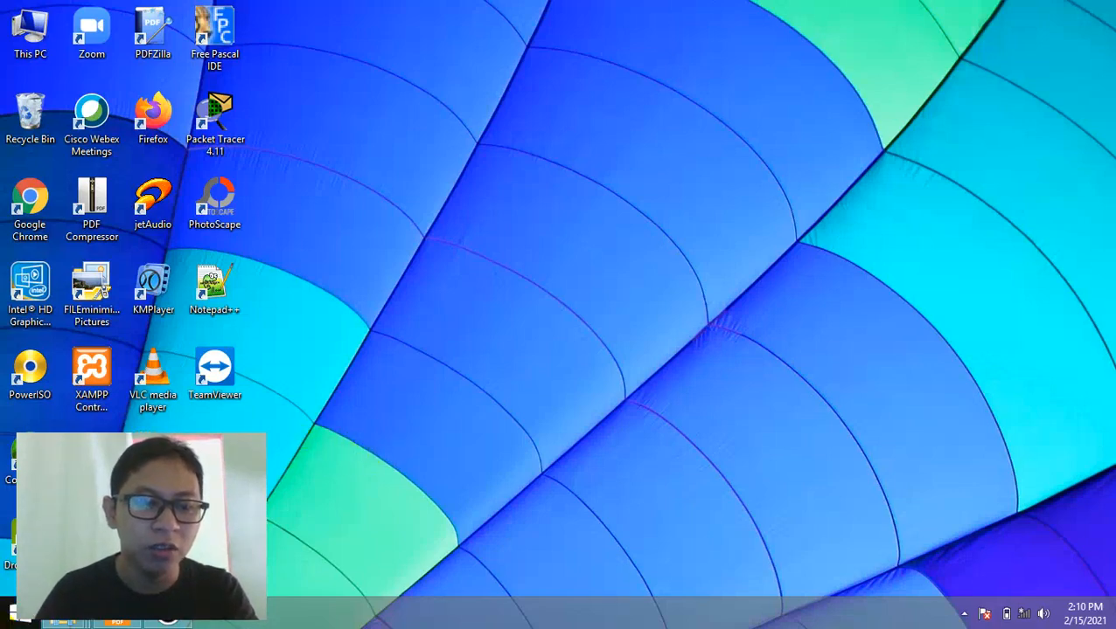
Launch Adobe Flash CS3 Professional from the installed apps
{"action": "left_click", "coordinate": [1, 623]}
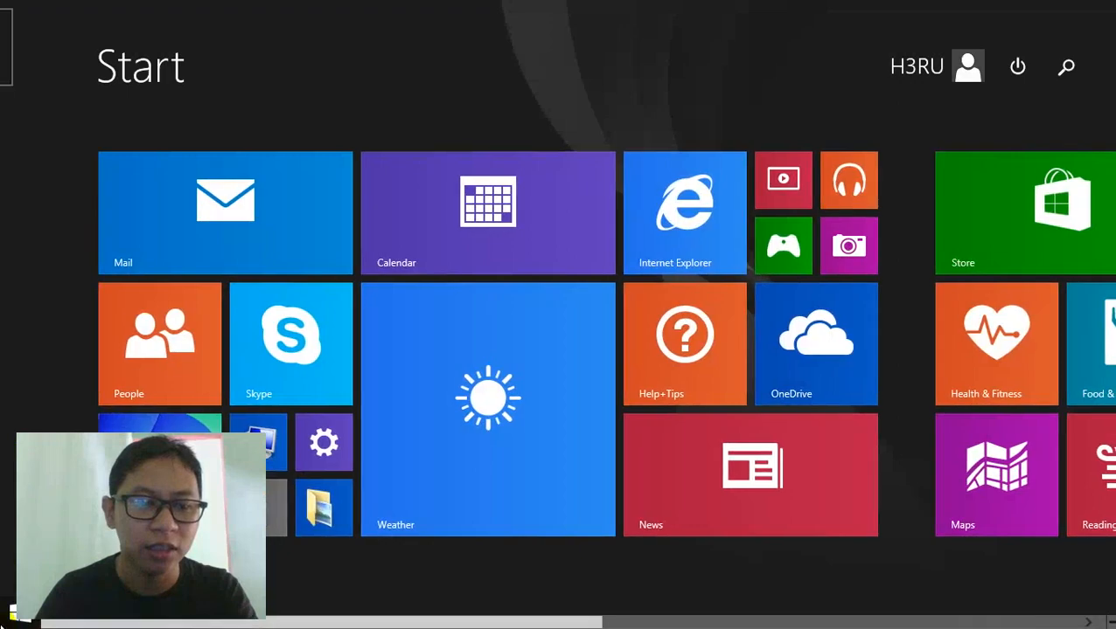
{"action": "left_click", "coordinate": [1, 623]}
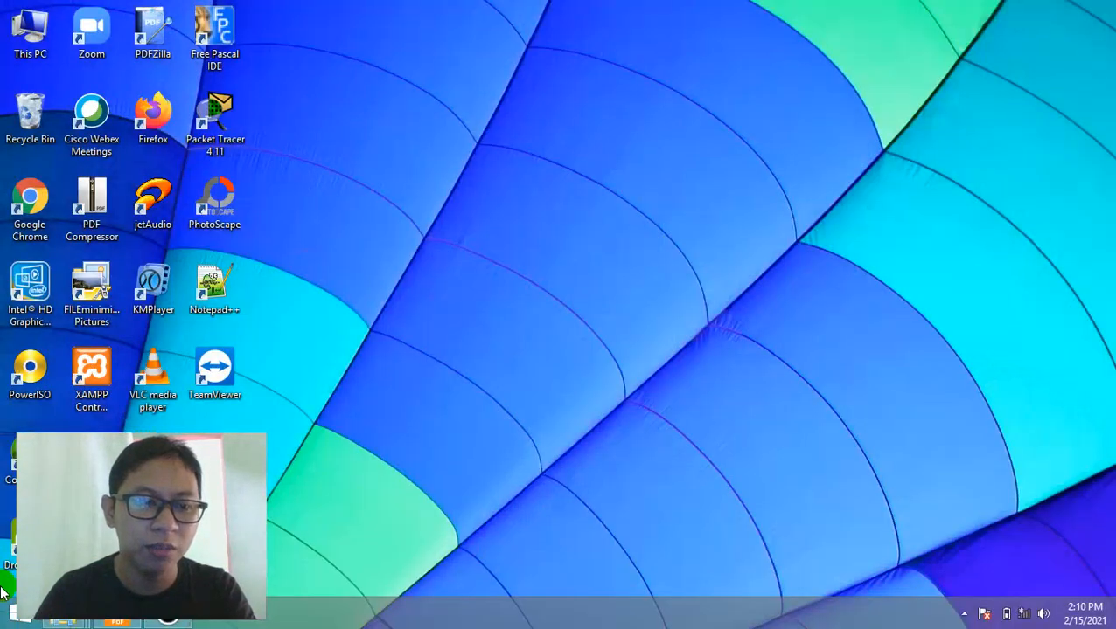
{"action": "left_click", "coordinate": [4, 624]}
{"action": "left_click", "coordinate": [115, 577]}
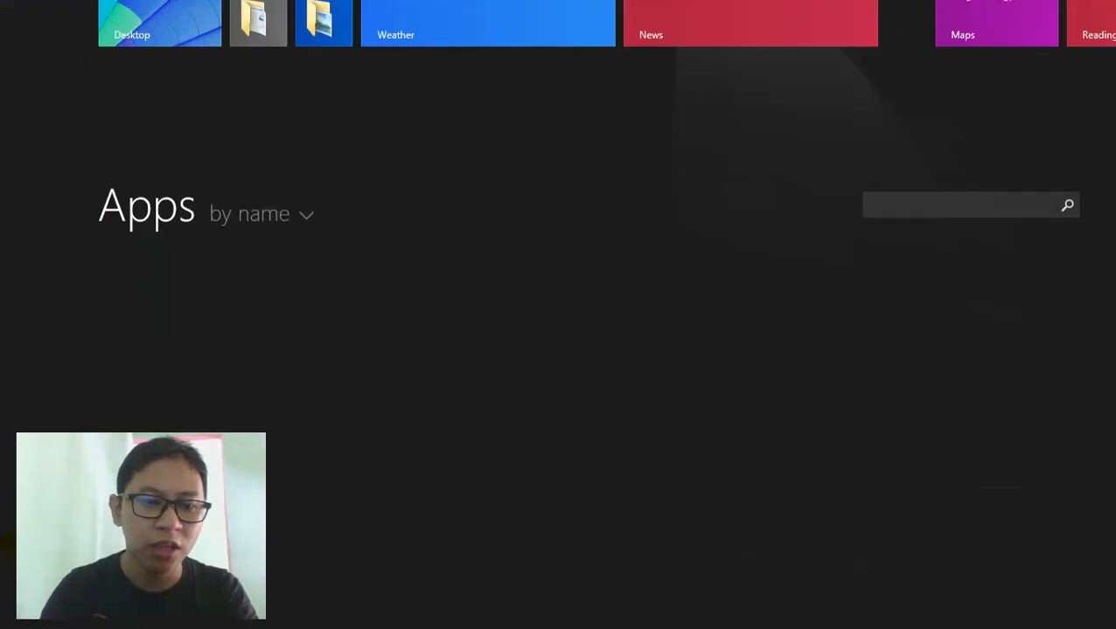
{"action": "left_click", "coordinate": [906, 63]}
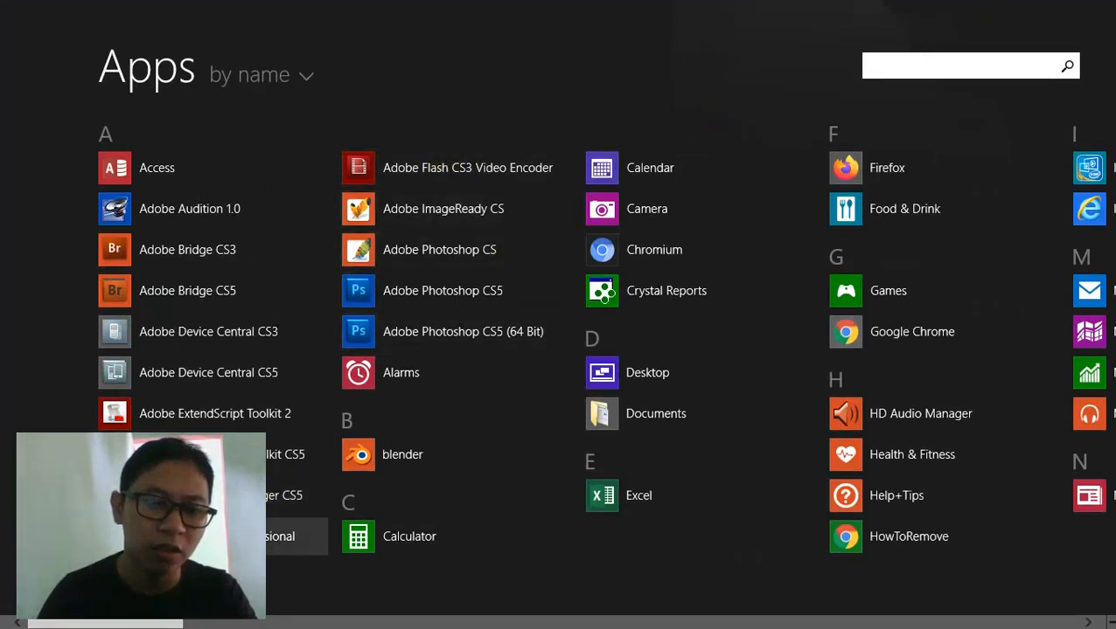
{"action": "left_click", "coordinate": [575, 179]}
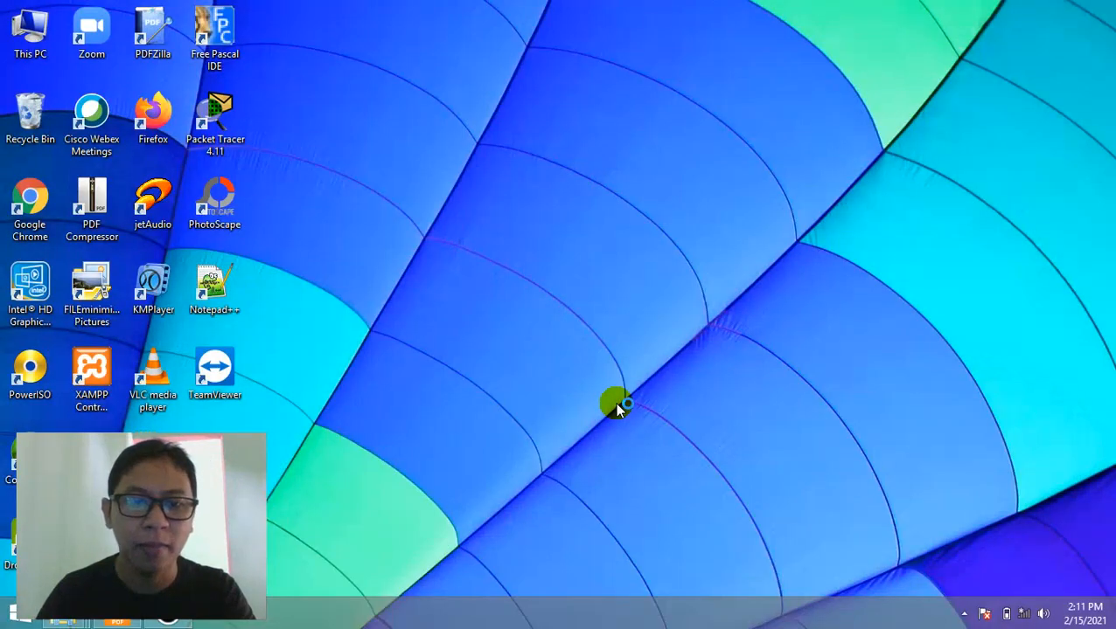
{"action": "left_click", "coordinate": [94, 194]}
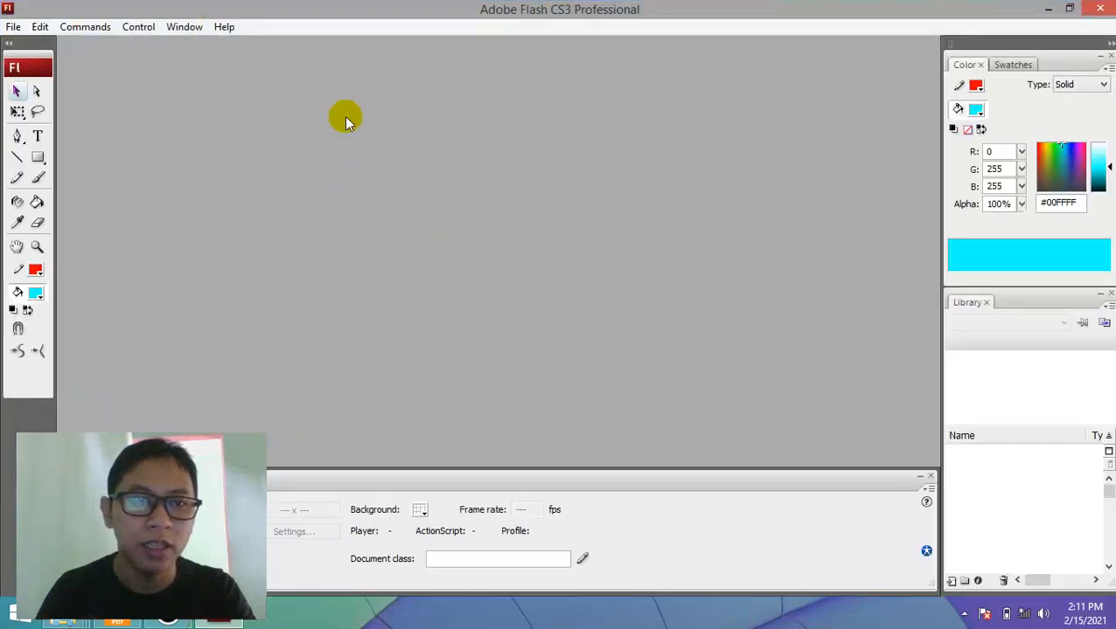
{"action": "left_click", "coordinate": [490, 14]}
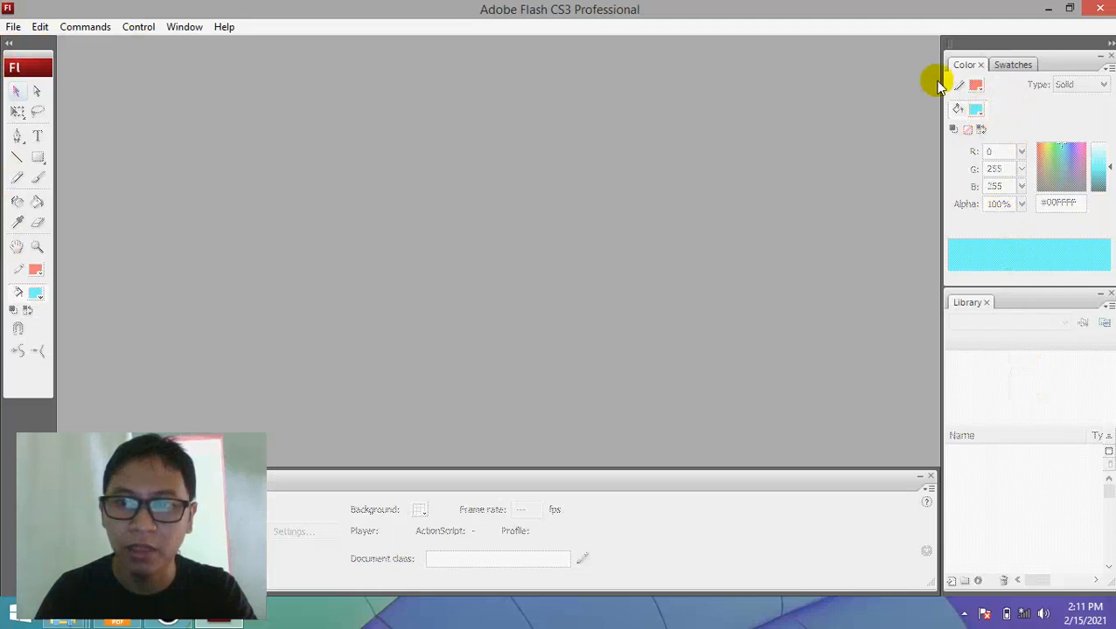
{"action": "left_click", "coordinate": [1012, 65]}
{"action": "left_click", "coordinate": [966, 64]}
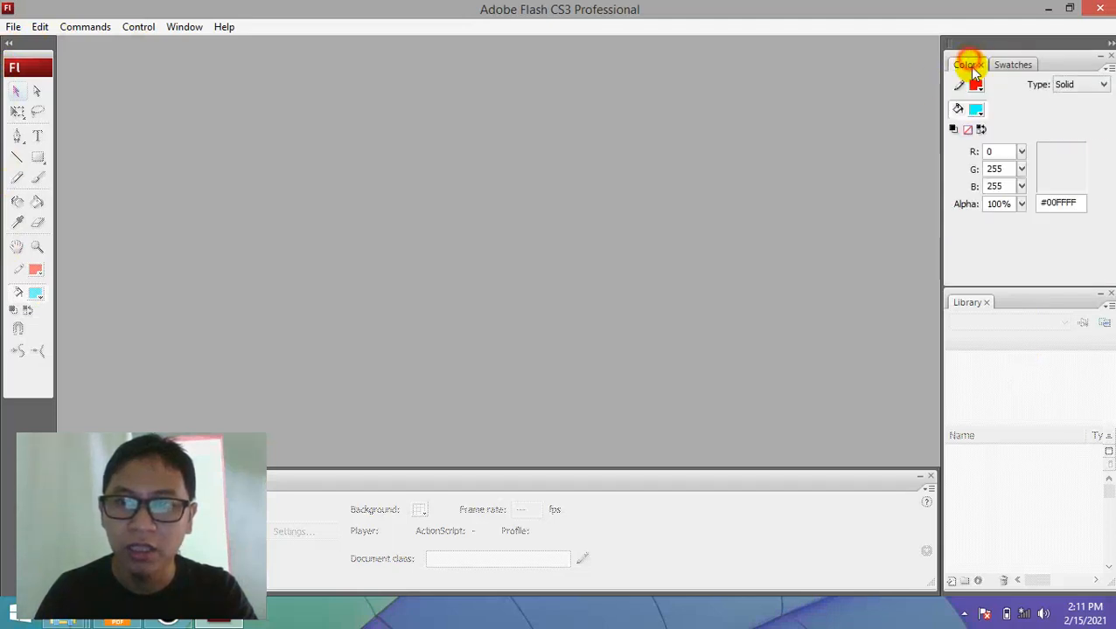
{"action": "left_click", "coordinate": [981, 130]}
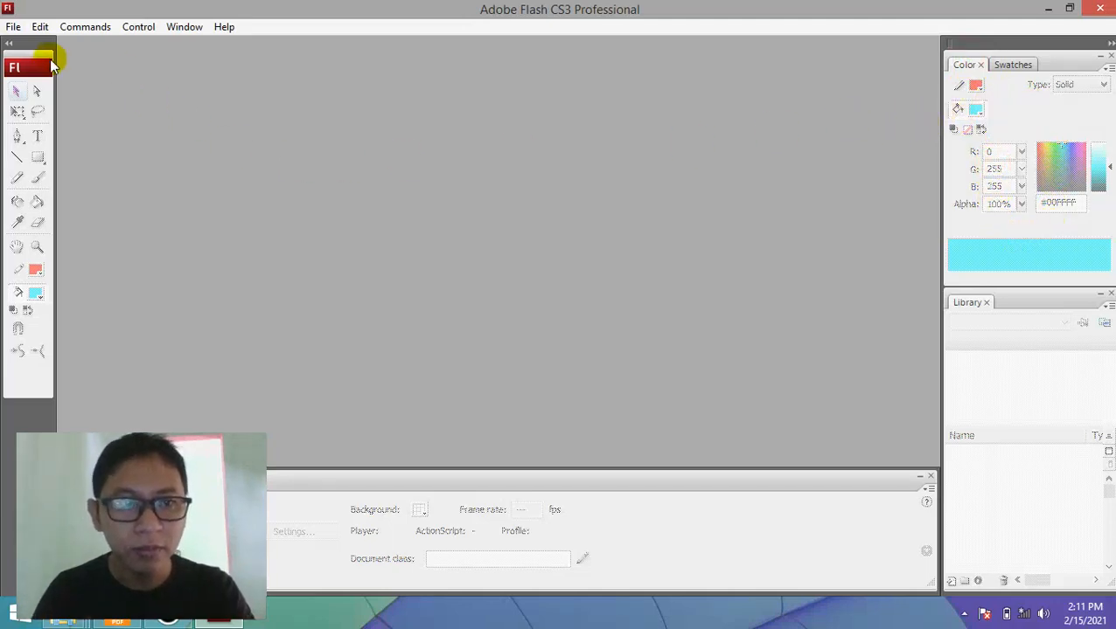
Create a new document of type Flash File (ActionScript 2.0)
{"action": "left_click", "coordinate": [13, 28]}
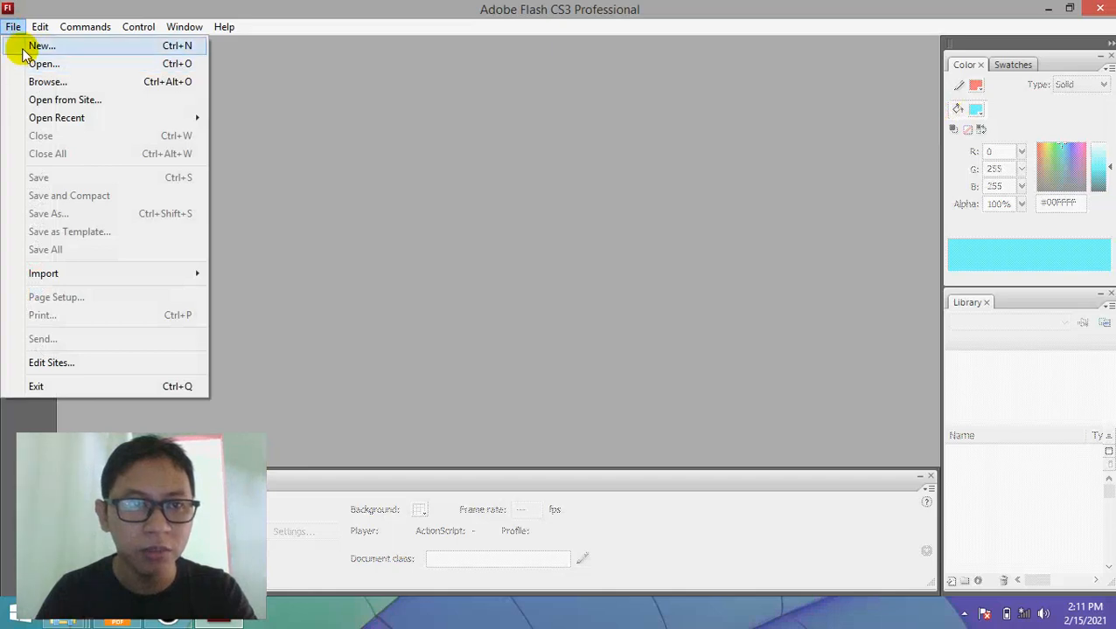
{"action": "left_click", "coordinate": [15, 45]}
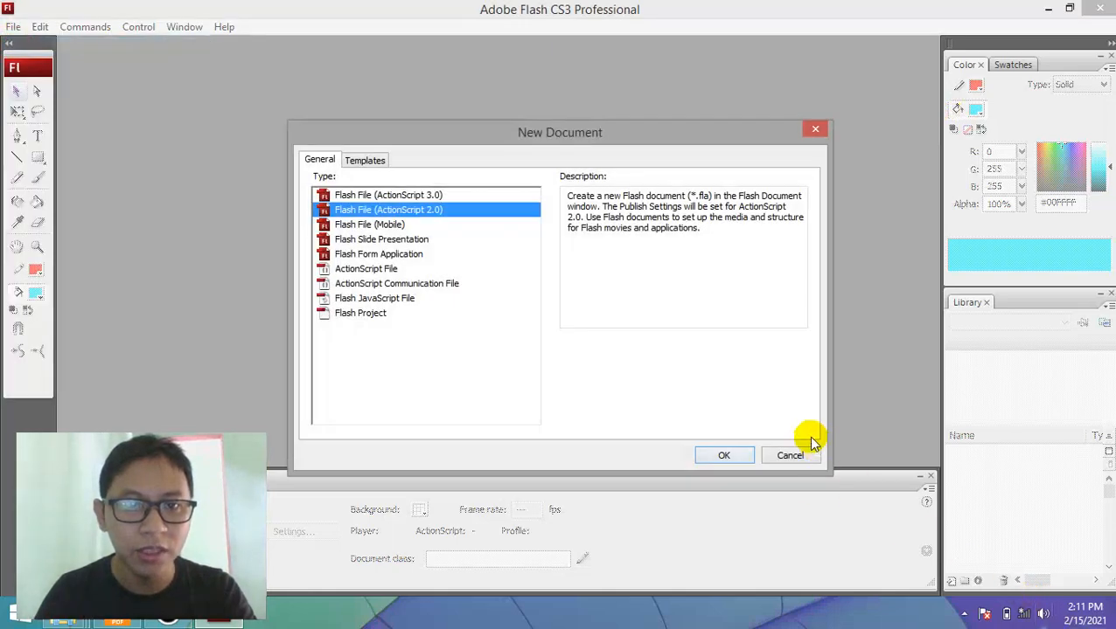
{"action": "left_click", "coordinate": [427, 195]}
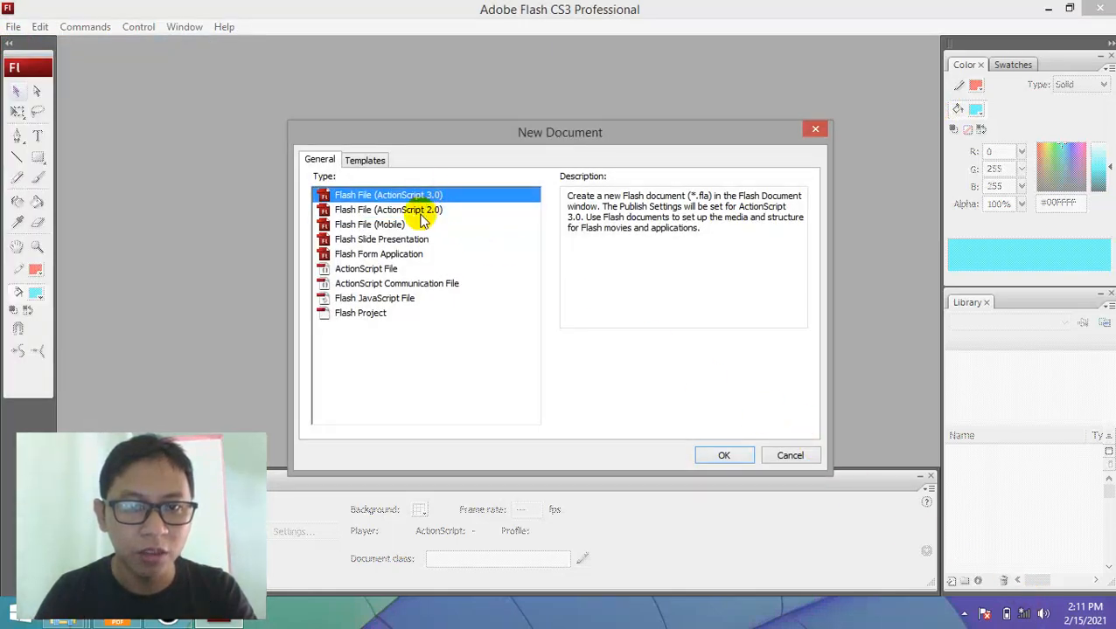
{"action": "left_click", "coordinate": [407, 211]}
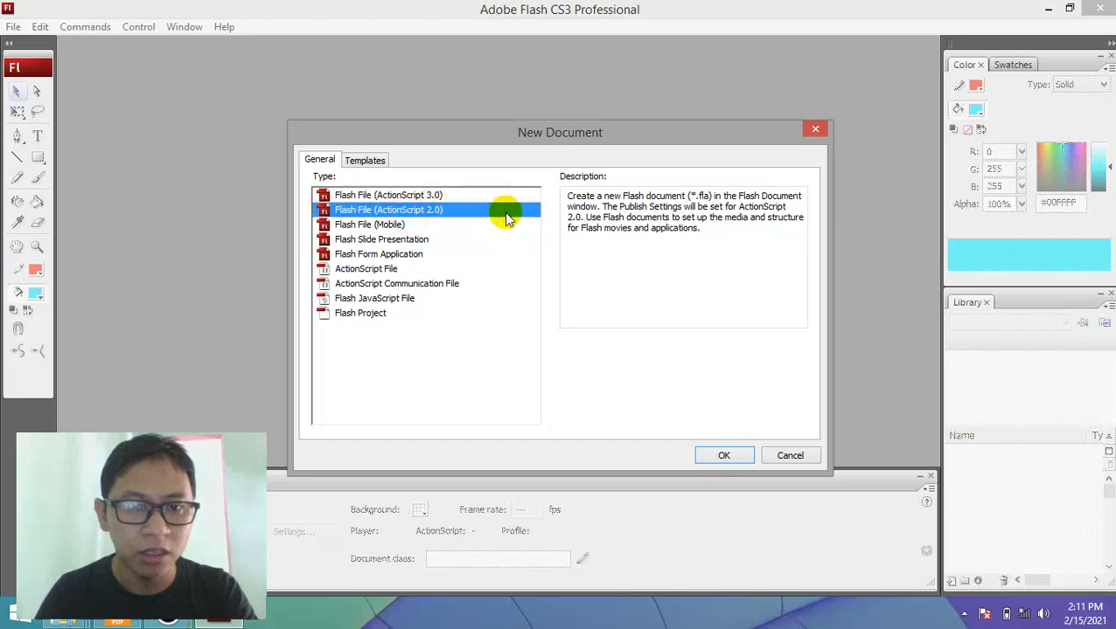
{"action": "left_click", "coordinate": [724, 456]}
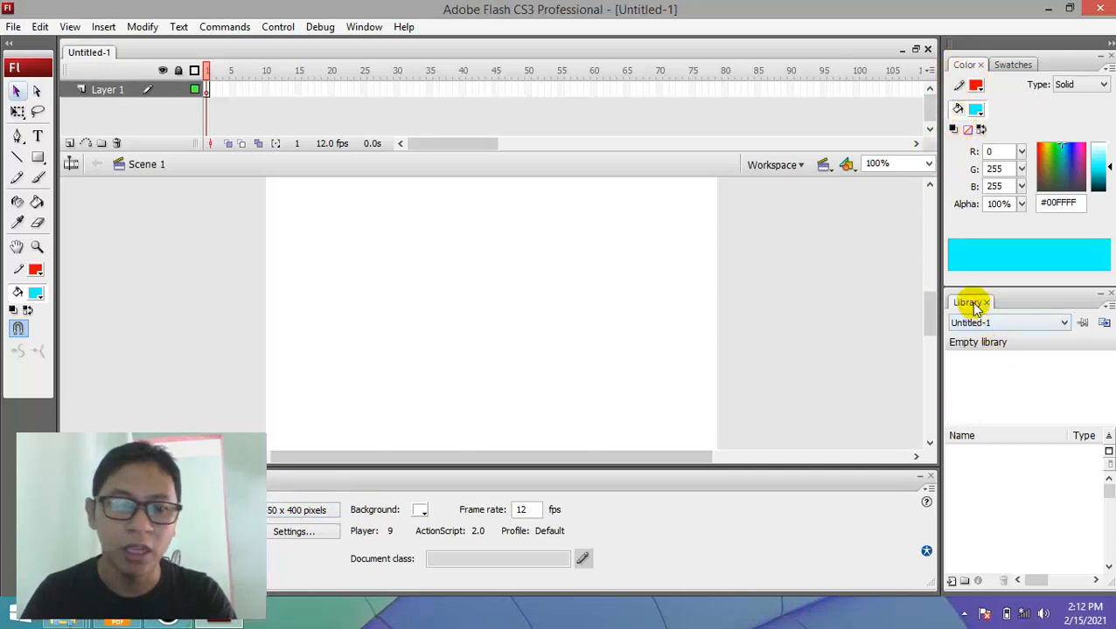
{"action": "left_click", "coordinate": [14, 26]}
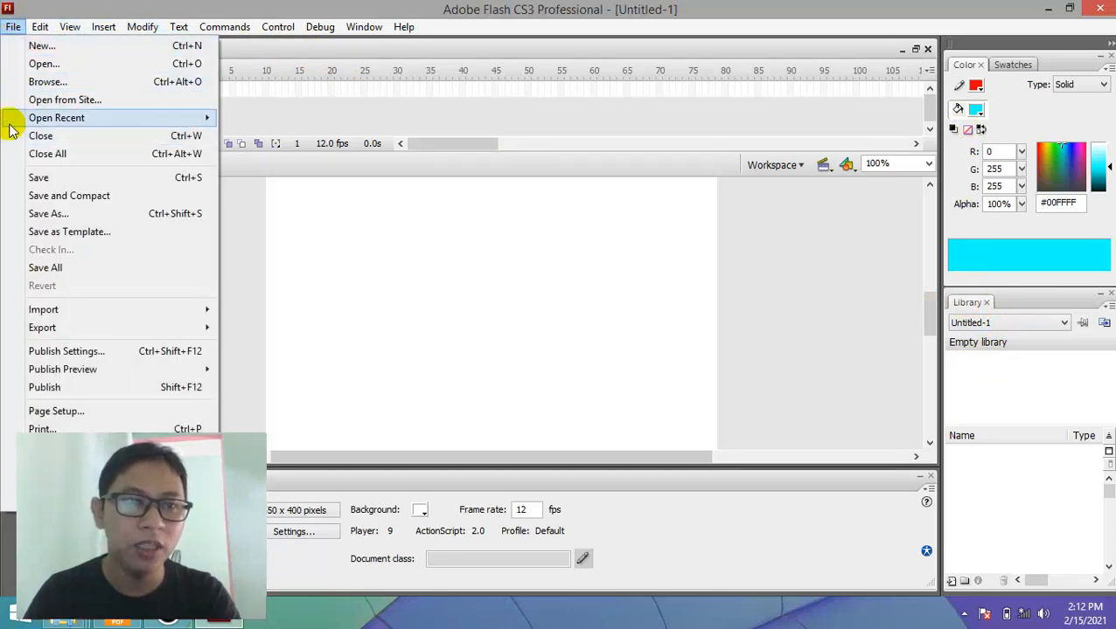
{"action": "left_click", "coordinate": [40, 26]}
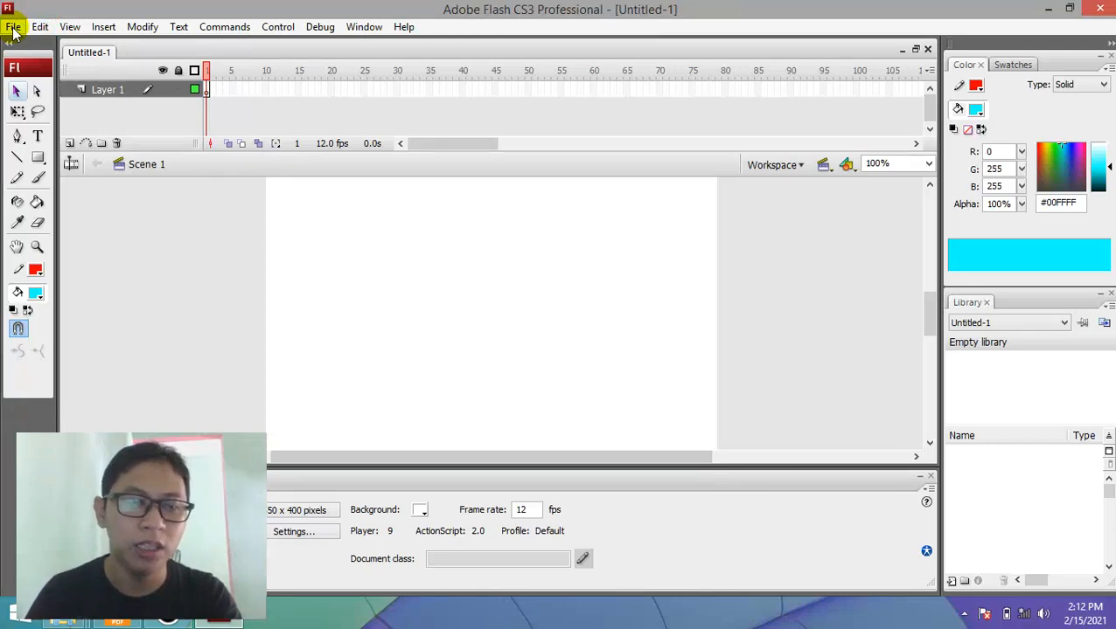
{"action": "left_click", "coordinate": [13, 28]}
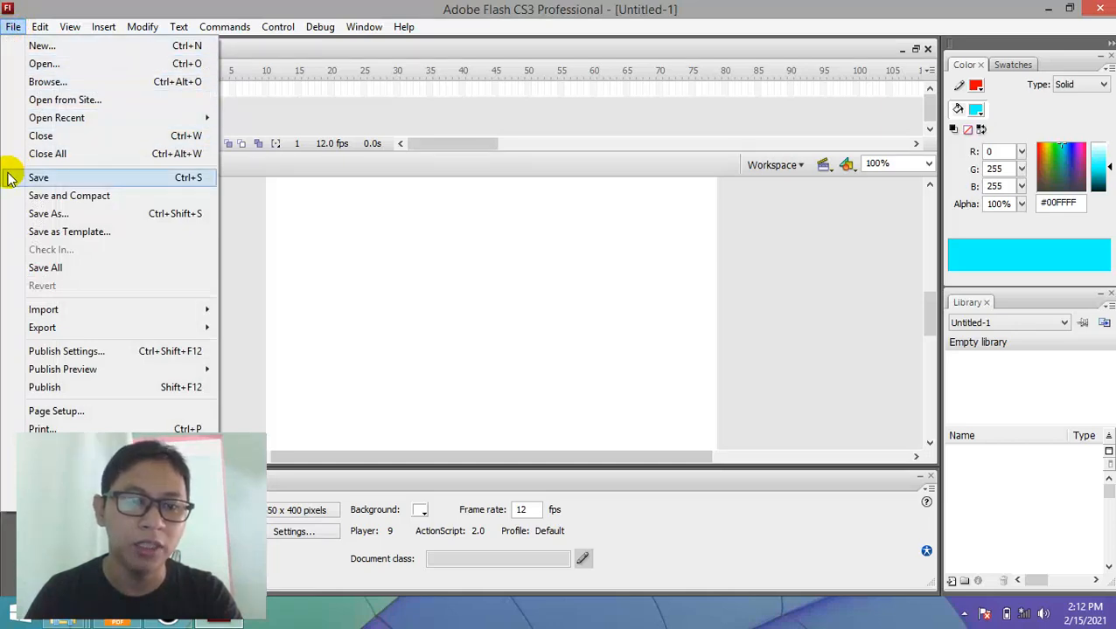
{"action": "left_click", "coordinate": [102, 8]}
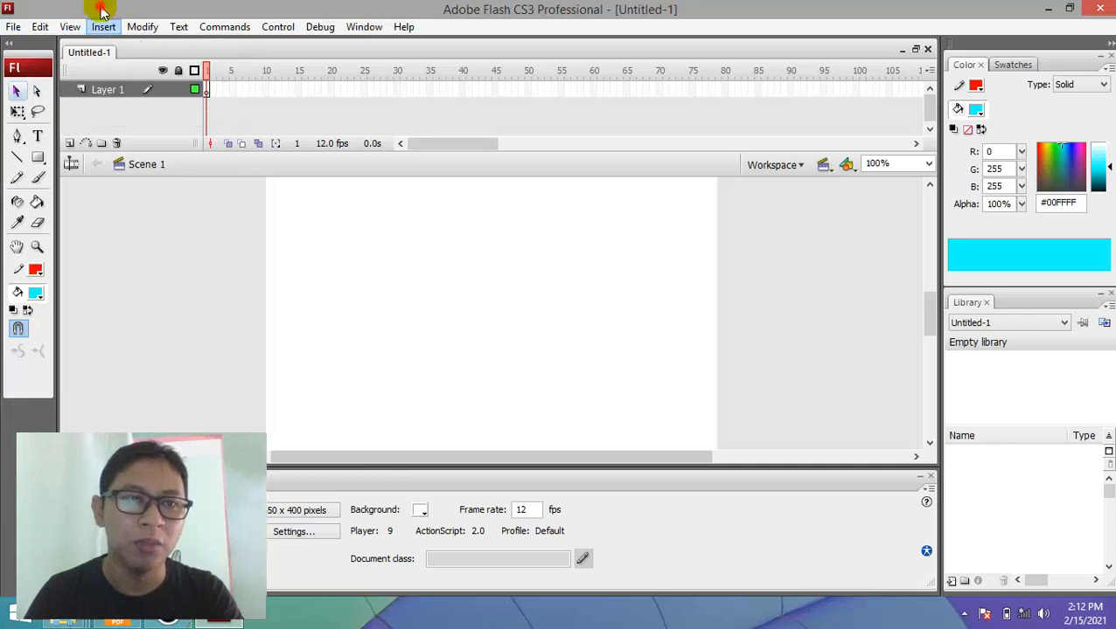
Save the document as perubahan_shape in the Documents folder, using the Flash CS3 Document (*.fla) format
{"action": "left_click", "coordinate": [15, 26]}
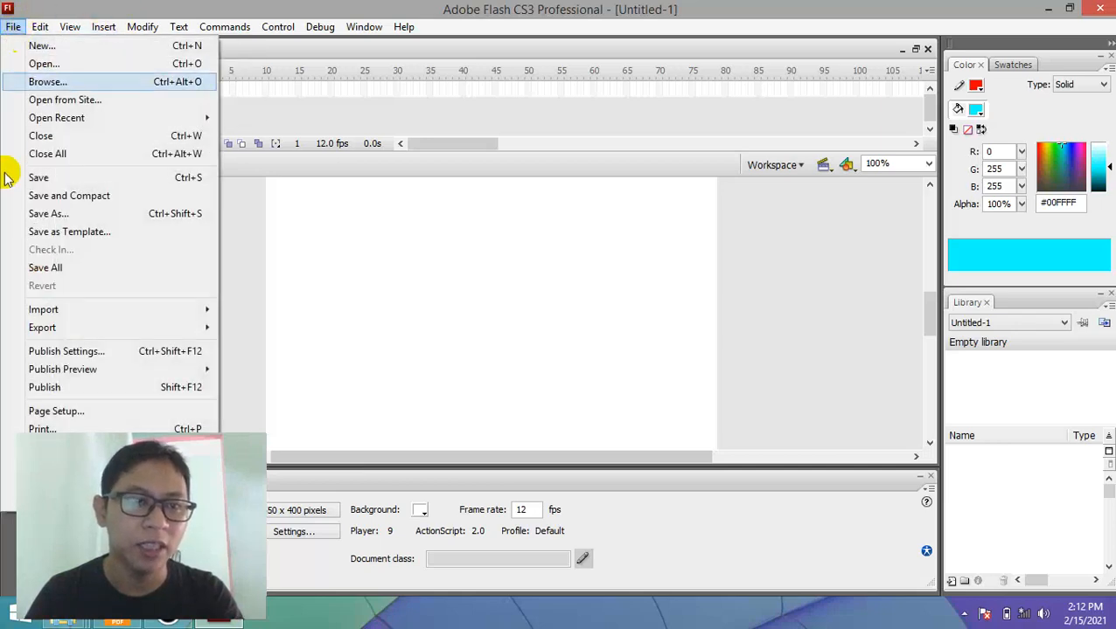
{"action": "left_click", "coordinate": [51, 214]}
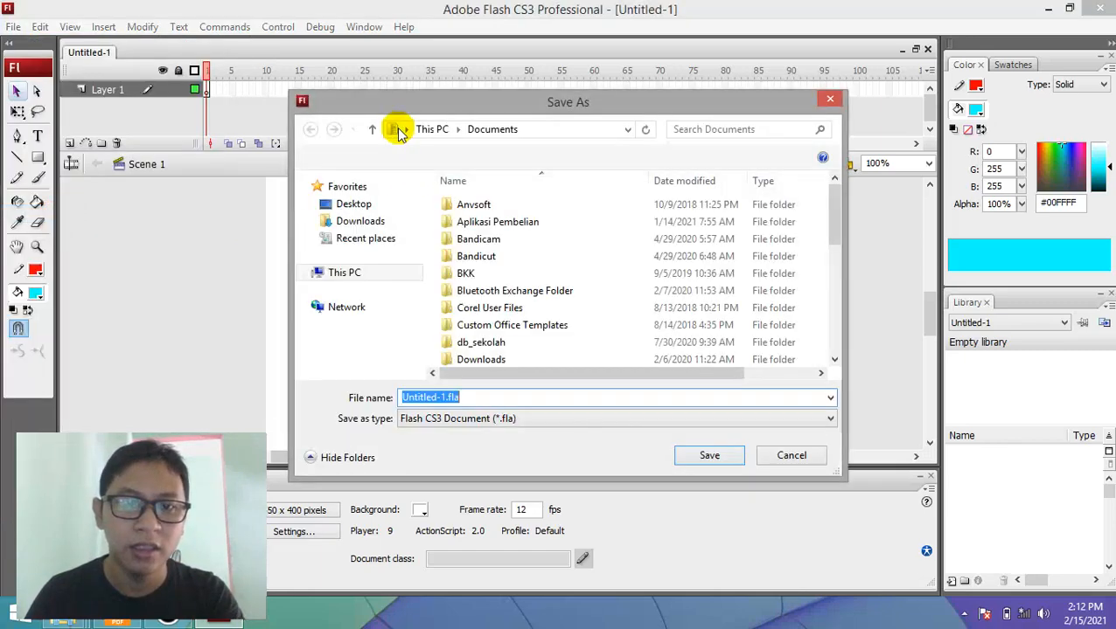
{"action": "left_click", "coordinate": [487, 399]}
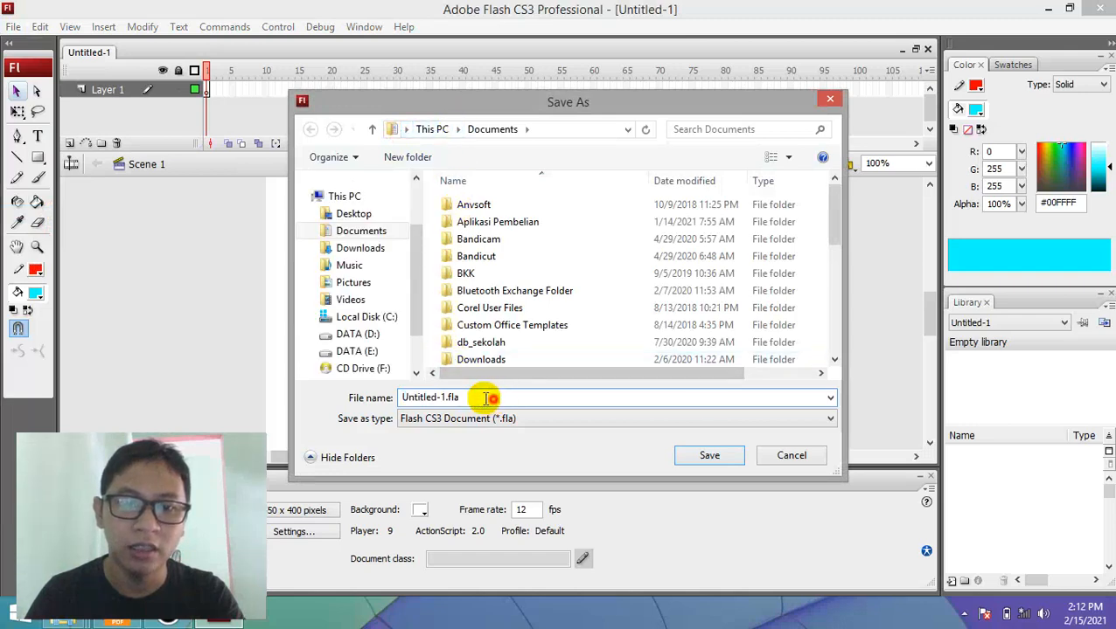
{"action": "left_click_drag", "start_coordinate": [487, 399], "coordinate": [389, 398]}
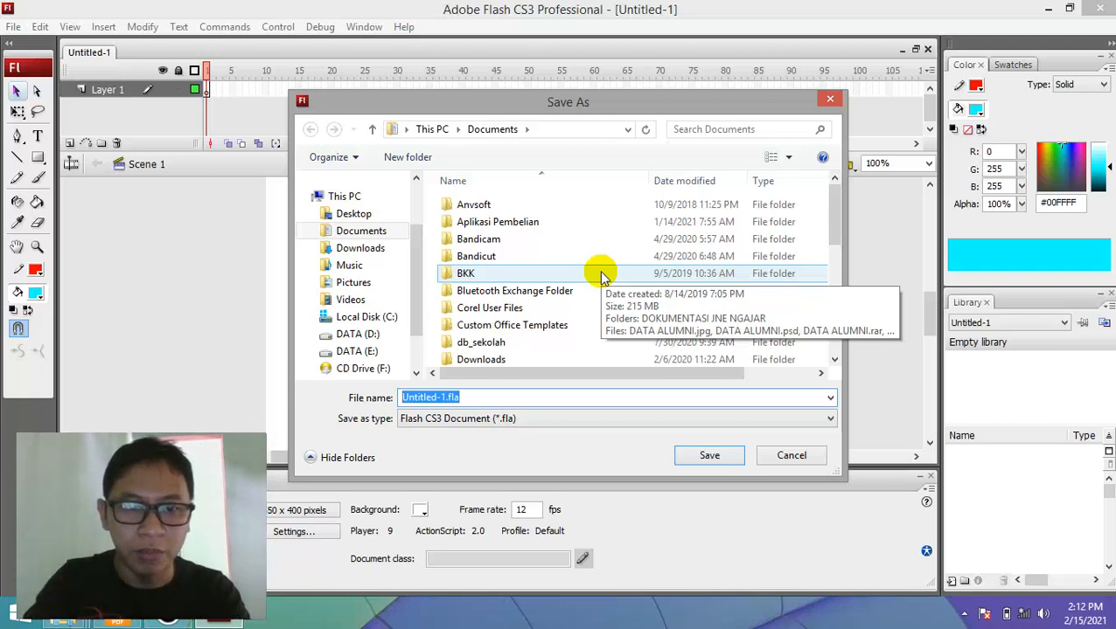
{"action": "type", "text": "rub"}
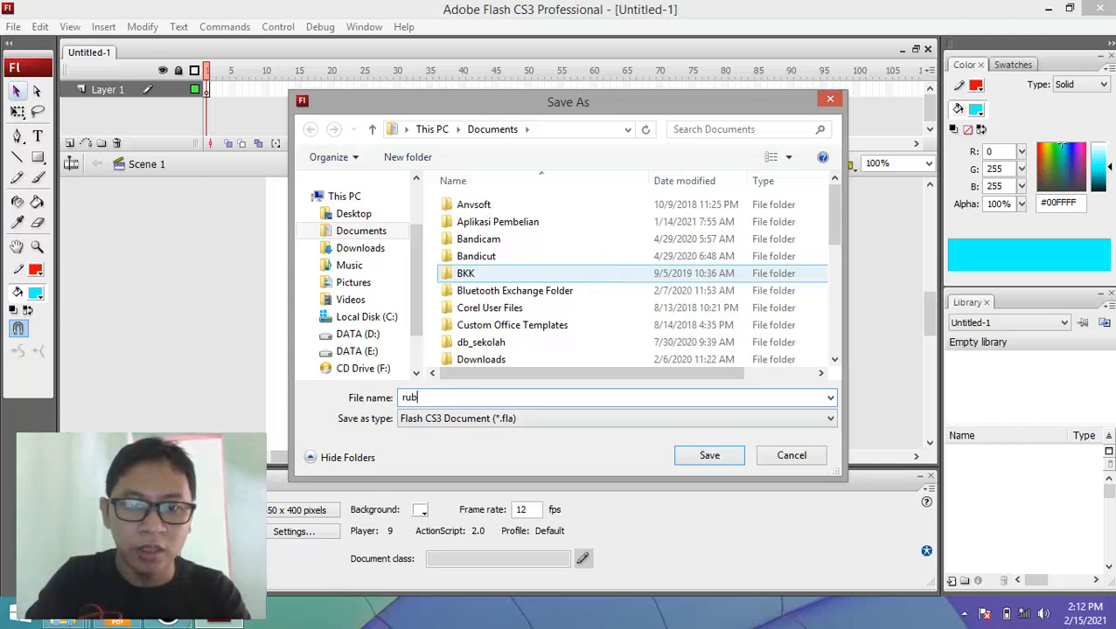
{"action": "type", "text": "aperu"}
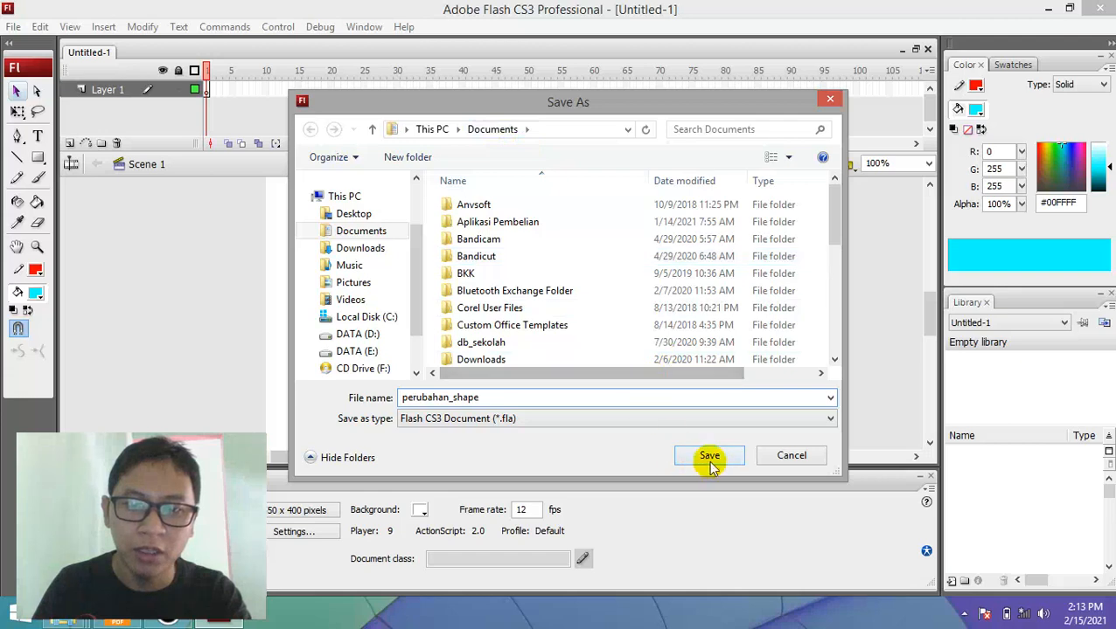
{"action": "left_click", "coordinate": [594, 419]}
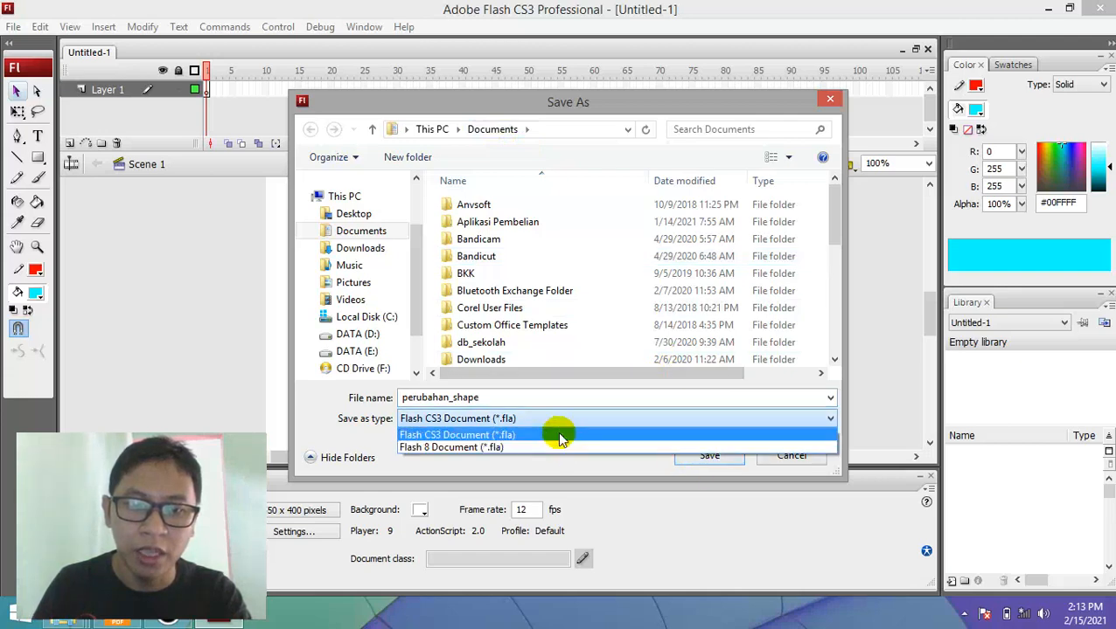
{"action": "left_click", "coordinate": [516, 435]}
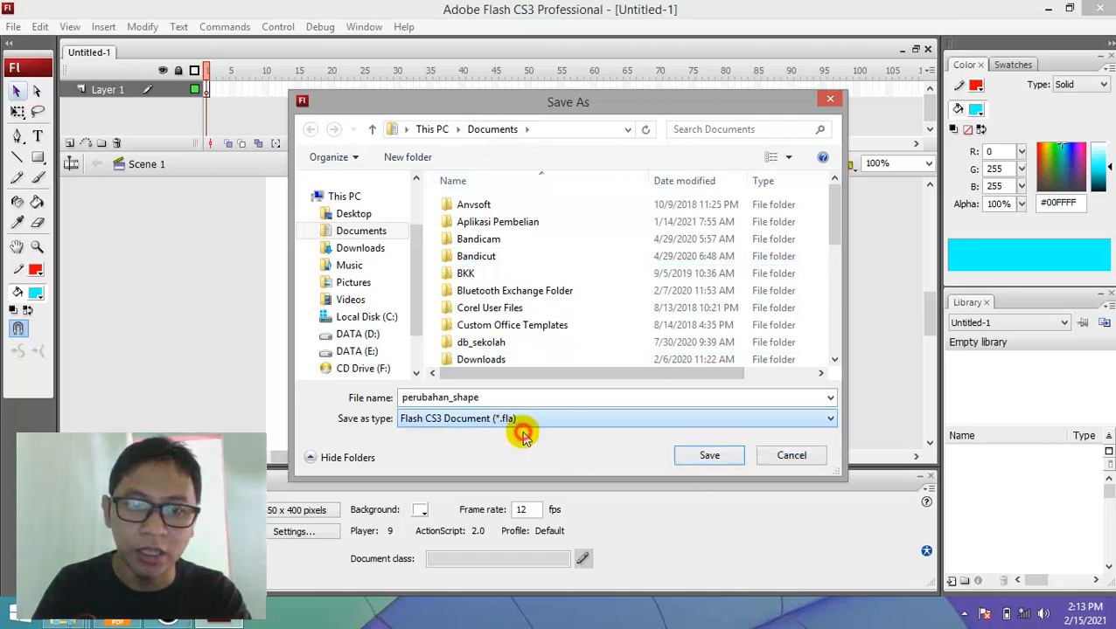
{"action": "left_click", "coordinate": [710, 458]}
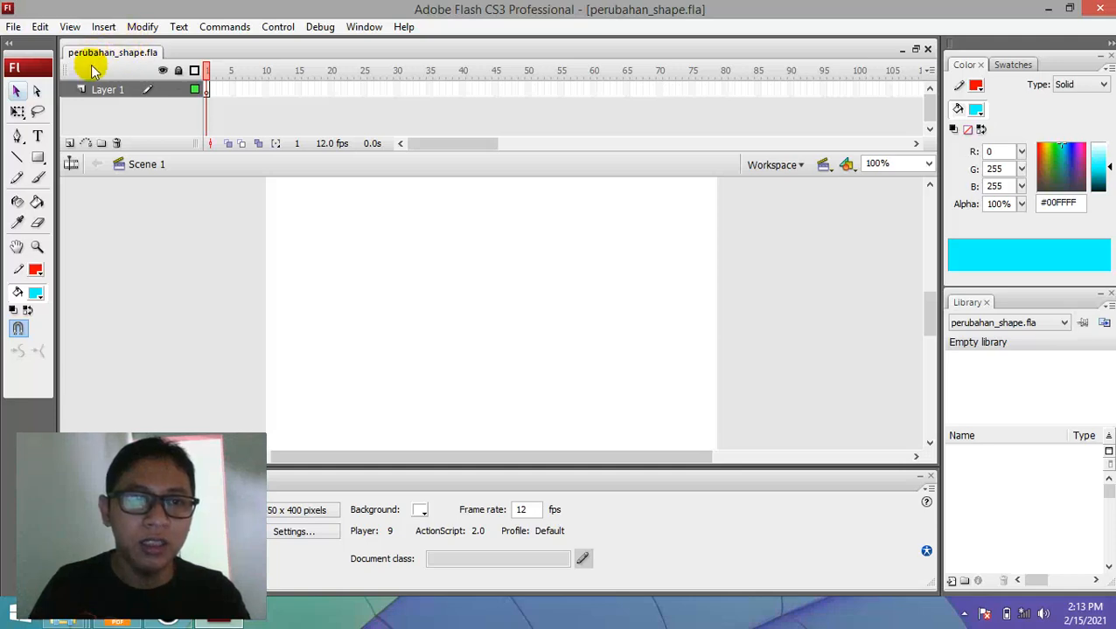
{"action": "right_click", "coordinate": [92, 51]}
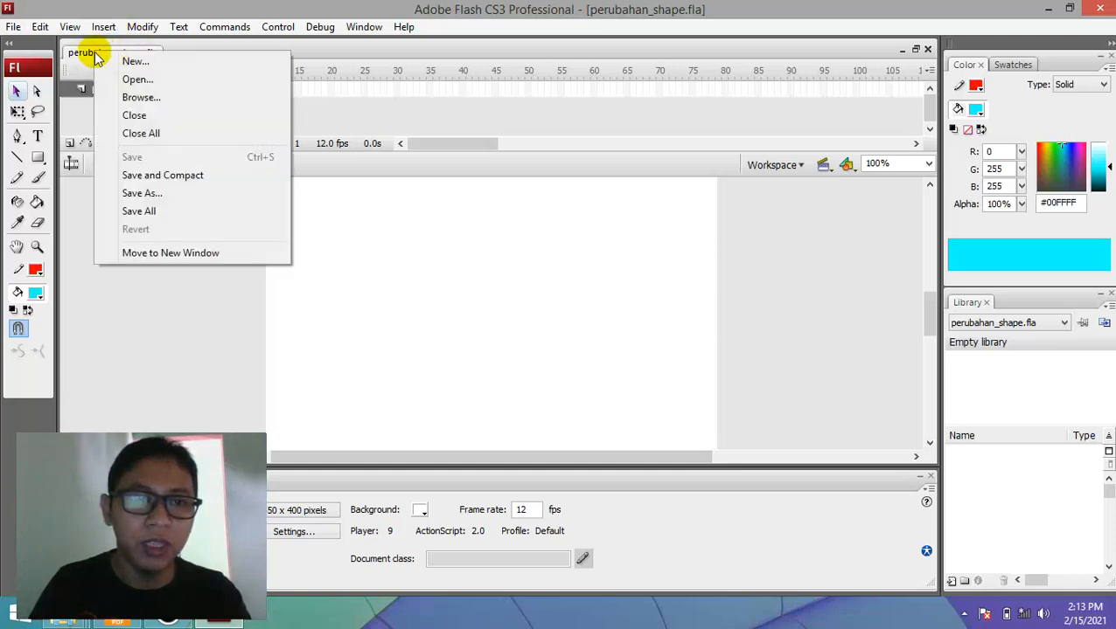
{"action": "left_click", "coordinate": [90, 49]}
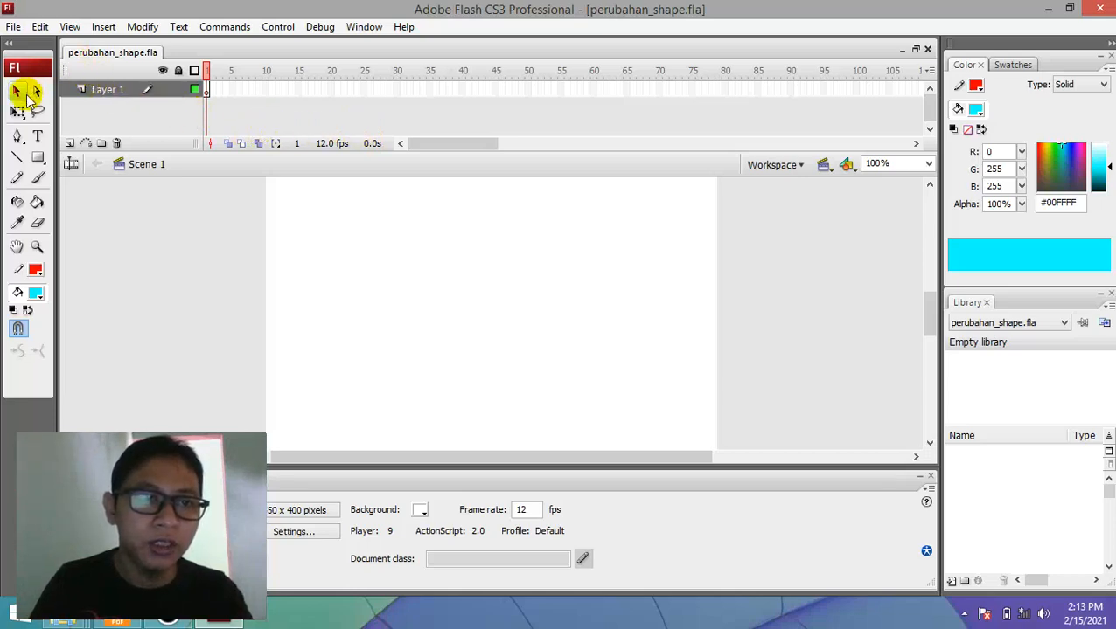
{"action": "left_click", "coordinate": [209, 89]}
{"action": "left_click", "coordinate": [219, 127]}
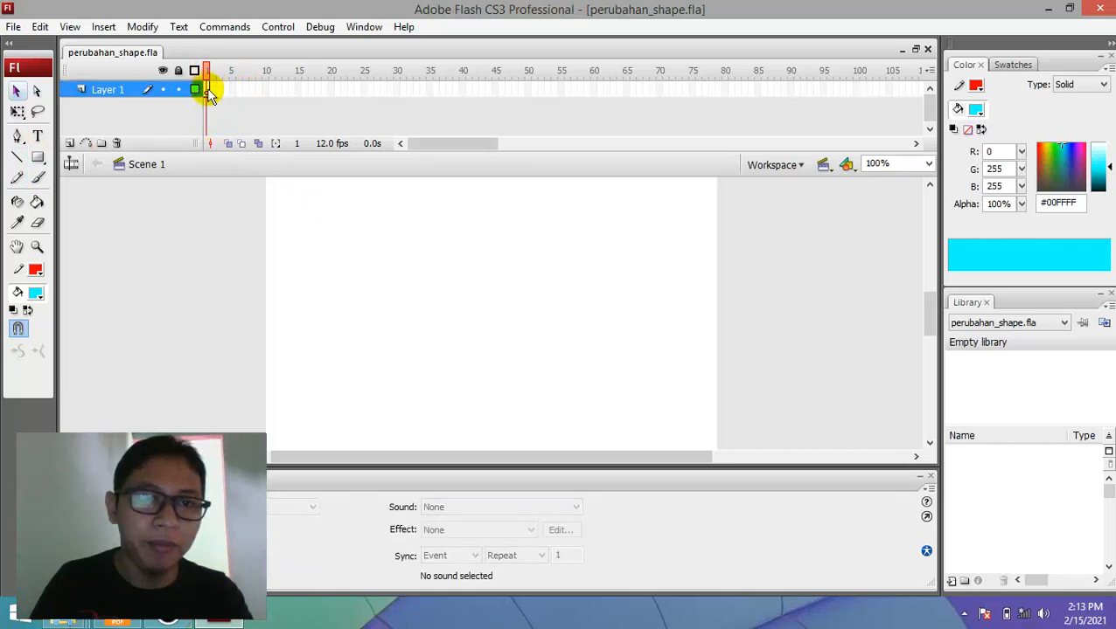
{"action": "left_click", "coordinate": [209, 91]}
{"action": "left_click", "coordinate": [212, 92]}
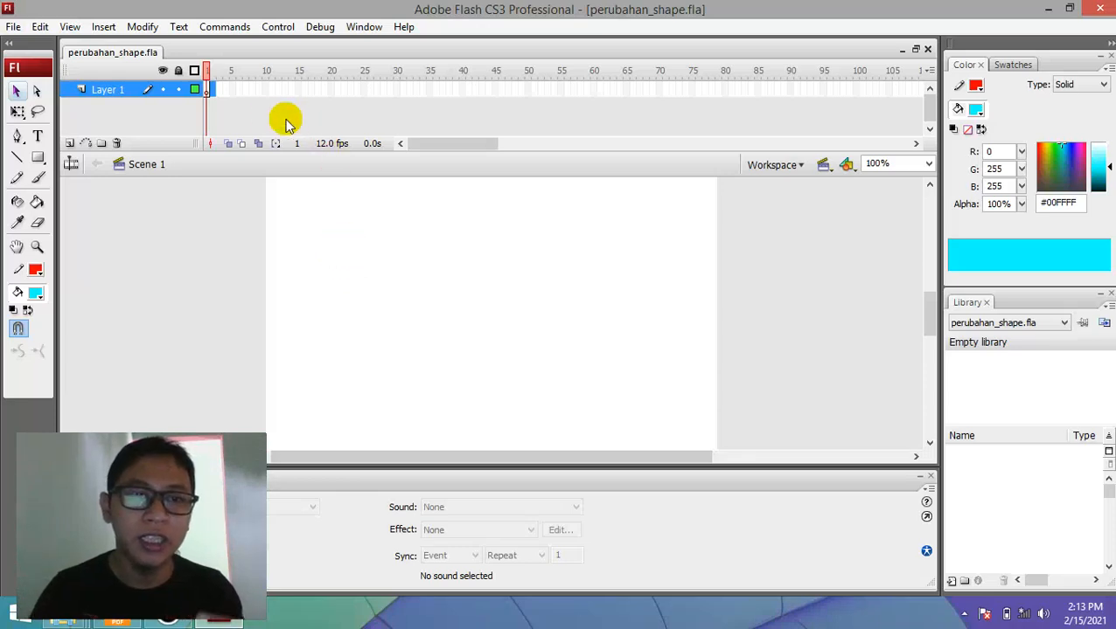
{"action": "left_click", "coordinate": [206, 90]}
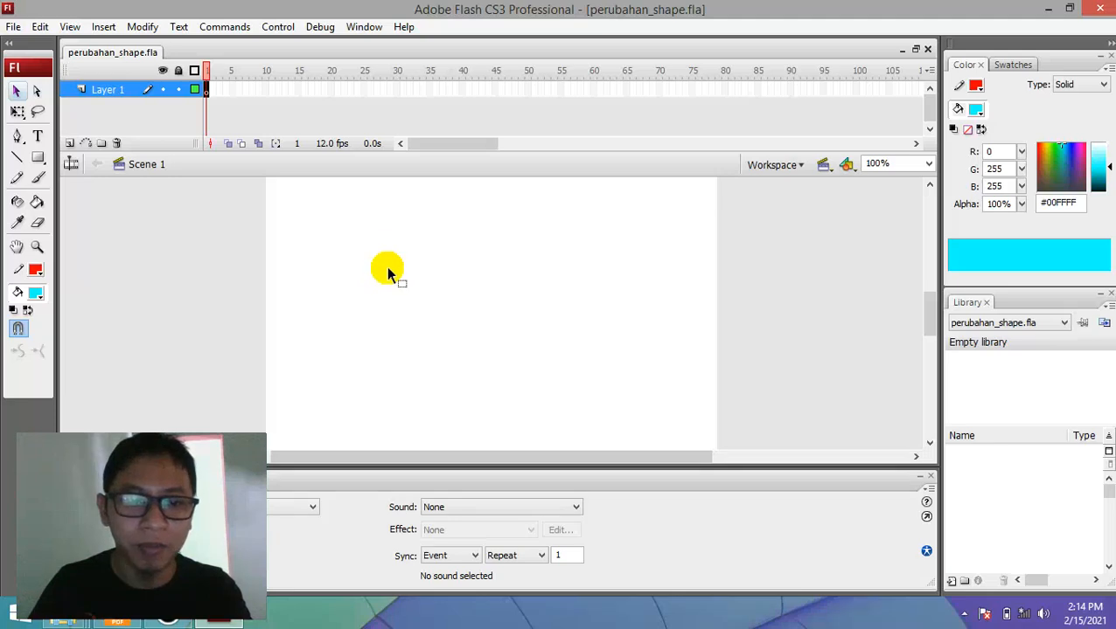
{"action": "left_click", "coordinate": [224, 91]}
{"action": "left_click_drag", "start_coordinate": [222, 94], "coordinate": [208, 96]}
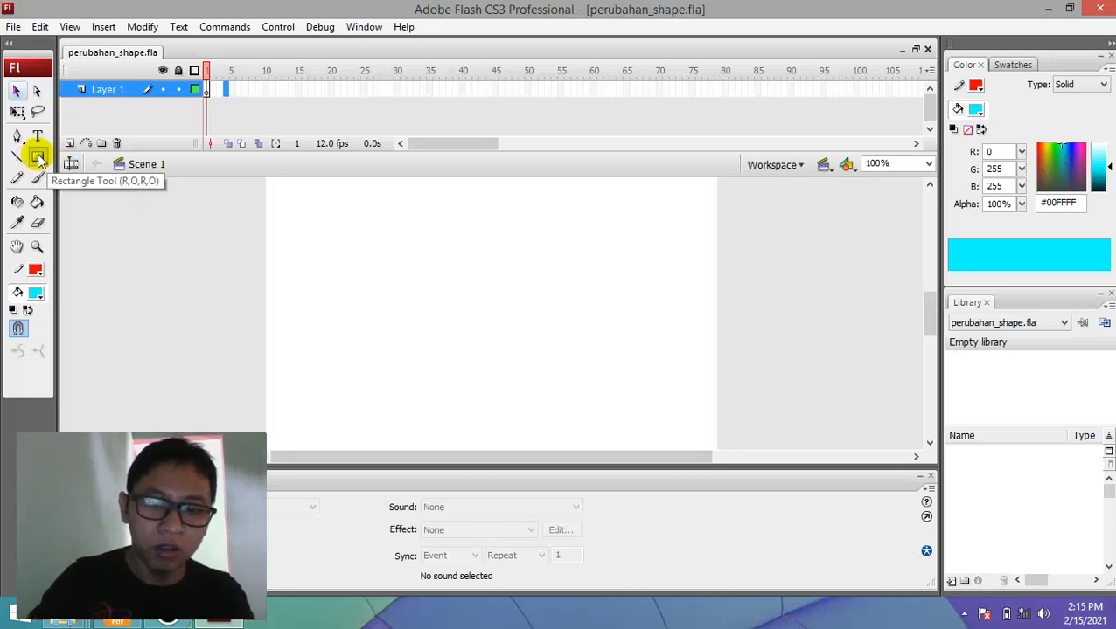
{"action": "left_click", "coordinate": [38, 159]}
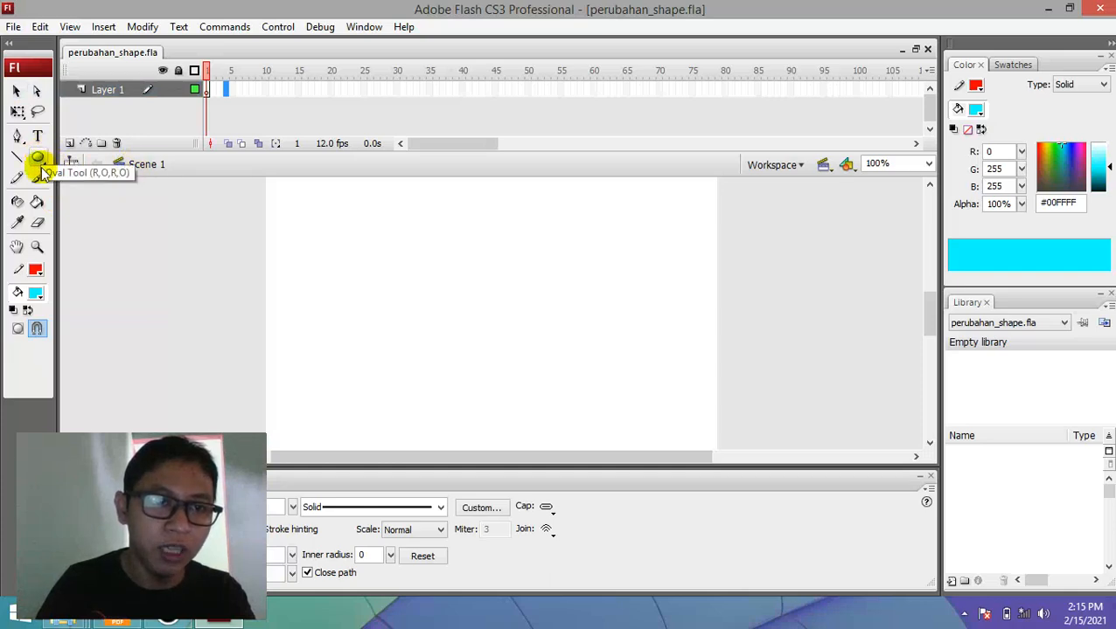
{"action": "key", "text": "r"}
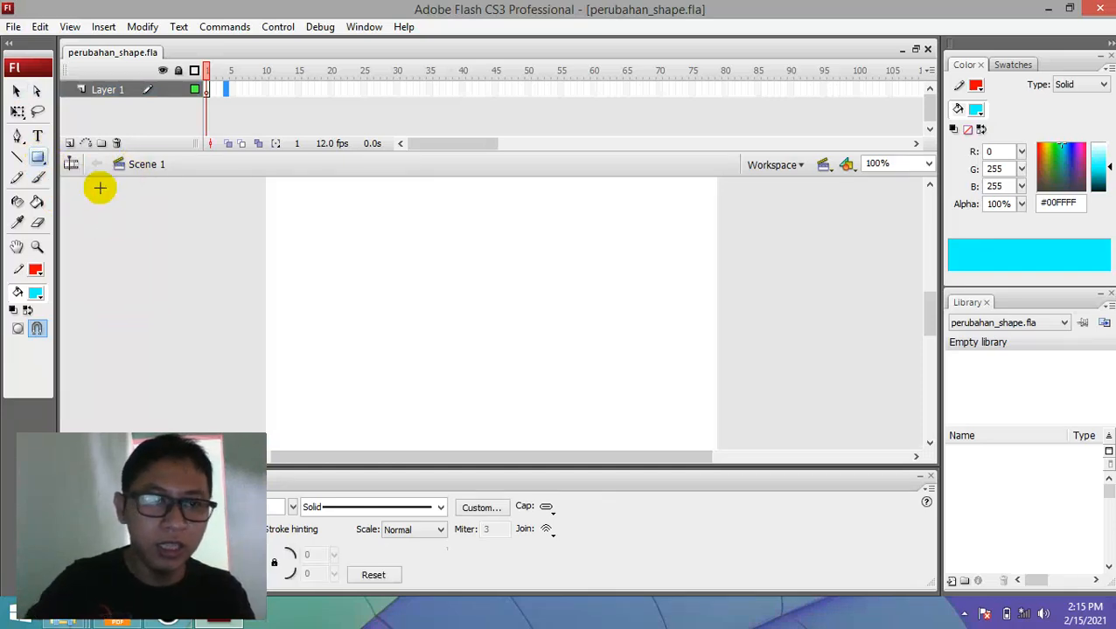
{"action": "left_click", "coordinate": [17, 159]}
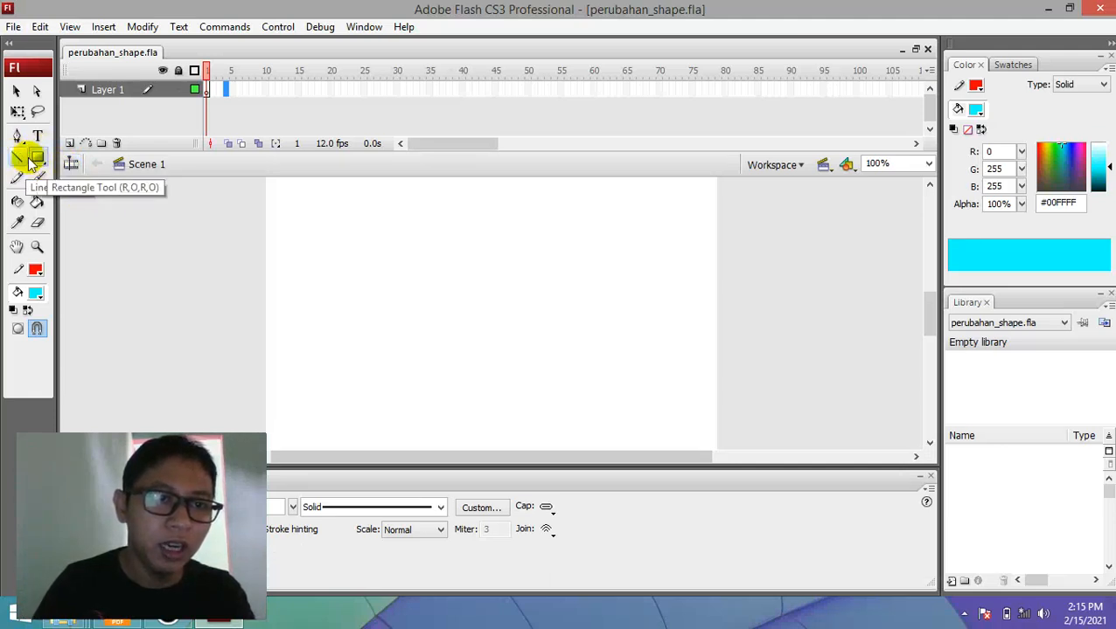
{"action": "key", "text": "r"}
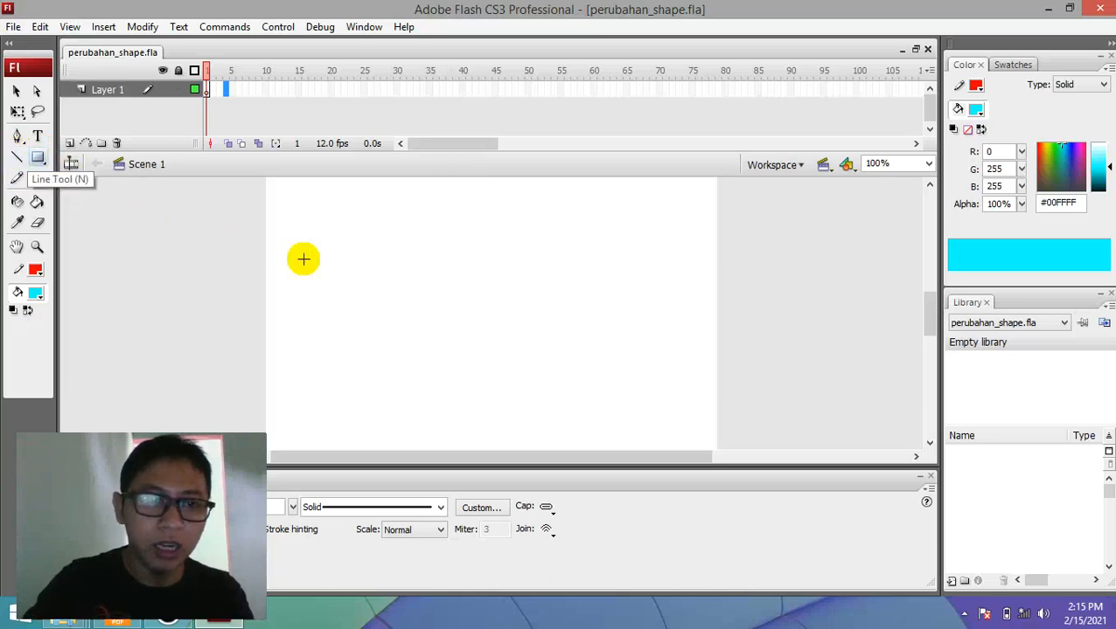
{"action": "key", "text": "r"}
{"action": "key", "text": "r"}
{"action": "key", "text": "r"}
{"action": "key", "text": "r"}
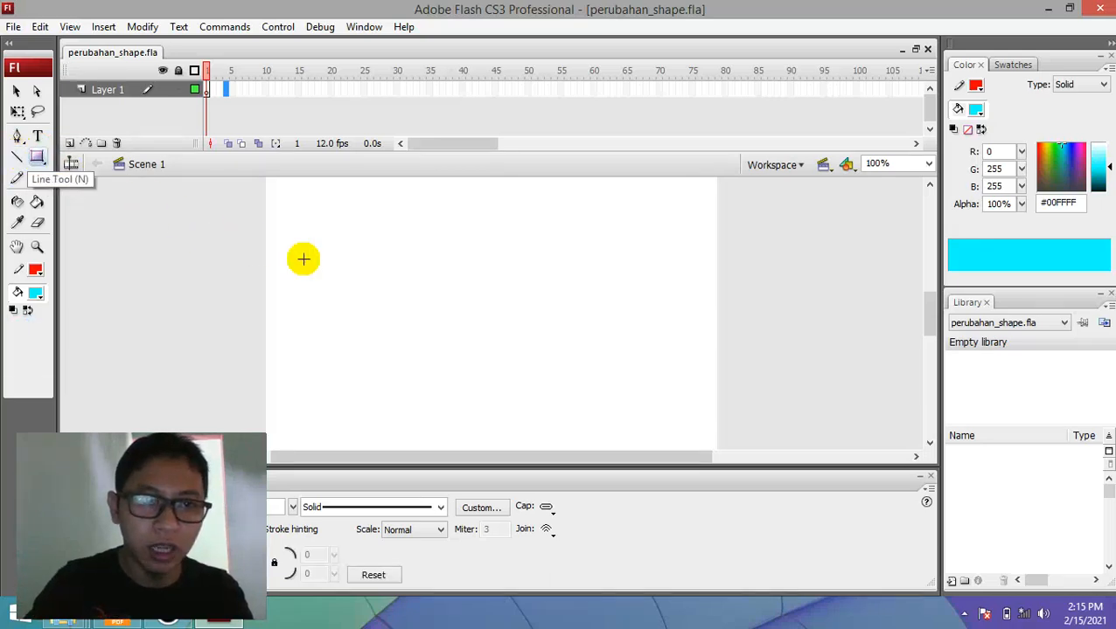
{"action": "key", "text": "o"}
{"action": "key", "text": "o"}
{"action": "key", "text": "r"}
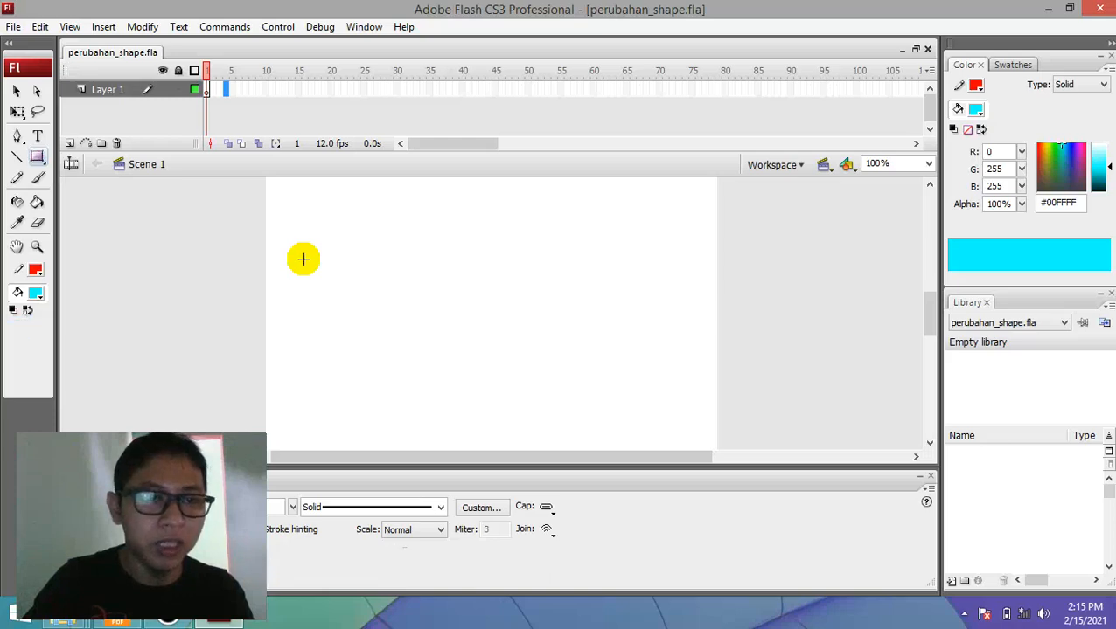
{"action": "key", "text": "o"}
{"action": "key", "text": "o"}
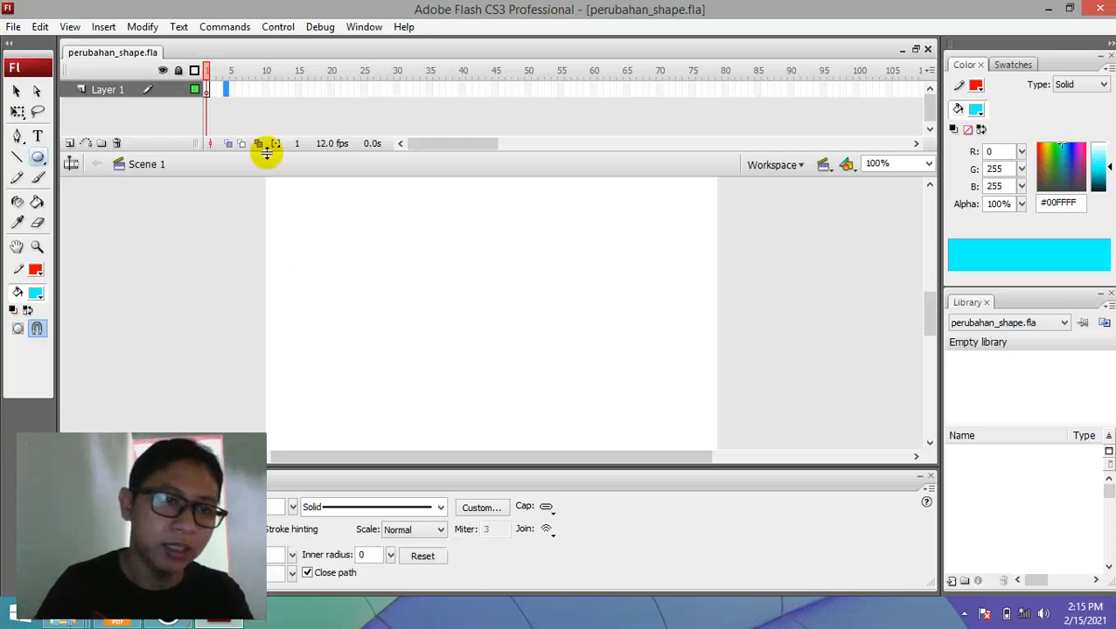
Draw a straight horizontal line across the middle of the stage and set its stroke color to black (#000000)
{"action": "left_click", "coordinate": [20, 159]}
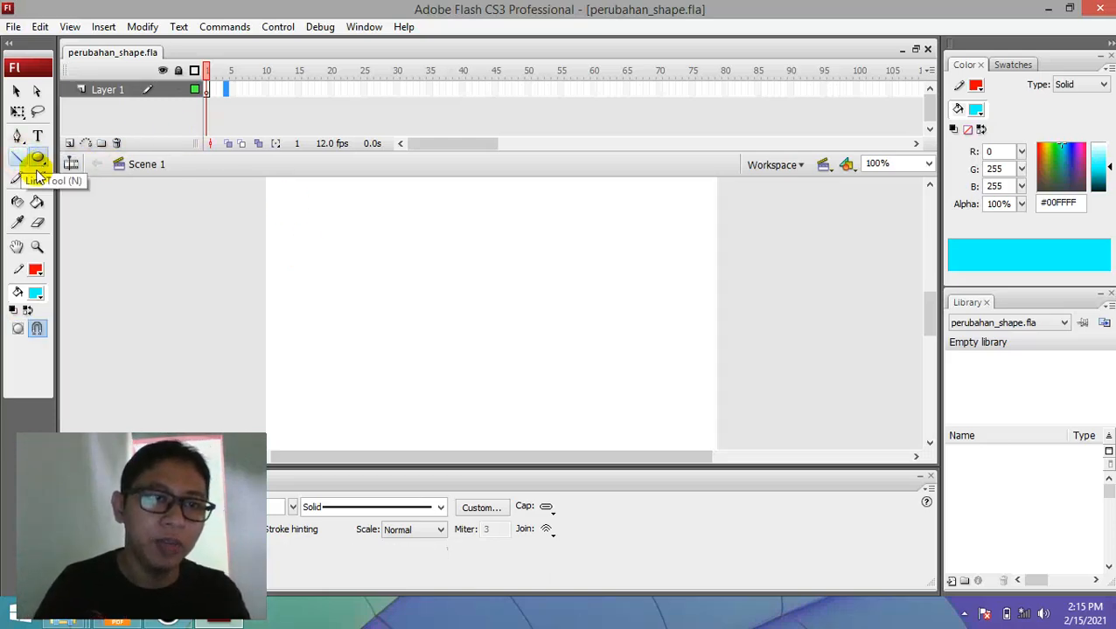
{"action": "mouse_move", "coordinate": [383, 309]}
{"action": "left_mouse_down"}
{"action": "mouse_move", "coordinate": [510, 317]}
{"action": "mouse_move", "coordinate": [565, 296]}
{"action": "mouse_move", "coordinate": [572, 308]}
{"action": "left_mouse_up"}
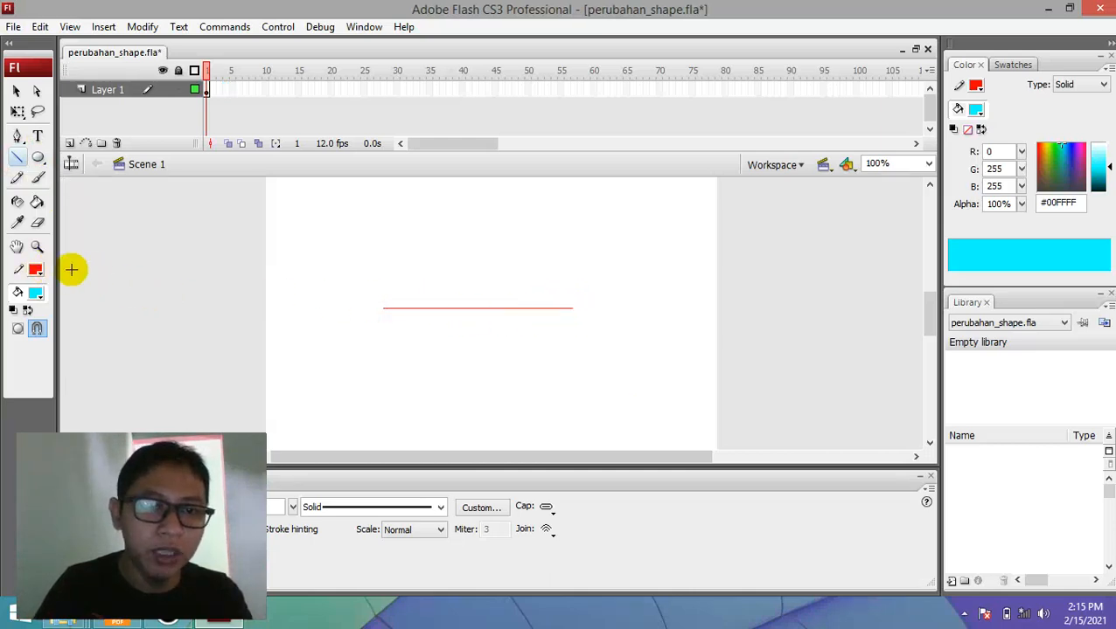
{"action": "left_click", "coordinate": [36, 270]}
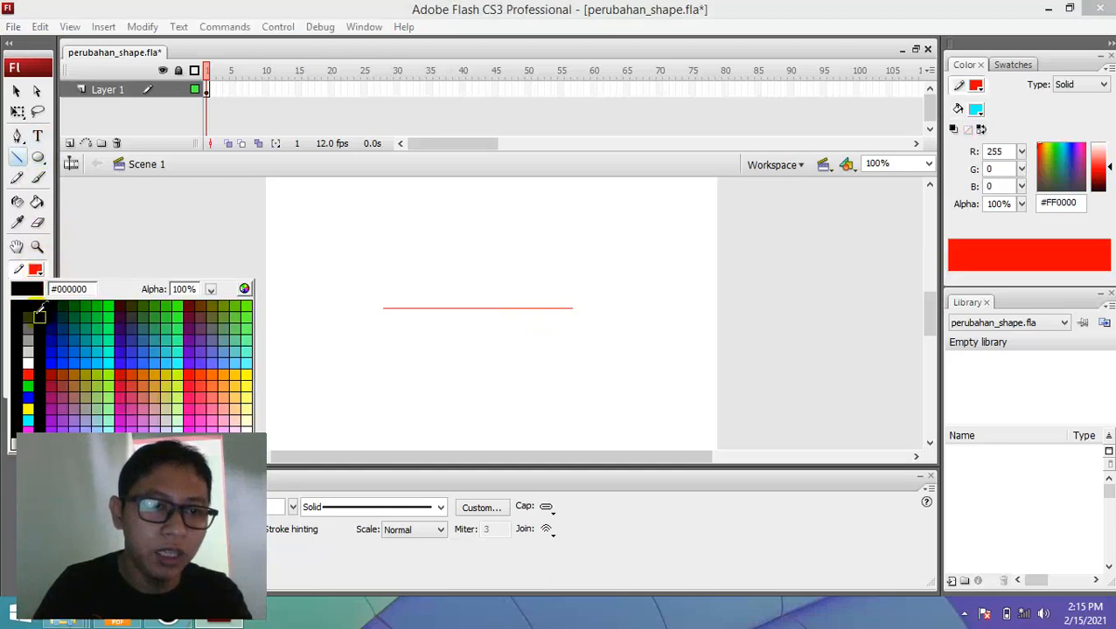
{"action": "left_click", "coordinate": [39, 311]}
{"action": "left_click", "coordinate": [15, 91]}
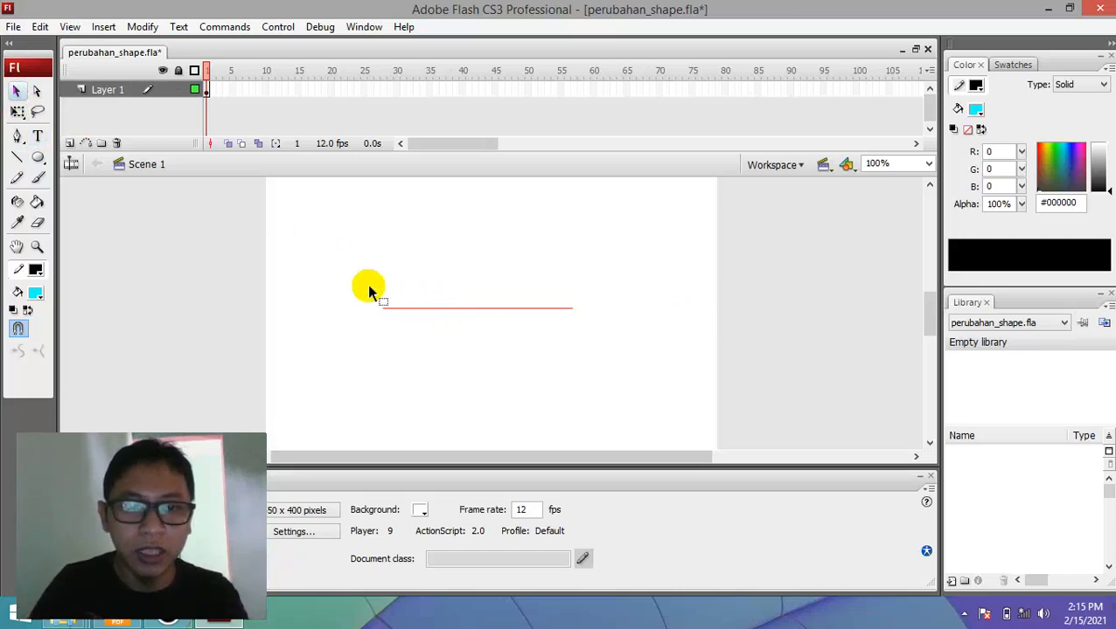
{"action": "left_click_drag", "start_coordinate": [367, 291], "coordinate": [644, 335]}
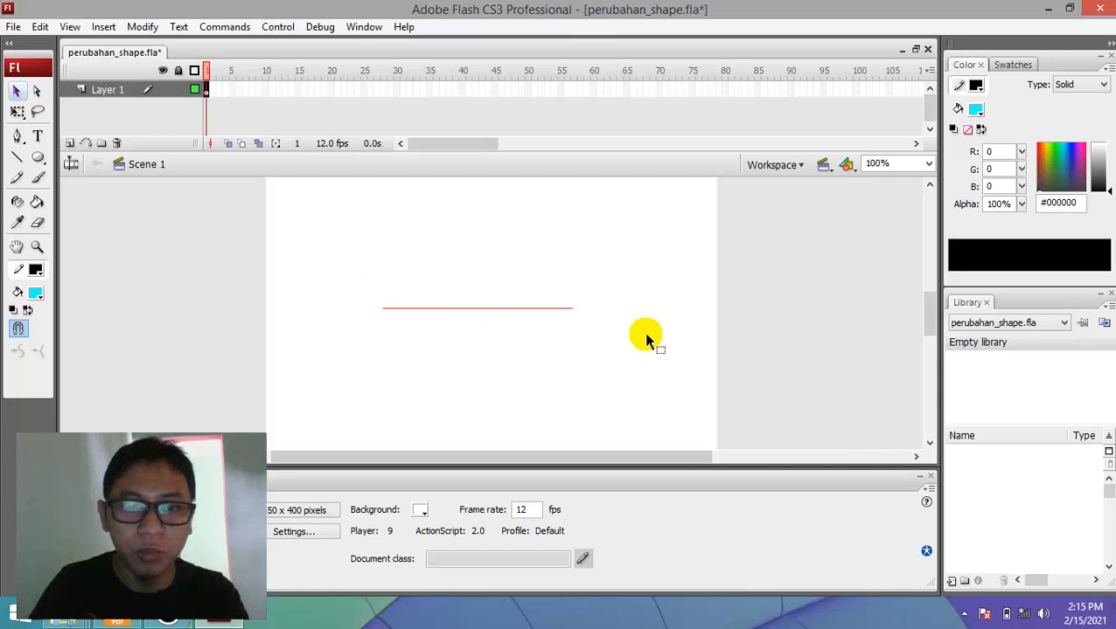
{"action": "left_click", "coordinate": [976, 85]}
{"action": "left_click", "coordinate": [904, 138]}
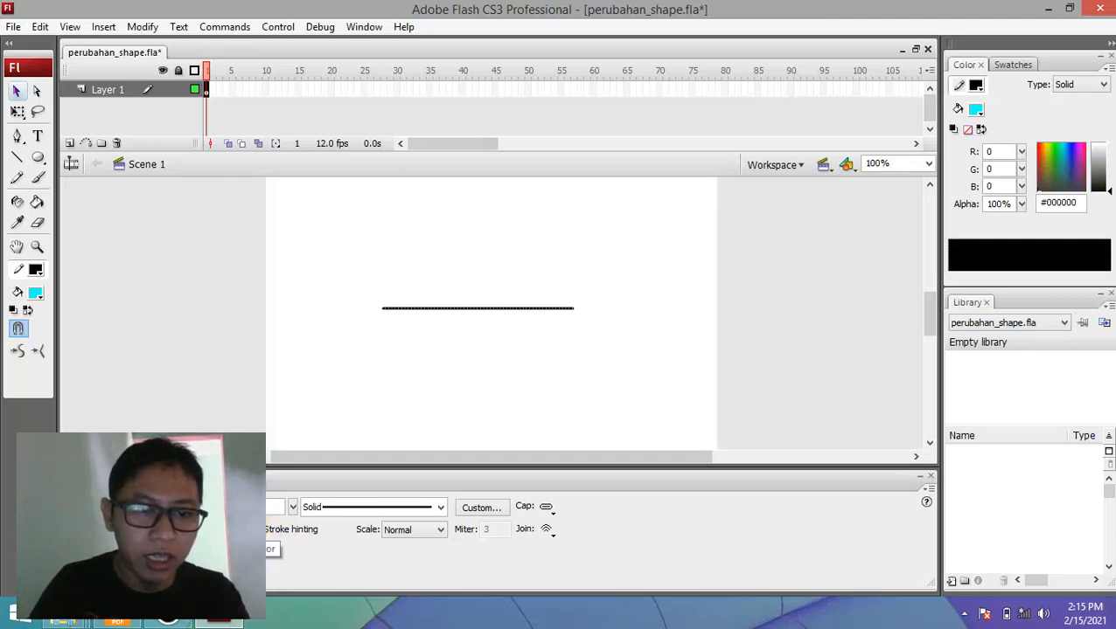
Increase the black line's stroke thickness, leaving the line deselected
{"action": "left_click", "coordinate": [293, 507]}
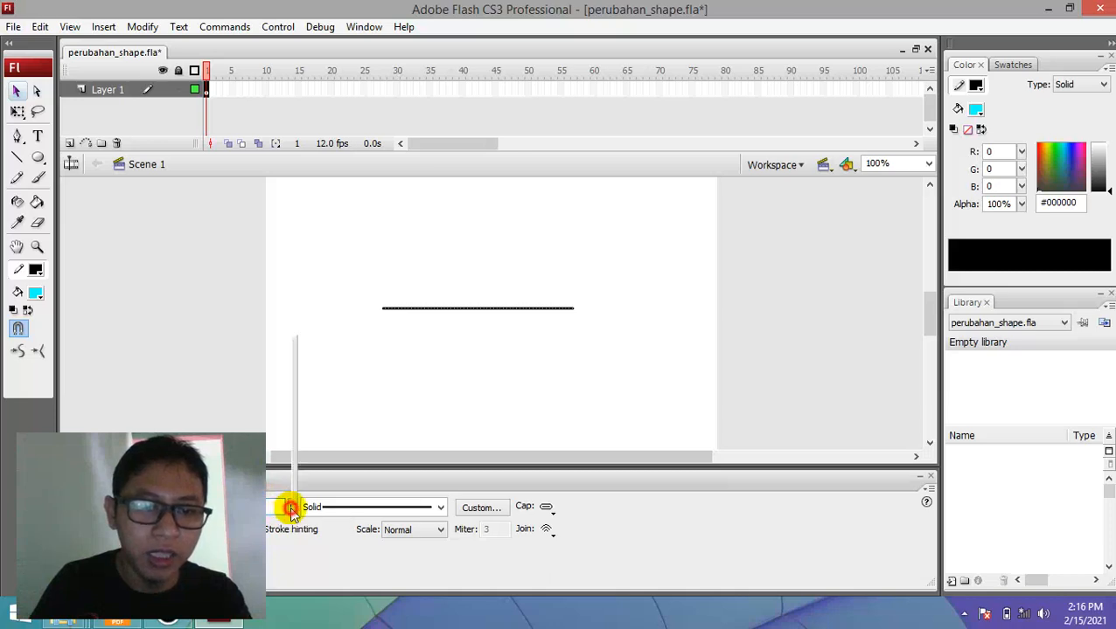
{"action": "mouse_move", "coordinate": [294, 485]}
{"action": "left_mouse_down"}
{"action": "mouse_move", "coordinate": [293, 438]}
{"action": "mouse_move", "coordinate": [302, 516]}
{"action": "mouse_move", "coordinate": [302, 489]}
{"action": "left_mouse_up"}
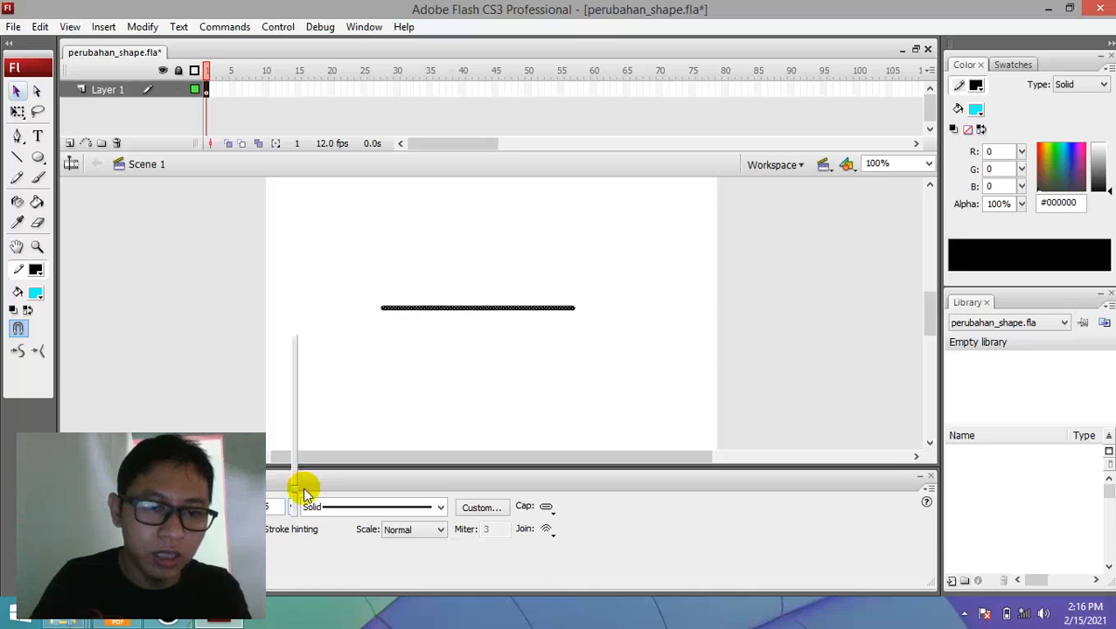
{"action": "left_click", "coordinate": [471, 372]}
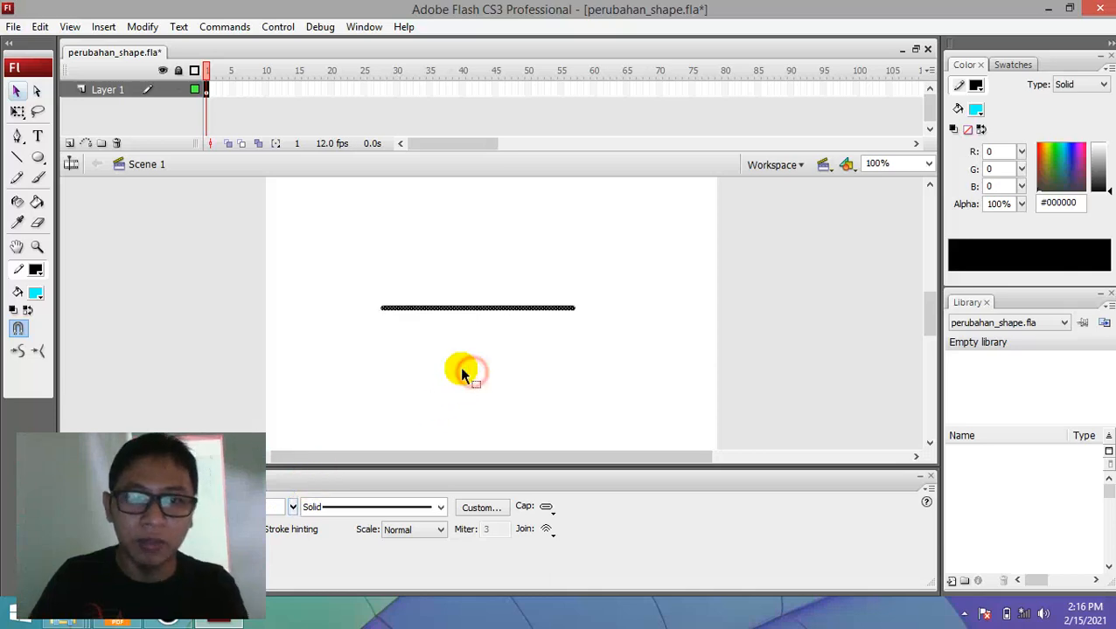
{"action": "left_click", "coordinate": [576, 241]}
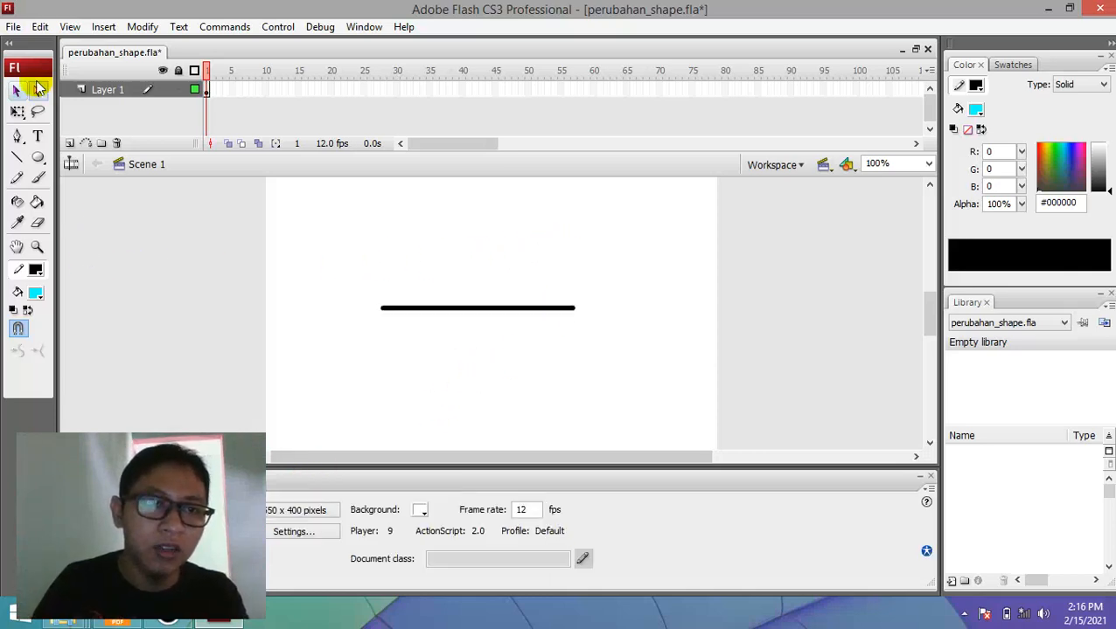
Draw a second horizontal line with a red (#FF0000) stroke just below the black line
{"action": "left_click", "coordinate": [17, 156]}
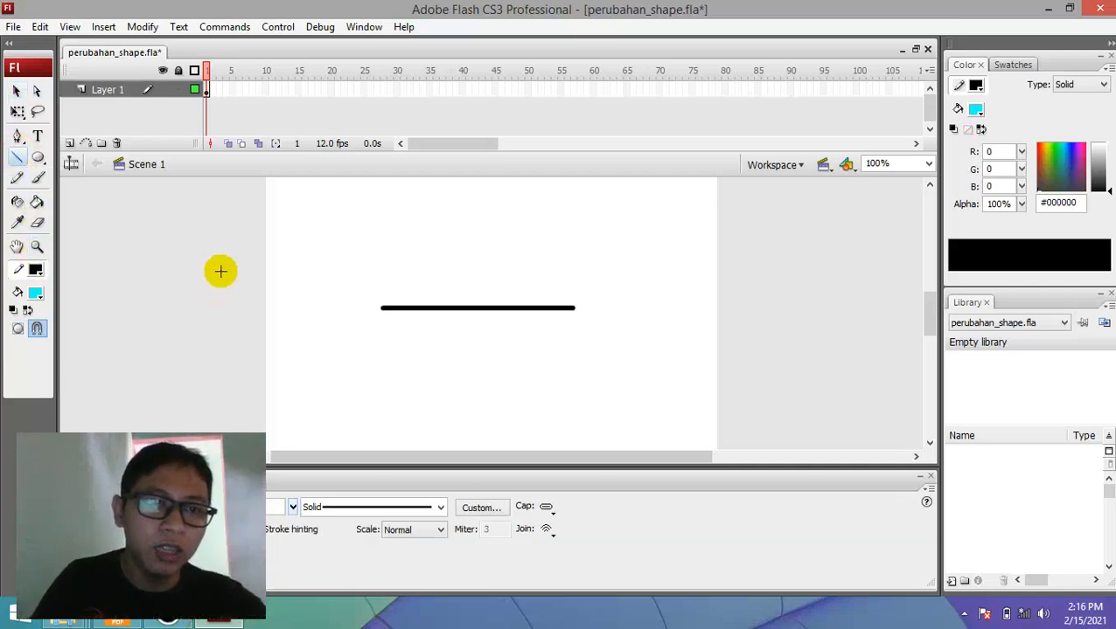
{"action": "left_click", "coordinate": [38, 268]}
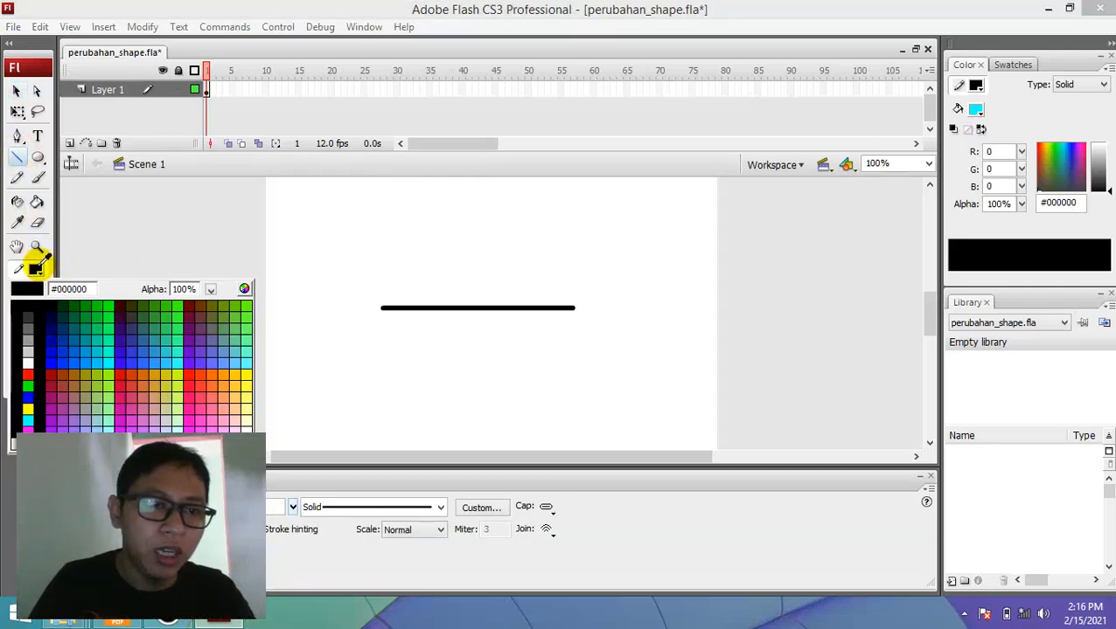
{"action": "left_click", "coordinate": [38, 372]}
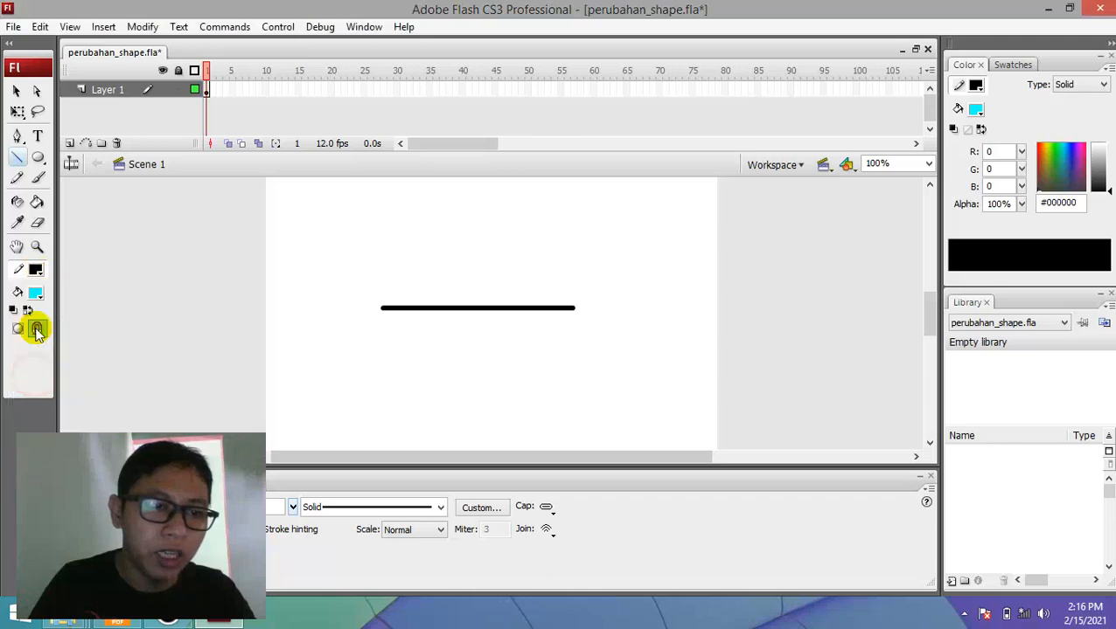
{"action": "left_click", "coordinate": [37, 268]}
{"action": "left_click", "coordinate": [28, 372]}
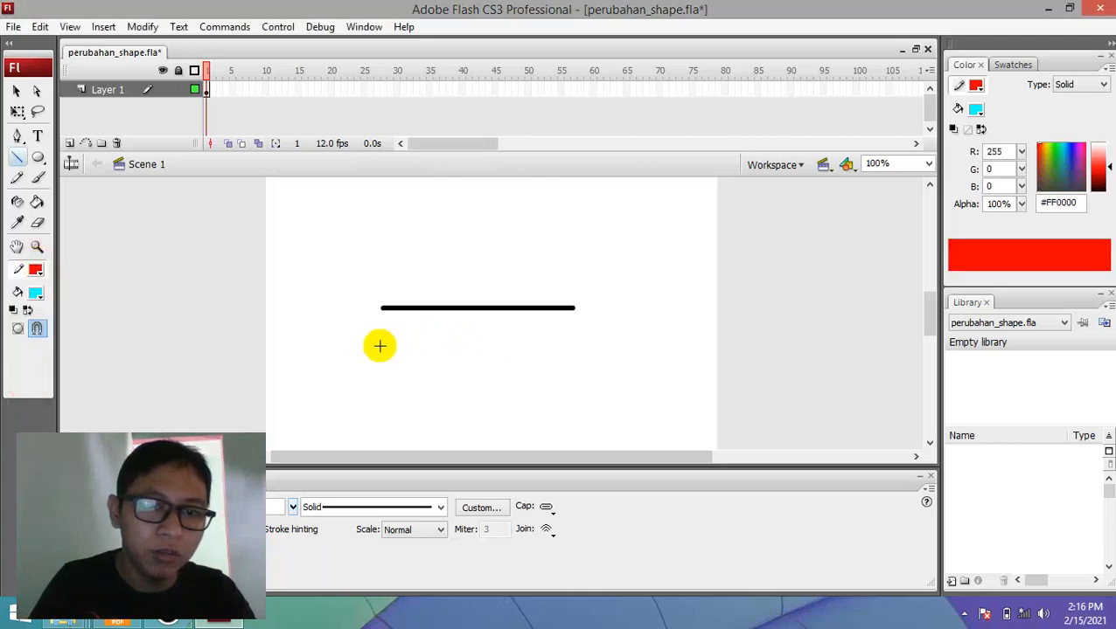
{"action": "left_click_drag", "start_coordinate": [380, 342], "coordinate": [581, 340]}
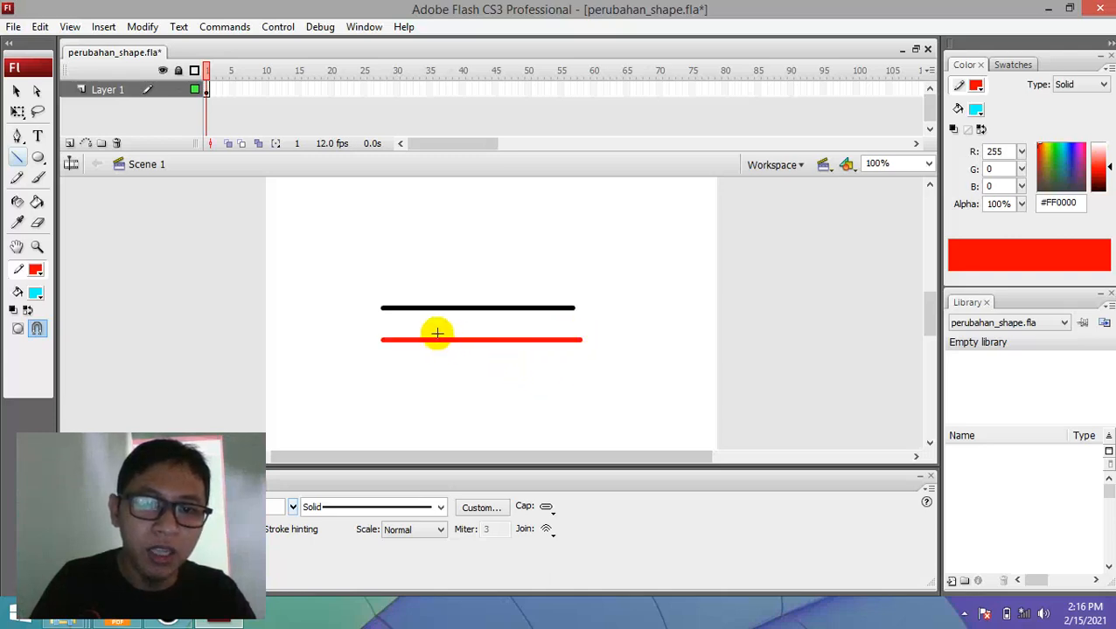
Change the lower red line's stroke color to green (#00FF00)
{"action": "left_click", "coordinate": [16, 91]}
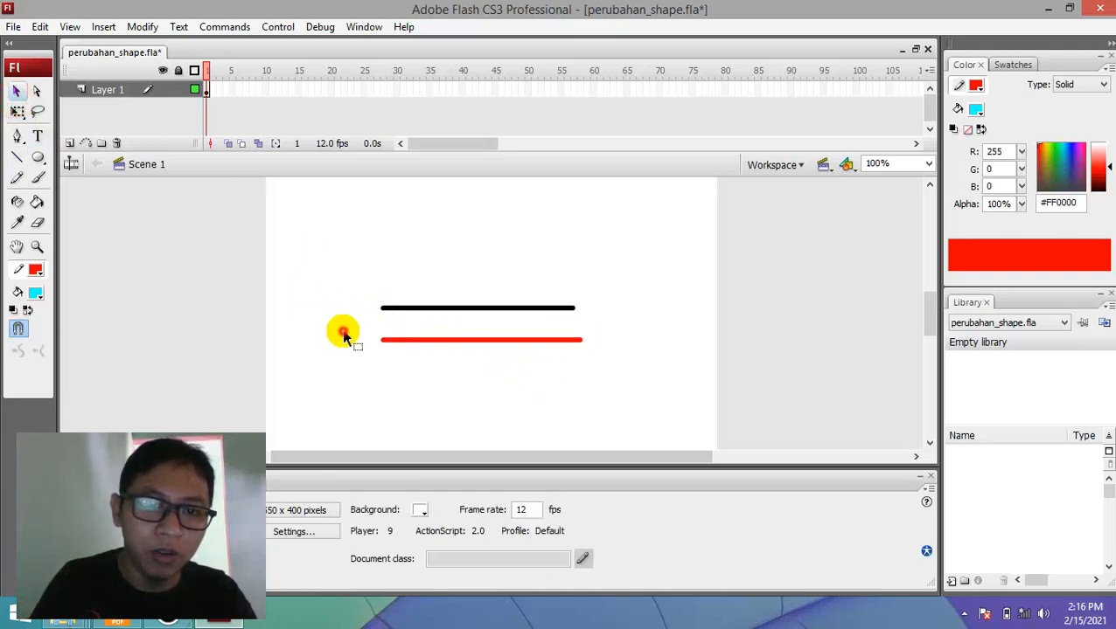
{"action": "left_click_drag", "start_coordinate": [341, 329], "coordinate": [619, 363]}
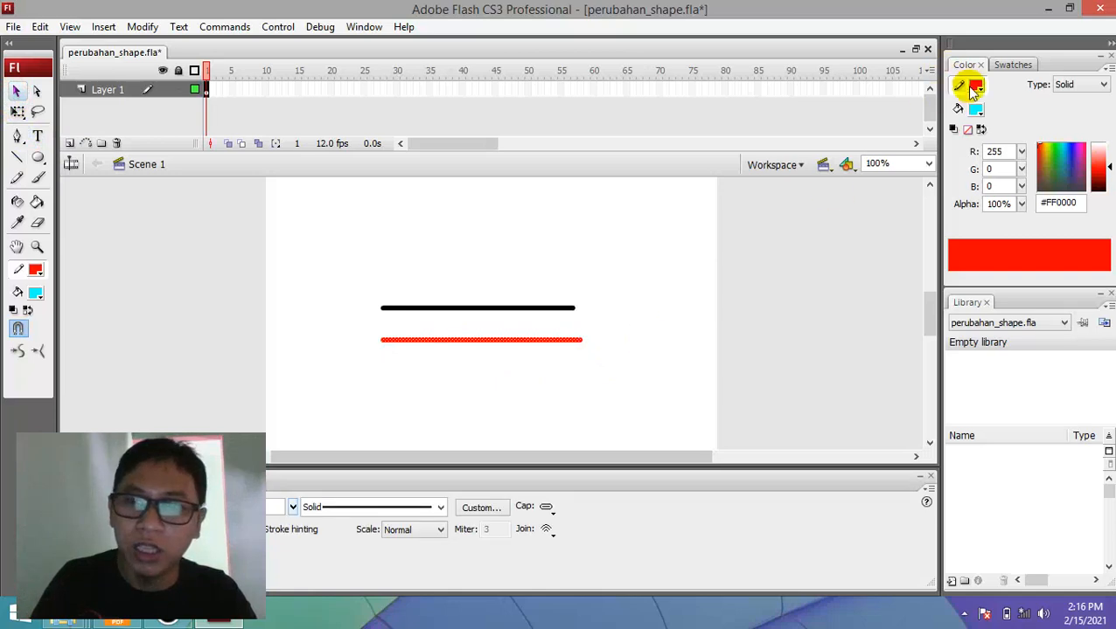
{"action": "left_click", "coordinate": [973, 85]}
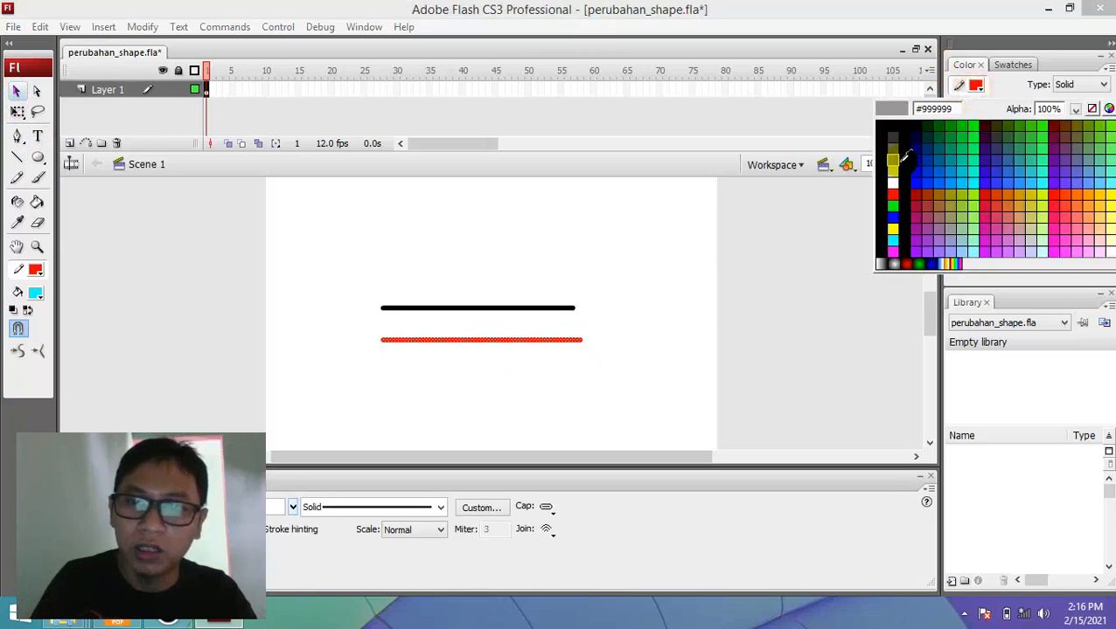
{"action": "left_click", "coordinate": [893, 206]}
{"action": "left_click", "coordinate": [612, 334]}
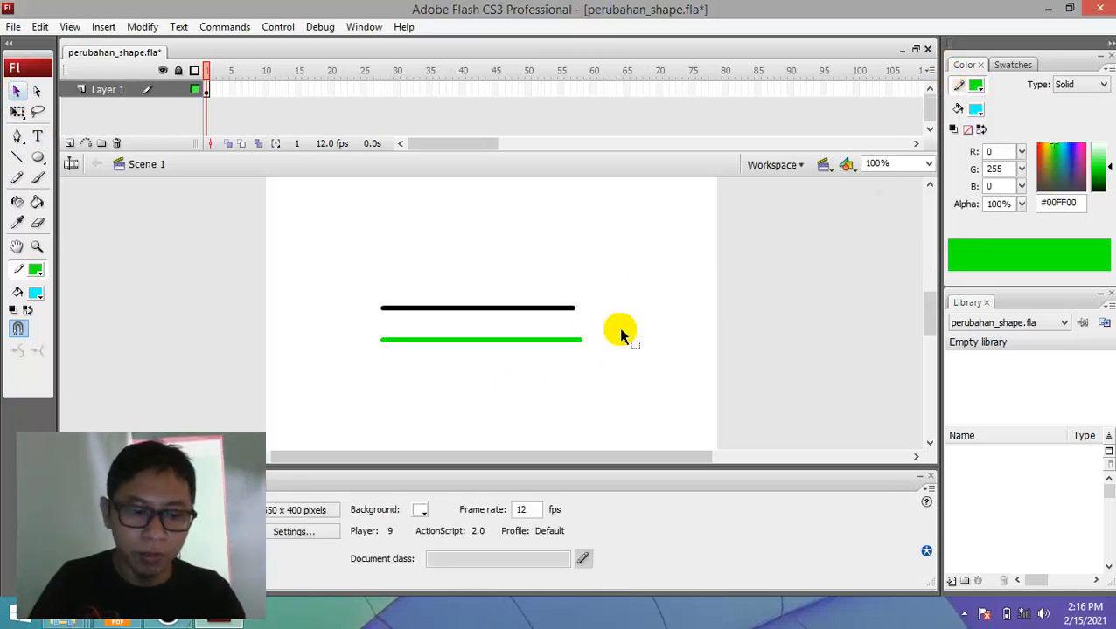
Undo the recoloring and the drawing of the second line
{"action": "key", "text": "ctrl+z"}
{"action": "key", "text": "ctrl+z"}
{"action": "key", "text": "ctrl+z"}
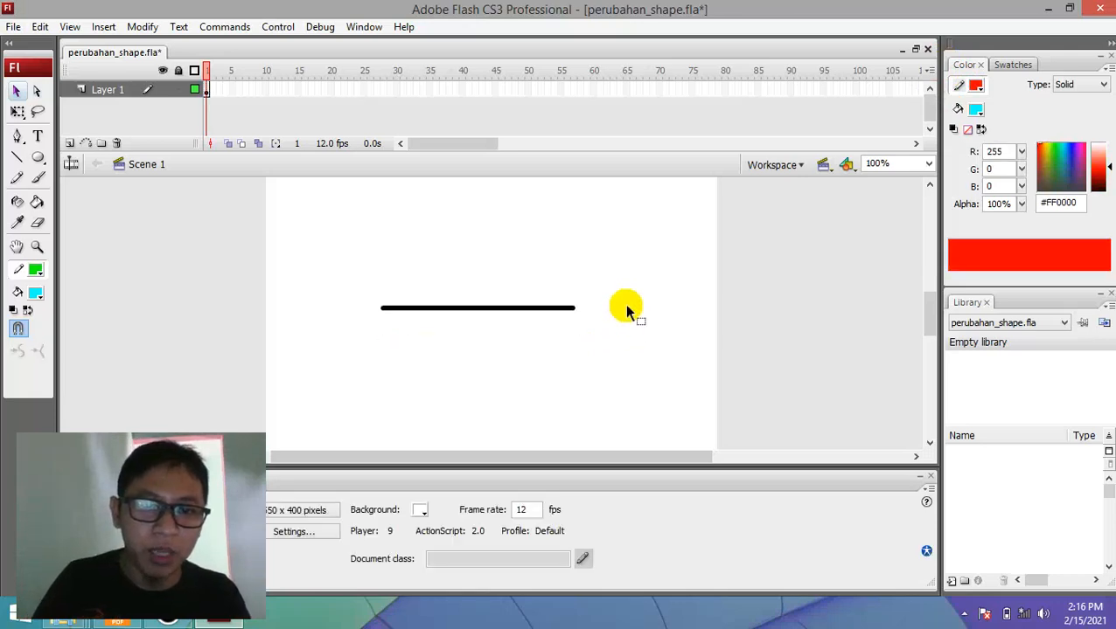
Insert a blank keyframe at frame 30 of Layer 1 and make that frame current
{"action": "left_click", "coordinate": [332, 89]}
{"action": "left_click", "coordinate": [397, 89]}
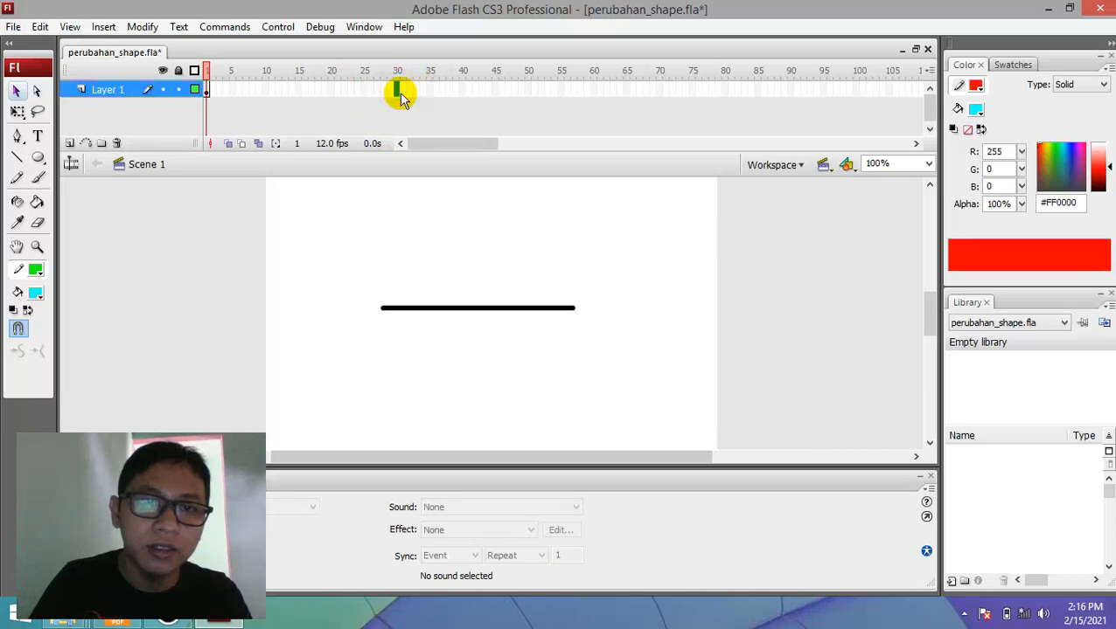
{"action": "right_click", "coordinate": [398, 89]}
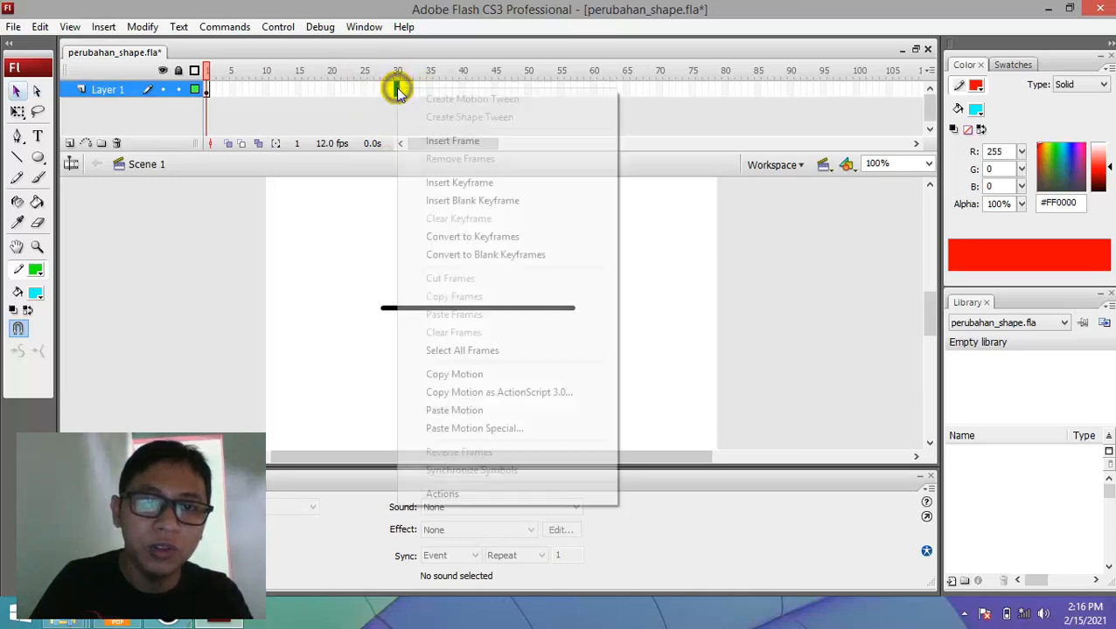
{"action": "left_click", "coordinate": [381, 222]}
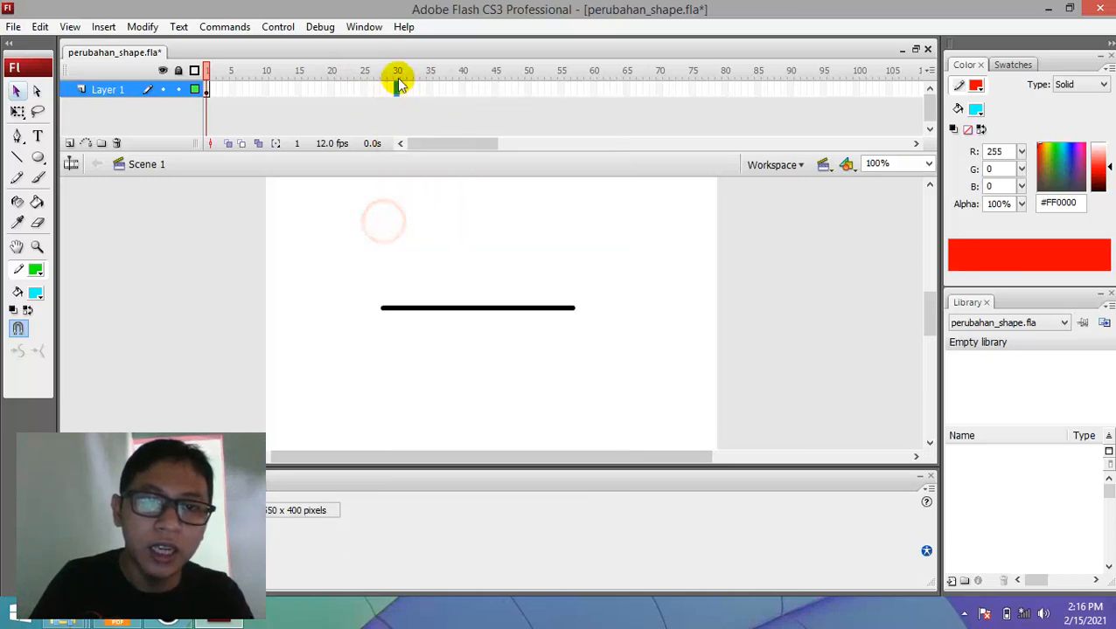
{"action": "left_click", "coordinate": [395, 90]}
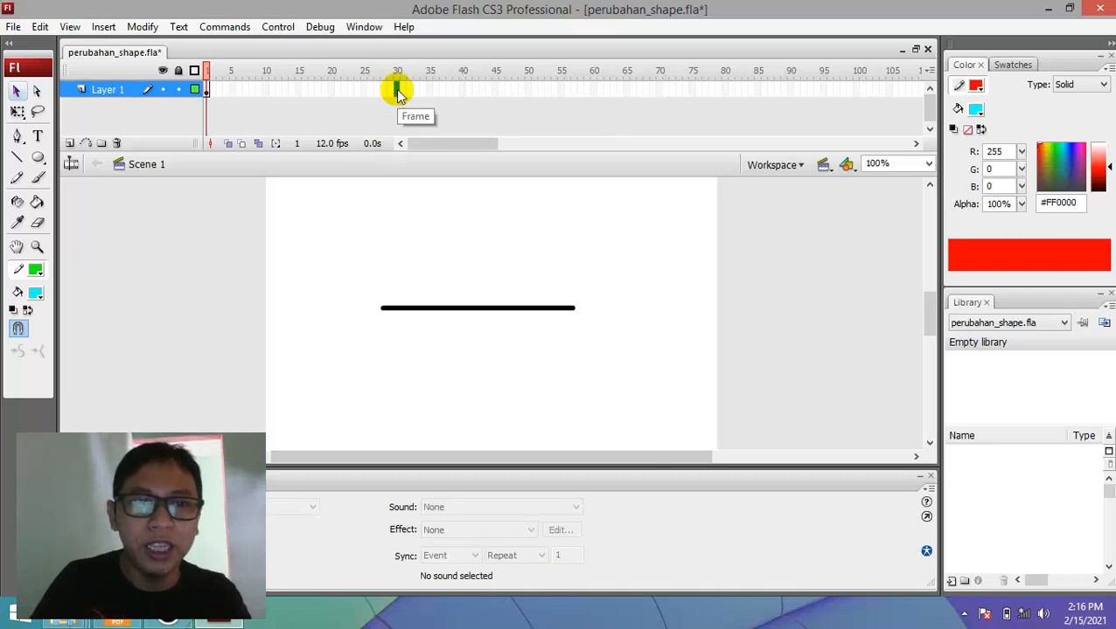
{"action": "right_click", "coordinate": [397, 91]}
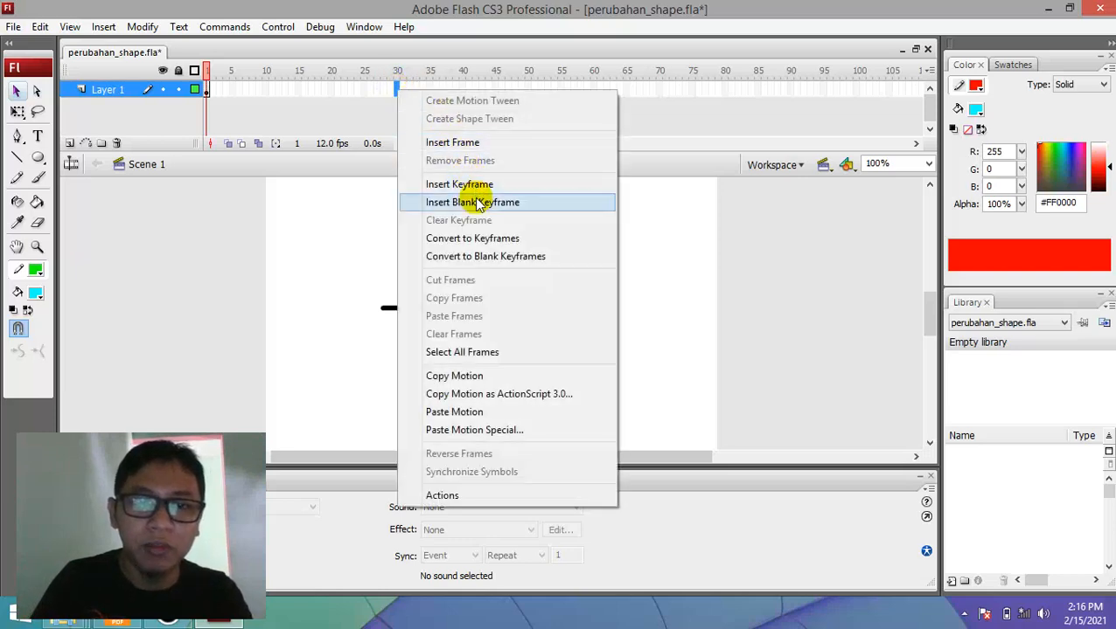
{"action": "left_click", "coordinate": [500, 202]}
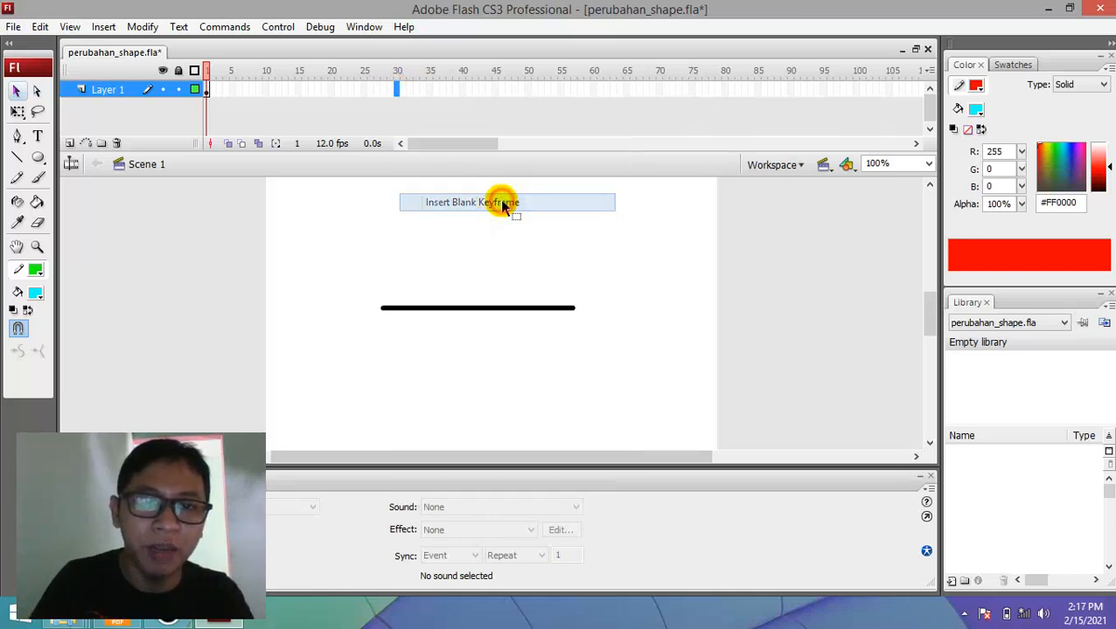
{"action": "left_click", "coordinate": [357, 91]}
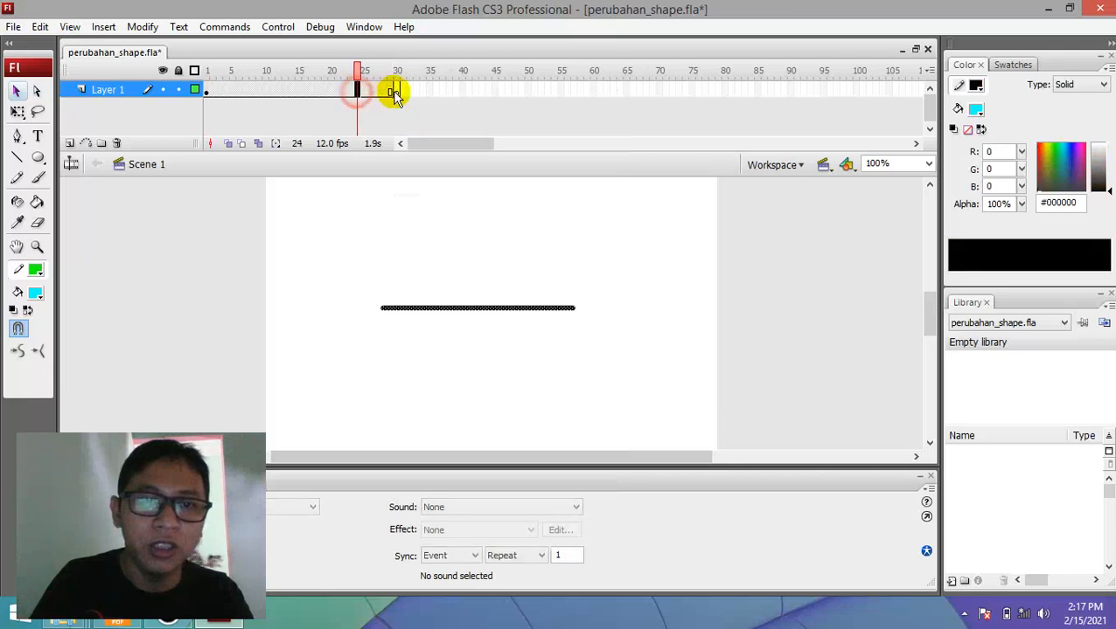
{"action": "left_click", "coordinate": [397, 91]}
{"action": "left_click", "coordinate": [465, 278]}
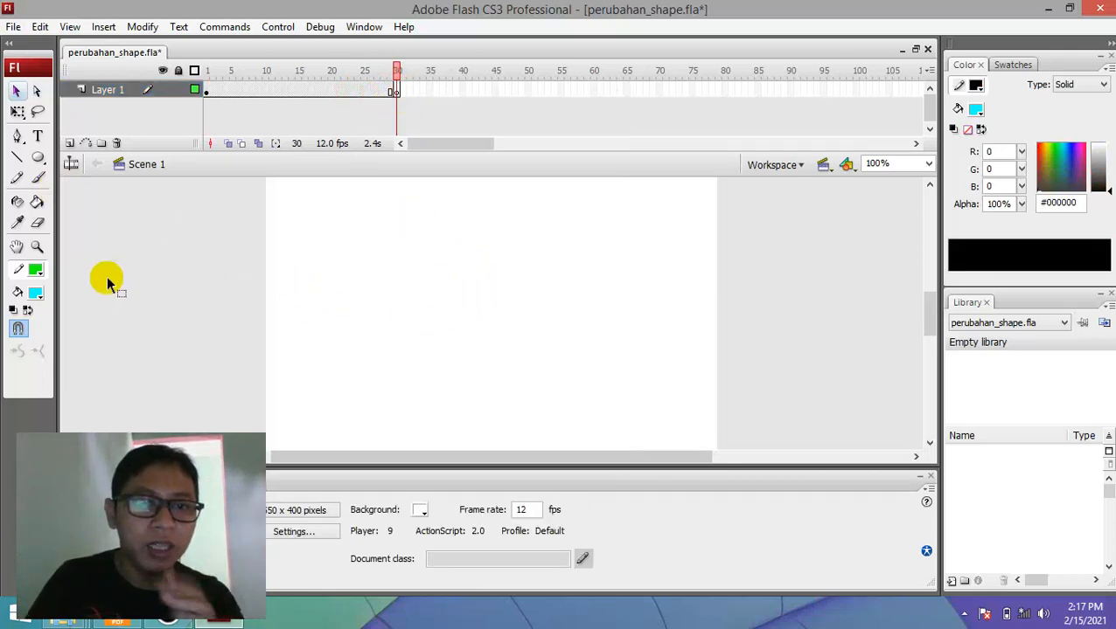
Draw a circle with a black (#000000) stroke and red (#FF0000) fill near the middle of the stage at frame 30
{"action": "left_click", "coordinate": [38, 157]}
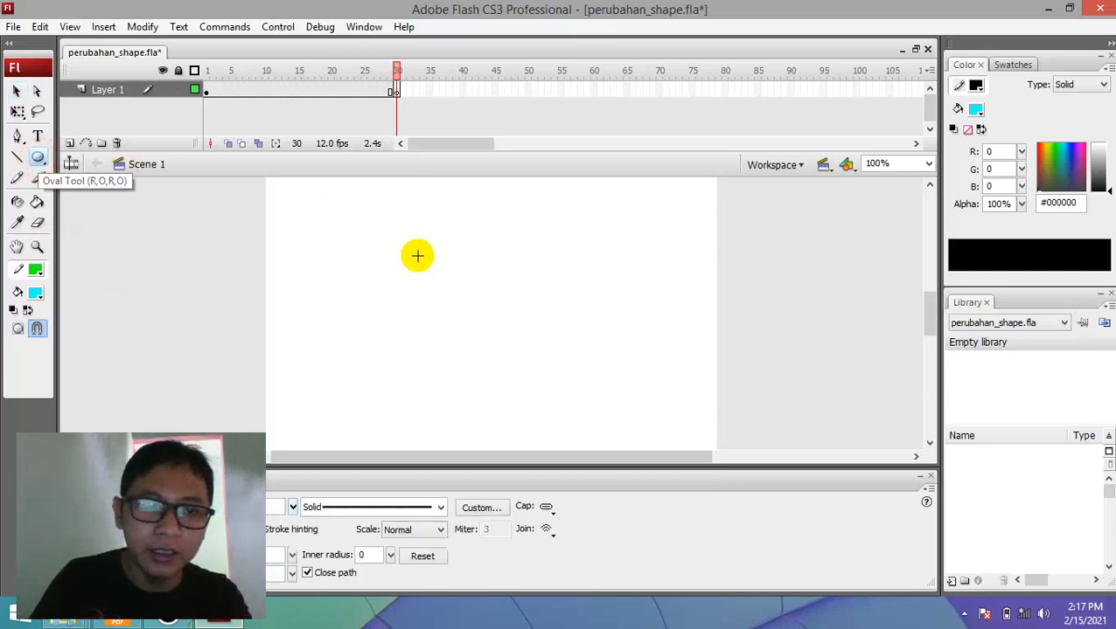
{"action": "left_click", "coordinate": [36, 270]}
{"action": "left_click", "coordinate": [40, 306]}
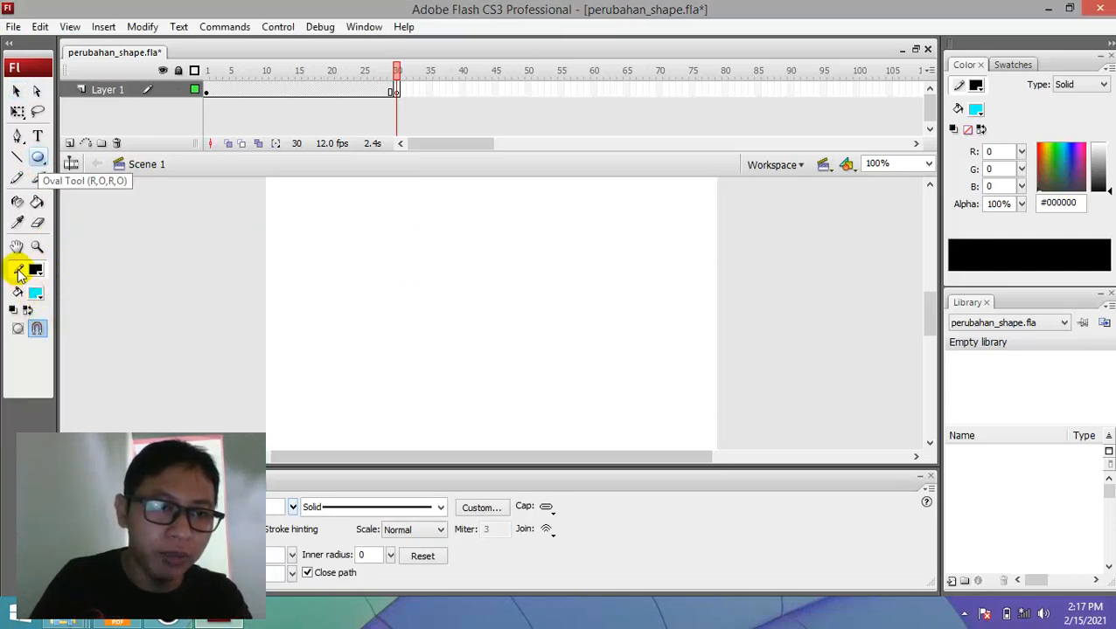
{"action": "left_click", "coordinate": [36, 271]}
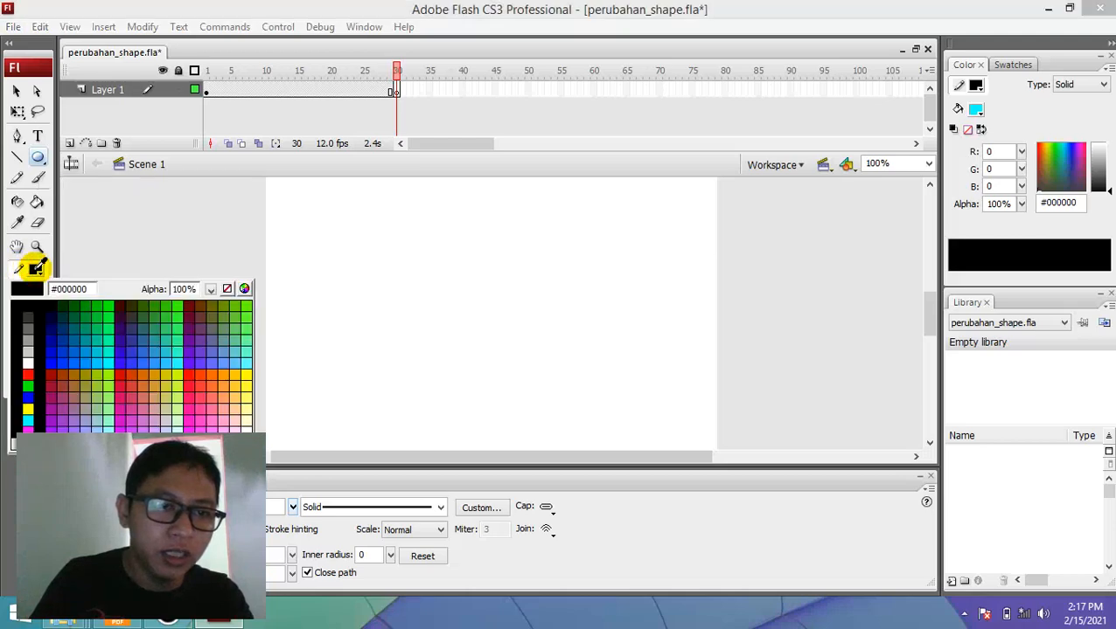
{"action": "left_click", "coordinate": [36, 271]}
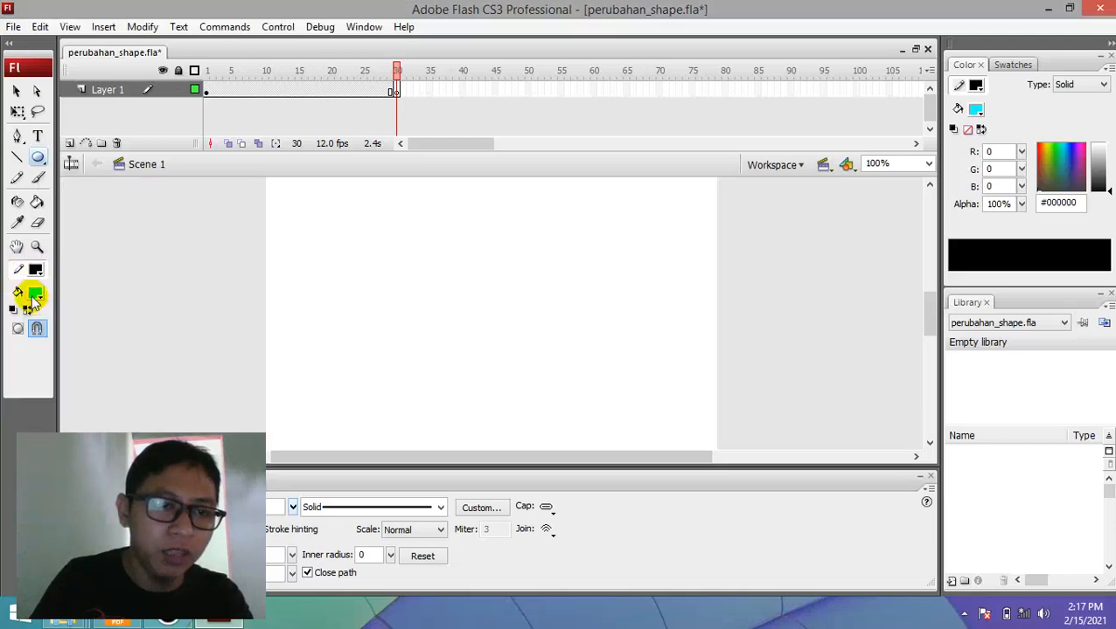
{"action": "left_click", "coordinate": [35, 297]}
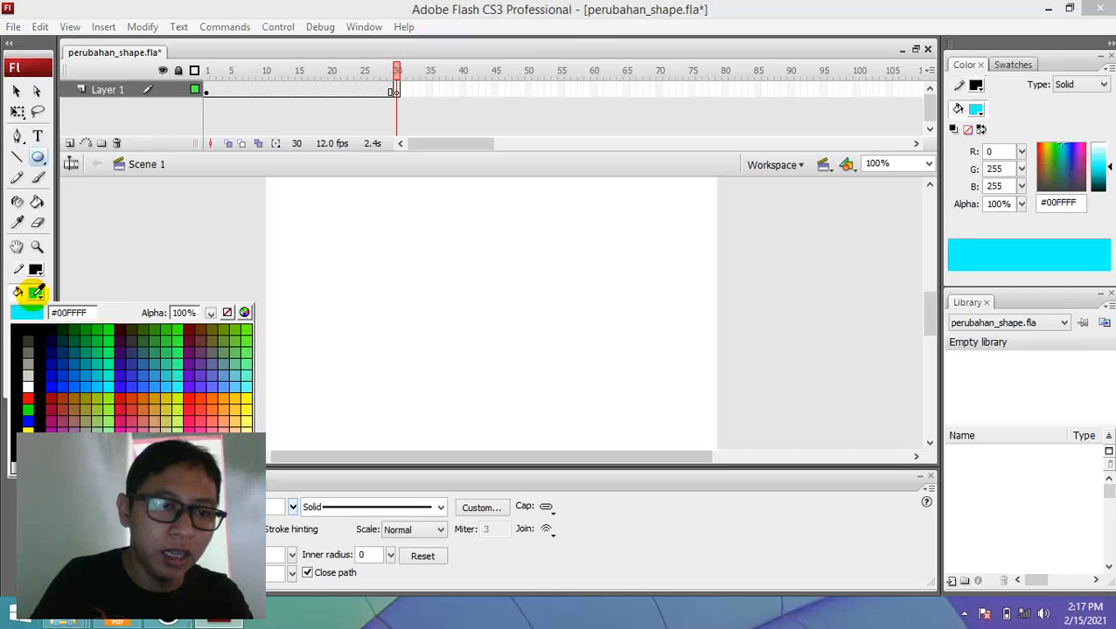
{"action": "left_click", "coordinate": [29, 399]}
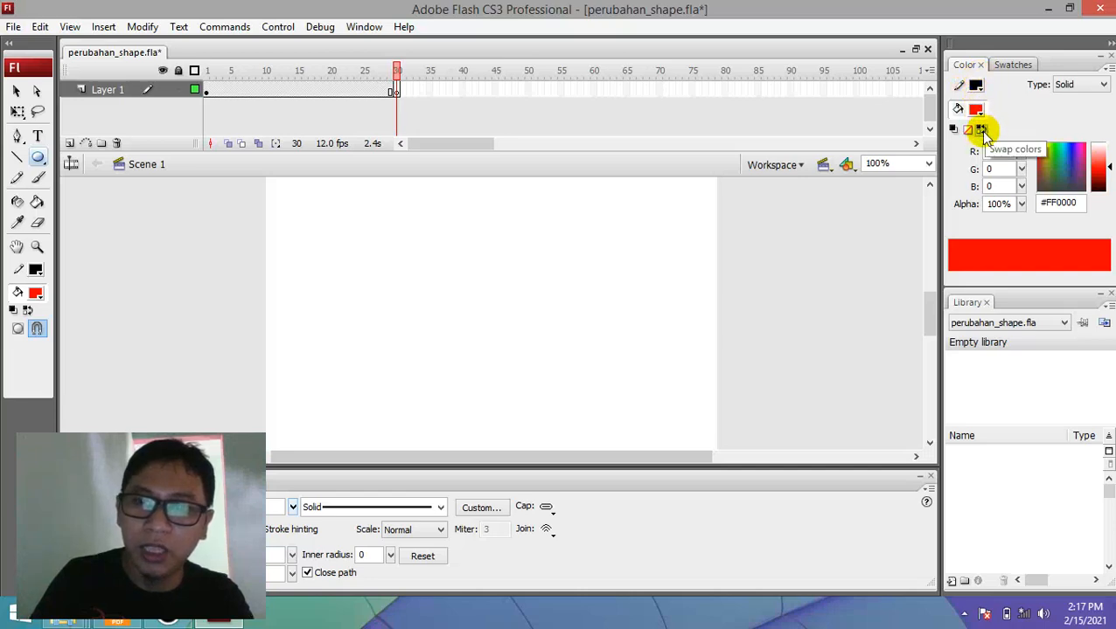
{"action": "left_click", "coordinate": [393, 271]}
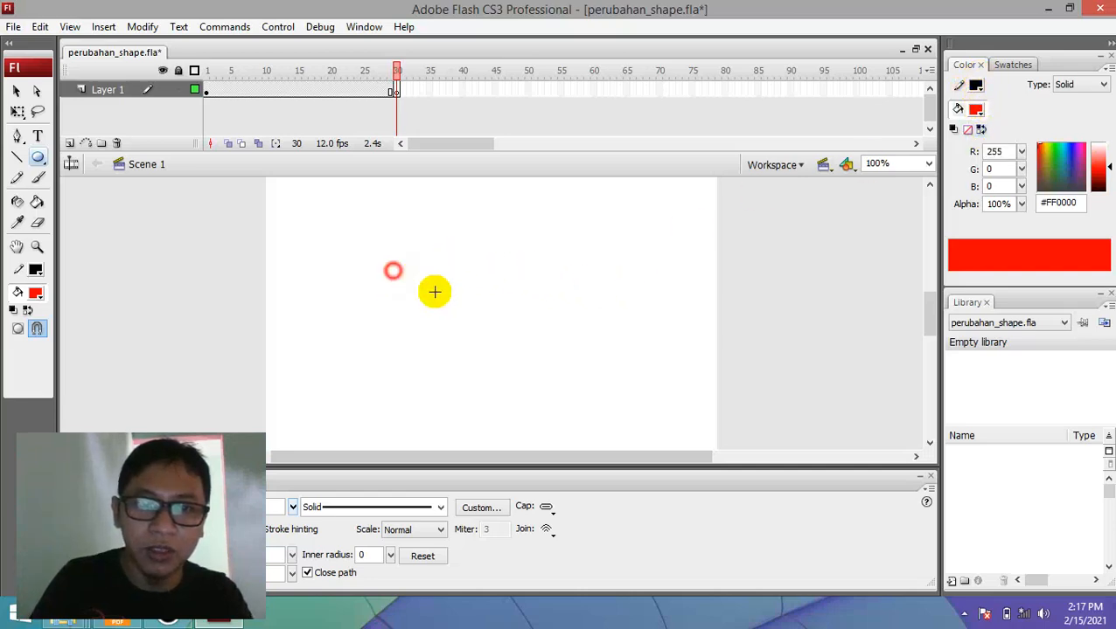
{"action": "mouse_move", "coordinate": [434, 292]}
{"action": "left_mouse_down"}
{"action": "mouse_move", "coordinate": [511, 374]}
{"action": "mouse_move", "coordinate": [499, 377]}
{"action": "left_mouse_up"}
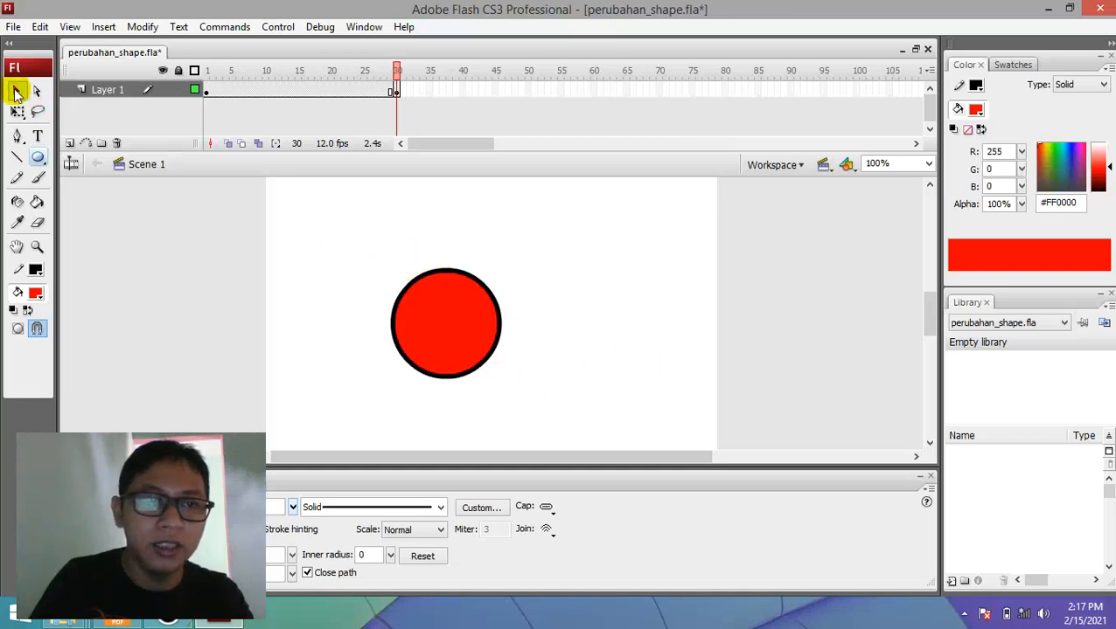
Select the circle's fill and outline together and move the whole circle slightly up and right, towards the stage center
{"action": "left_click", "coordinate": [16, 94]}
{"action": "left_click_drag", "start_coordinate": [356, 249], "coordinate": [555, 428]}
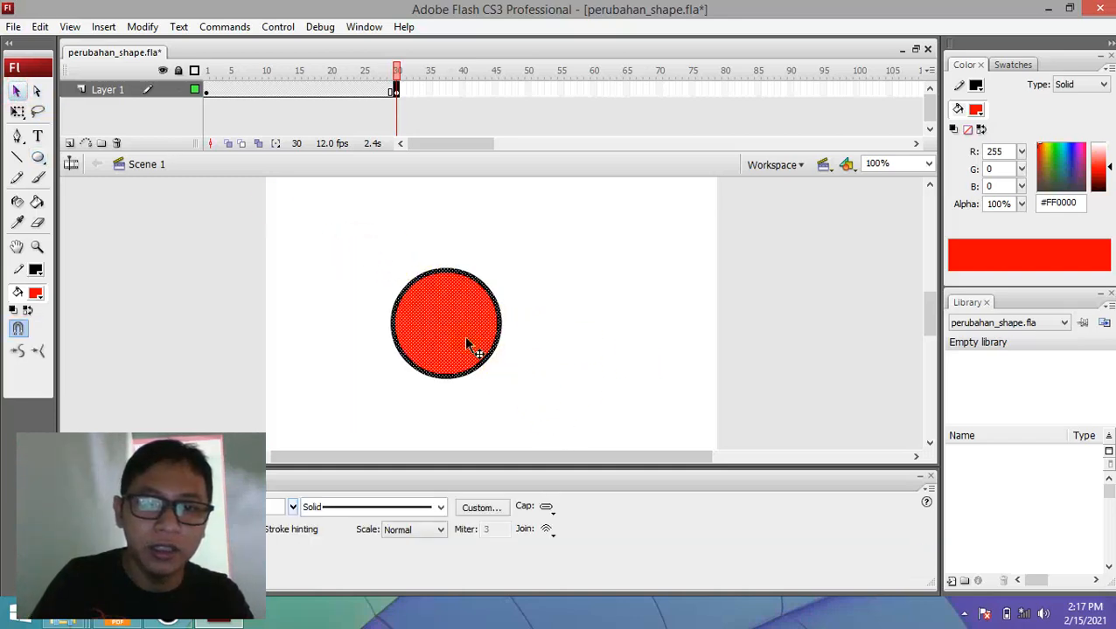
{"action": "left_click_drag", "start_coordinate": [517, 340], "coordinate": [509, 321]}
{"action": "left_click", "coordinate": [605, 305]}
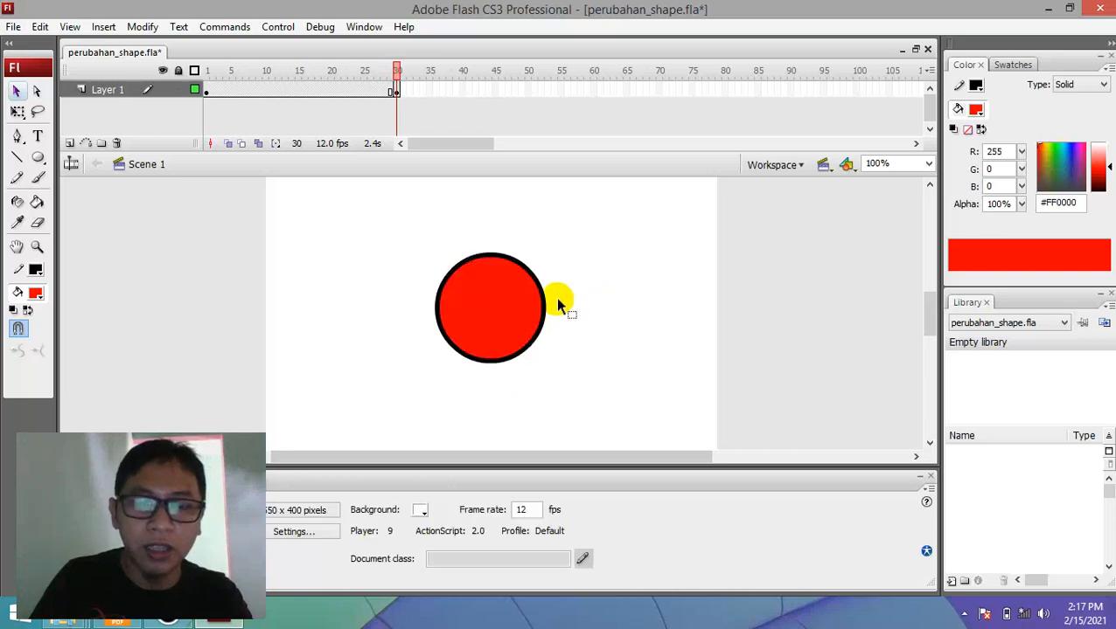
Recolor only the circle's fill to blue (#0000FF) and set it back to red (#FF0000)
{"action": "left_click", "coordinate": [473, 265]}
{"action": "left_click", "coordinate": [493, 304]}
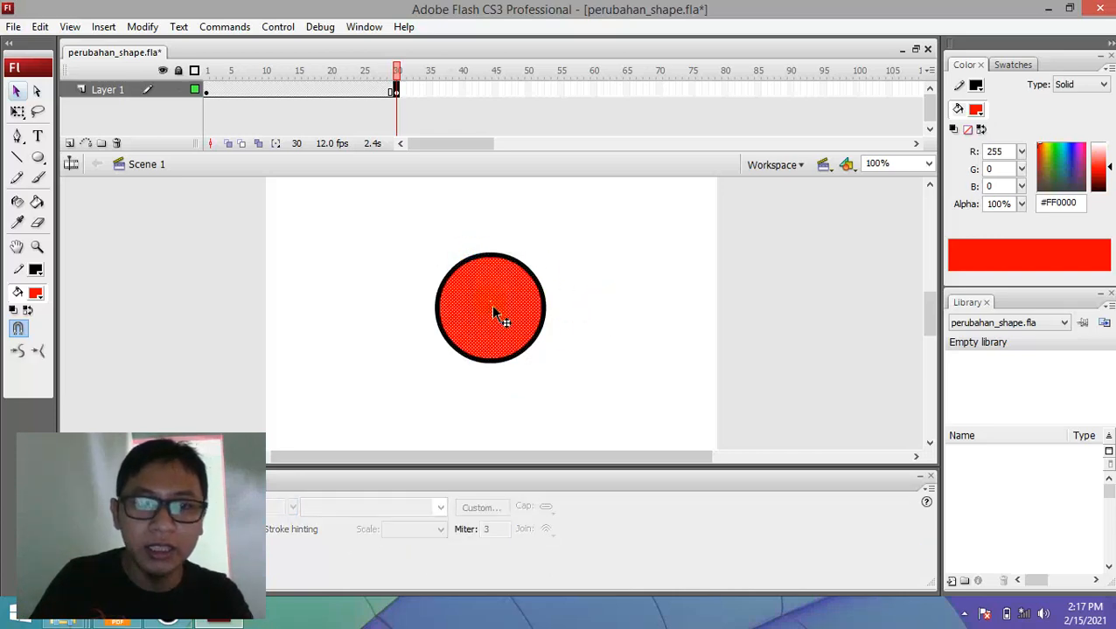
{"action": "left_click", "coordinate": [216, 530]}
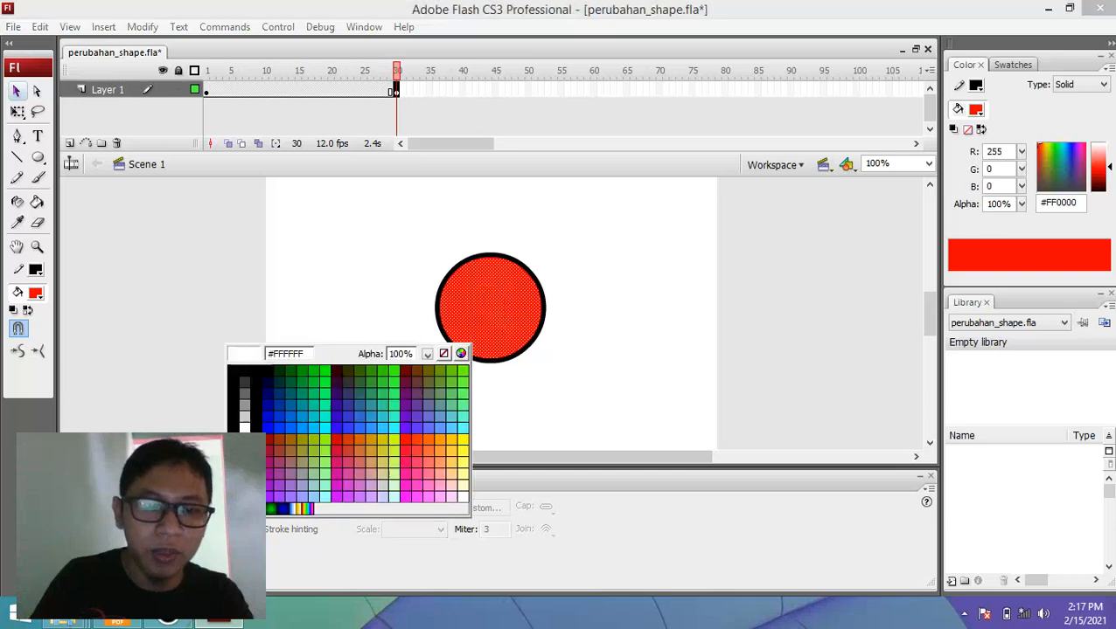
{"action": "left_click", "coordinate": [260, 426]}
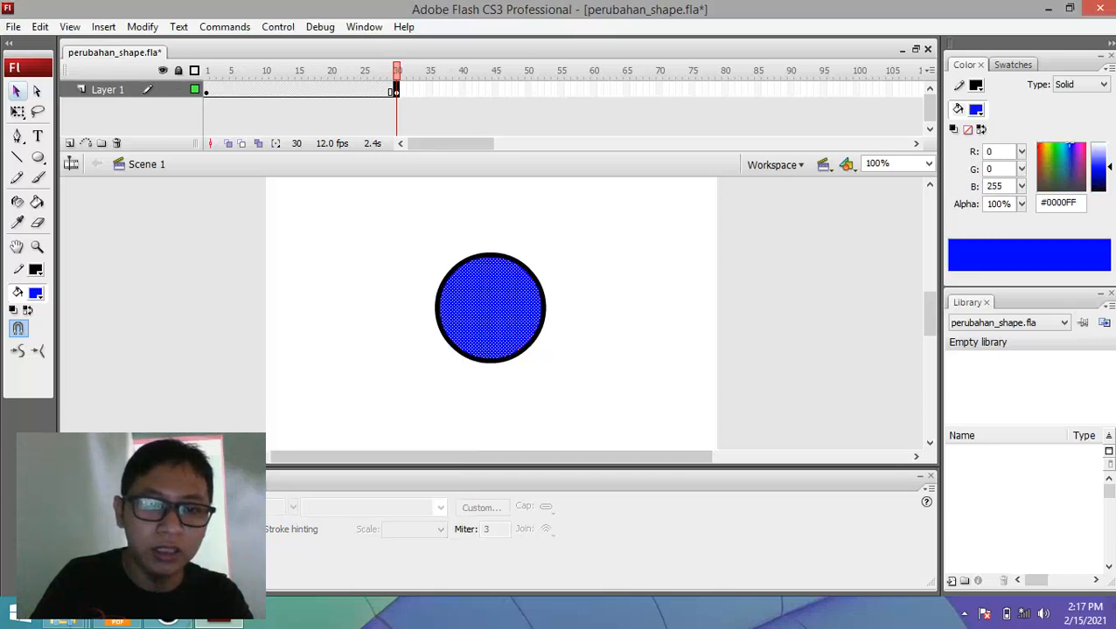
{"action": "left_click", "coordinate": [216, 530]}
{"action": "left_click", "coordinate": [245, 440]}
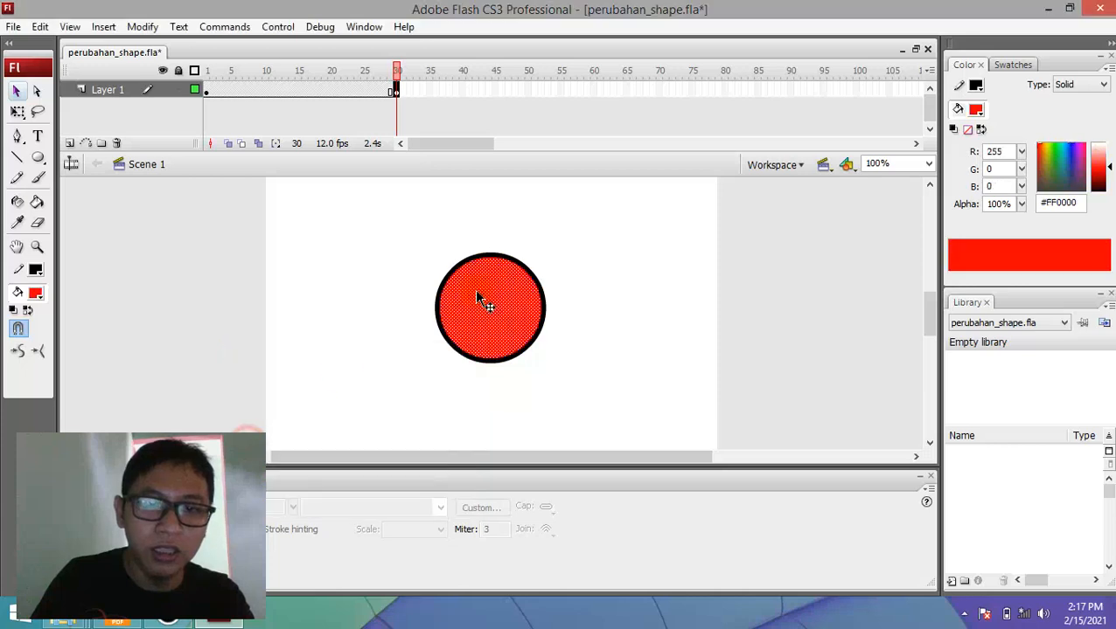
{"action": "left_click", "coordinate": [568, 246]}
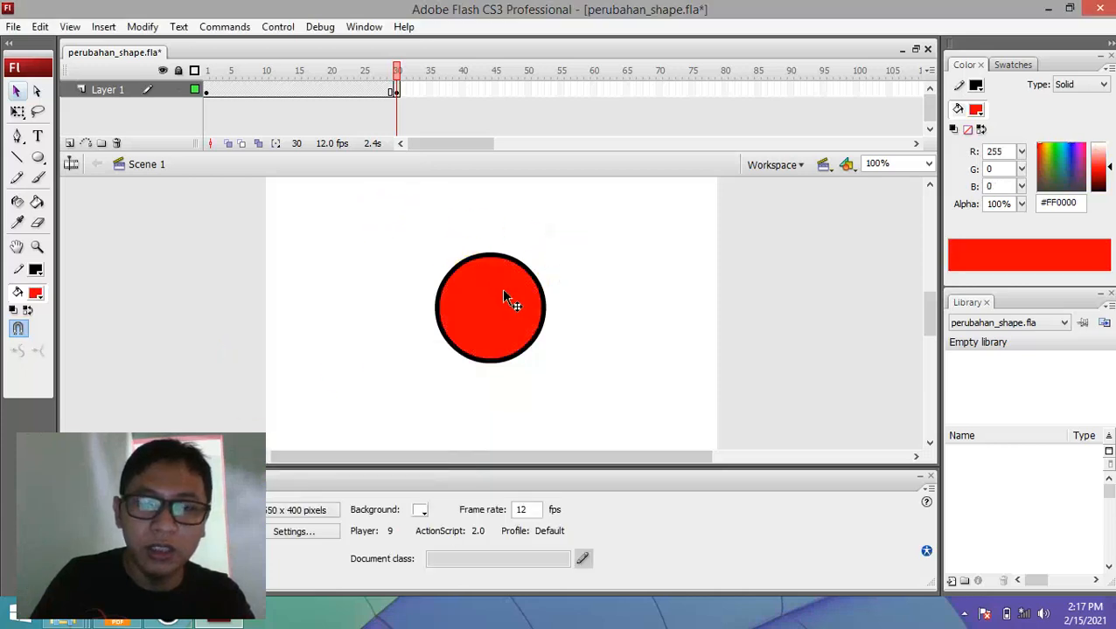
Move the circle's red fill out of its outline to the right and undo the move
{"action": "left_click", "coordinate": [501, 311]}
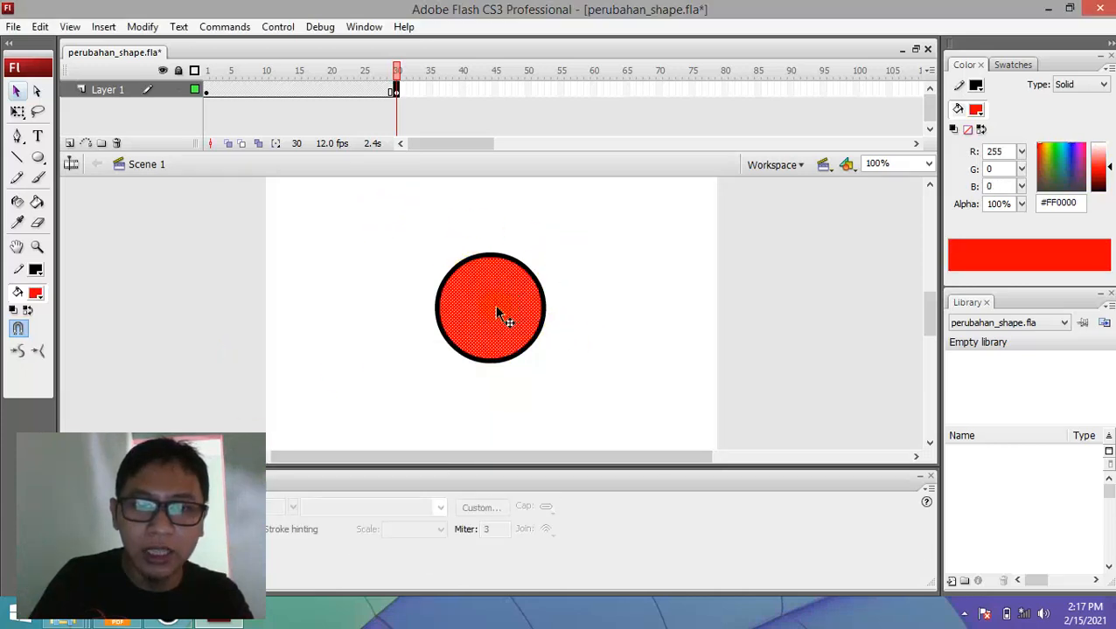
{"action": "left_click_drag", "start_coordinate": [514, 324], "coordinate": [651, 323]}
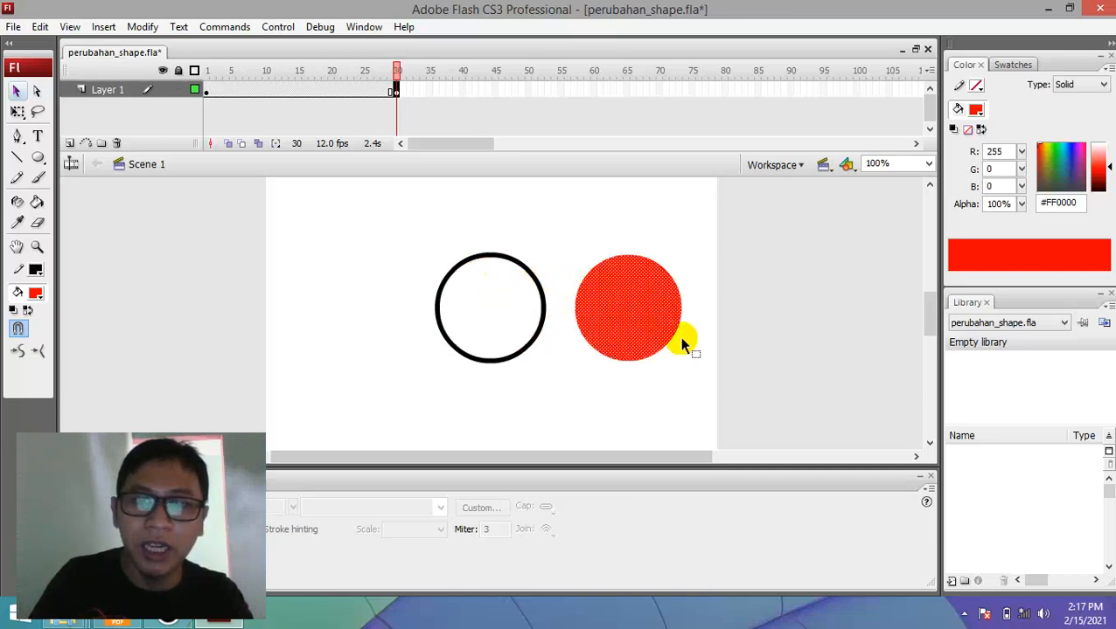
{"action": "key", "text": "ctrl+z"}
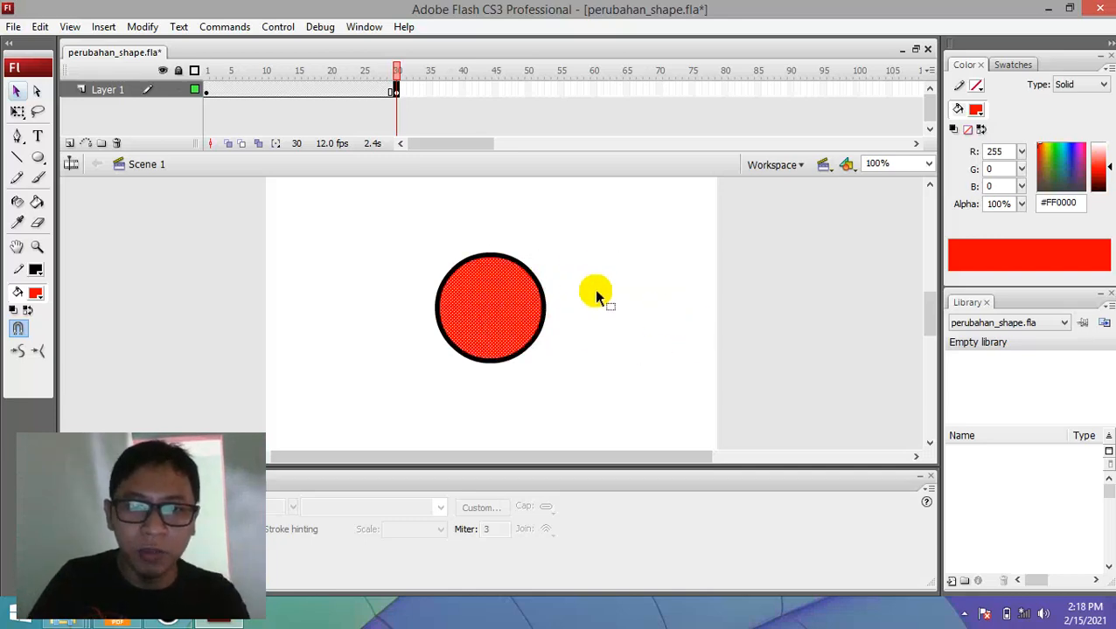
{"action": "left_click", "coordinate": [556, 255]}
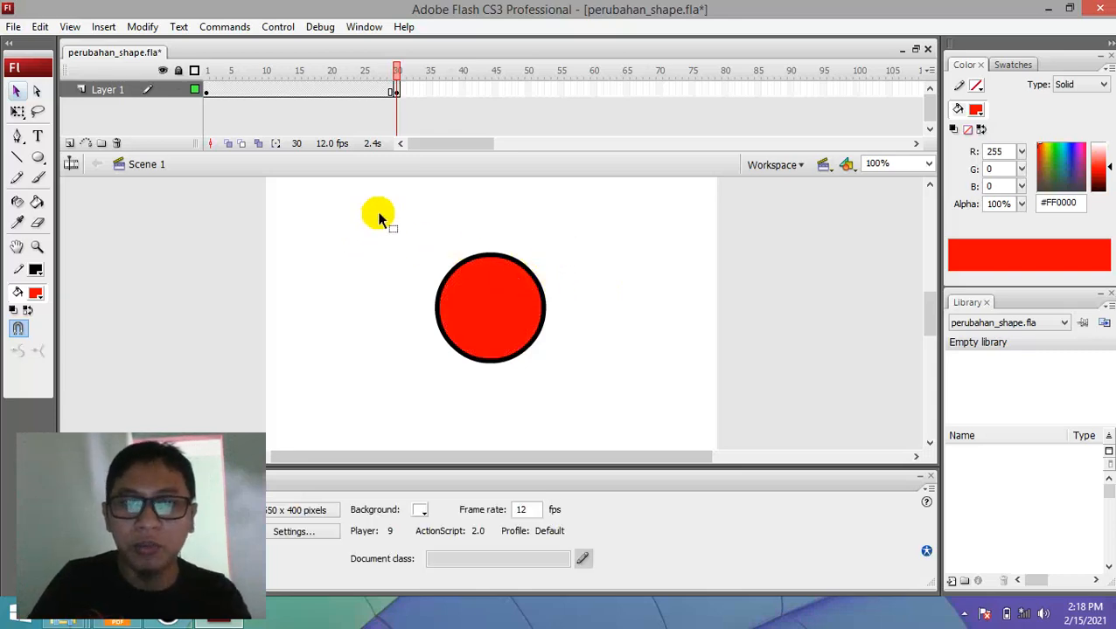
Select the circle's fill and outline together and shift the whole circle slightly to the left
{"action": "left_click_drag", "start_coordinate": [385, 217], "coordinate": [564, 374]}
{"action": "left_click_drag", "start_coordinate": [517, 315], "coordinate": [492, 318]}
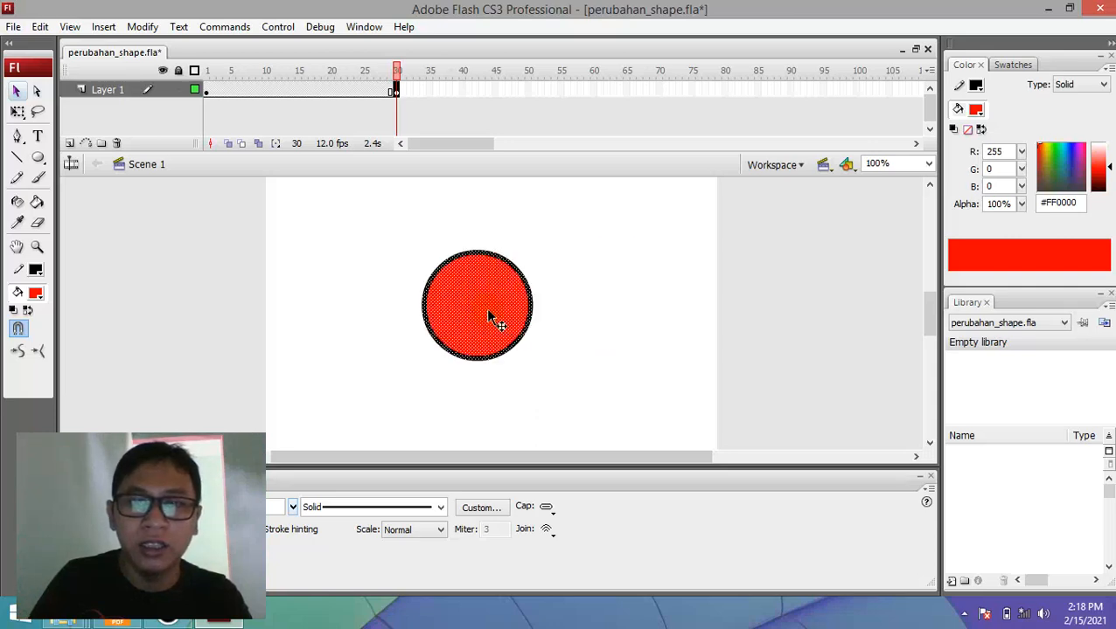
{"action": "left_click", "coordinate": [595, 277]}
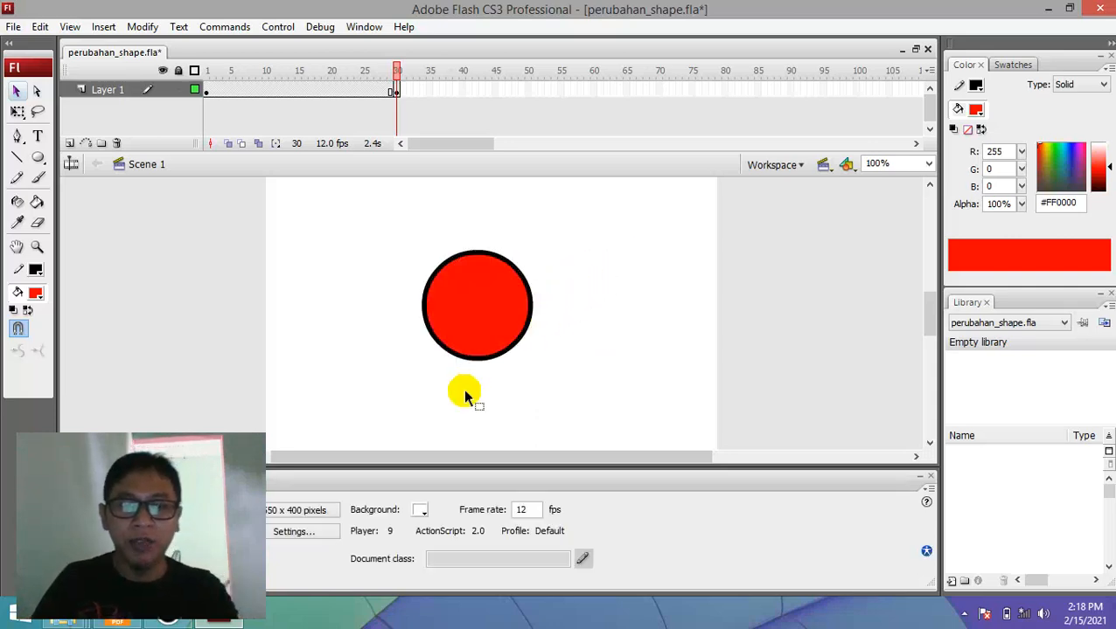
Recolor only the circle's outline to white (#FFFFFF) and set it back to black
{"action": "left_click", "coordinate": [477, 324]}
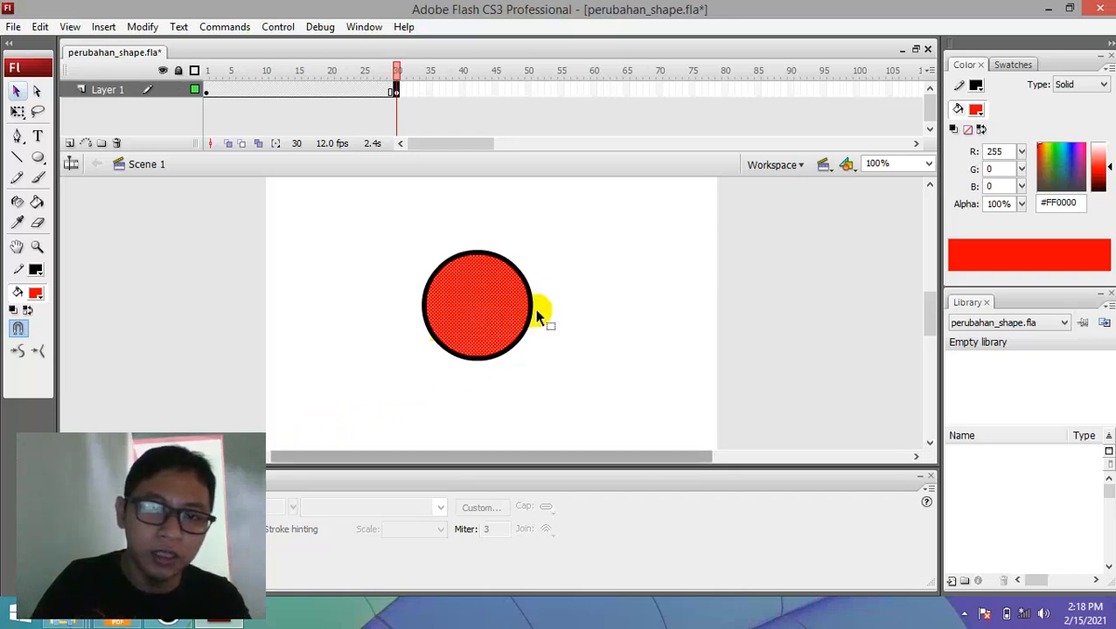
{"action": "left_click", "coordinate": [550, 250]}
{"action": "left_click", "coordinate": [518, 262]}
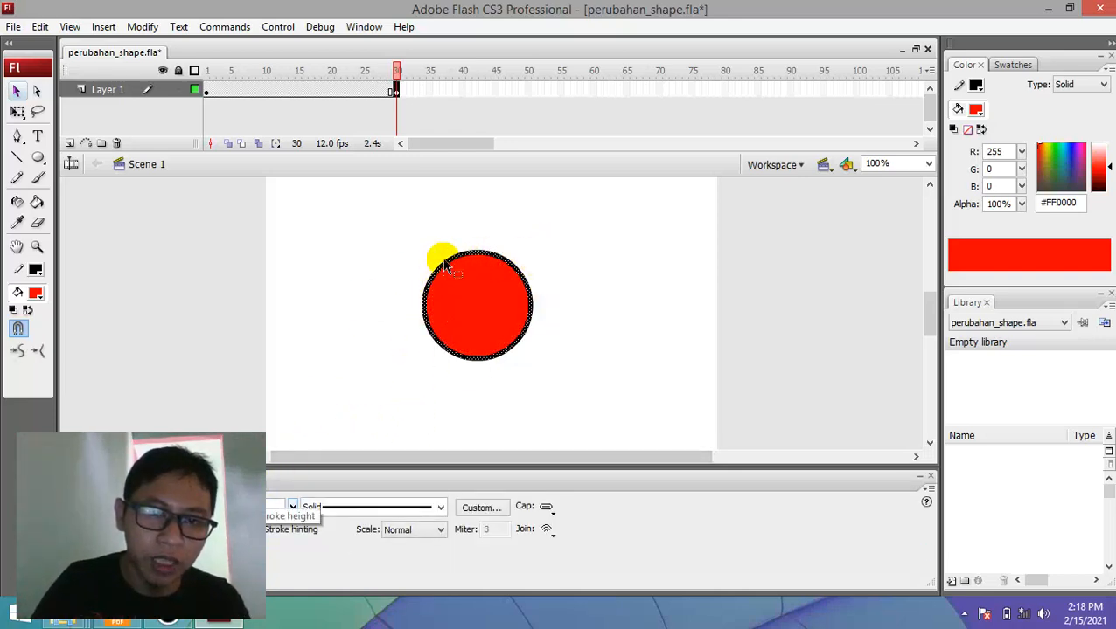
{"action": "left_click", "coordinate": [234, 507]}
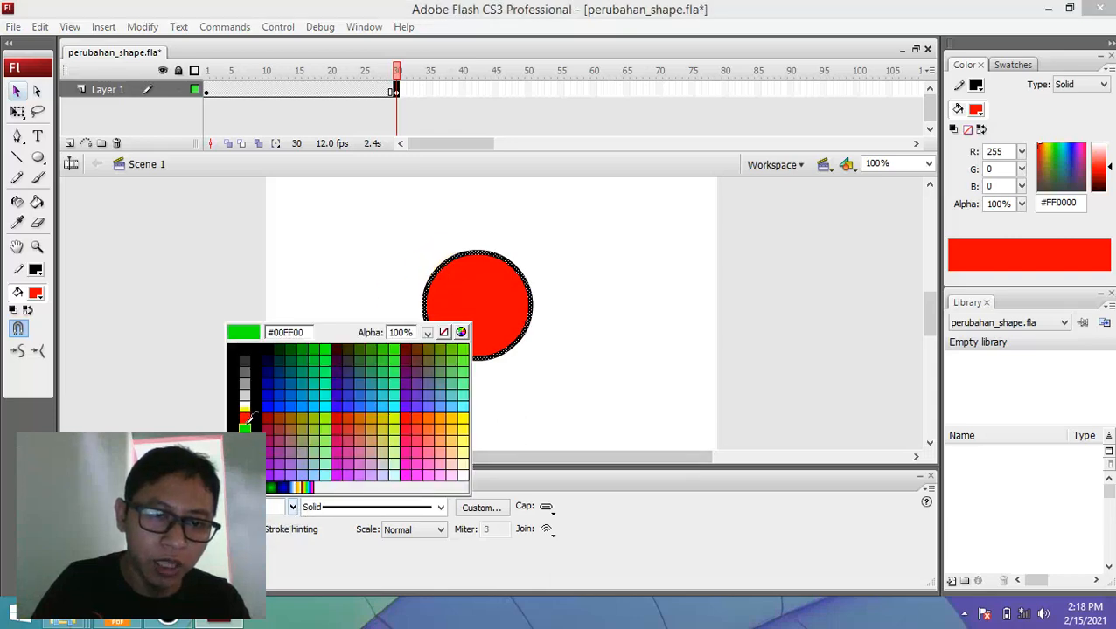
{"action": "left_click", "coordinate": [243, 405]}
{"action": "left_click", "coordinate": [234, 507]}
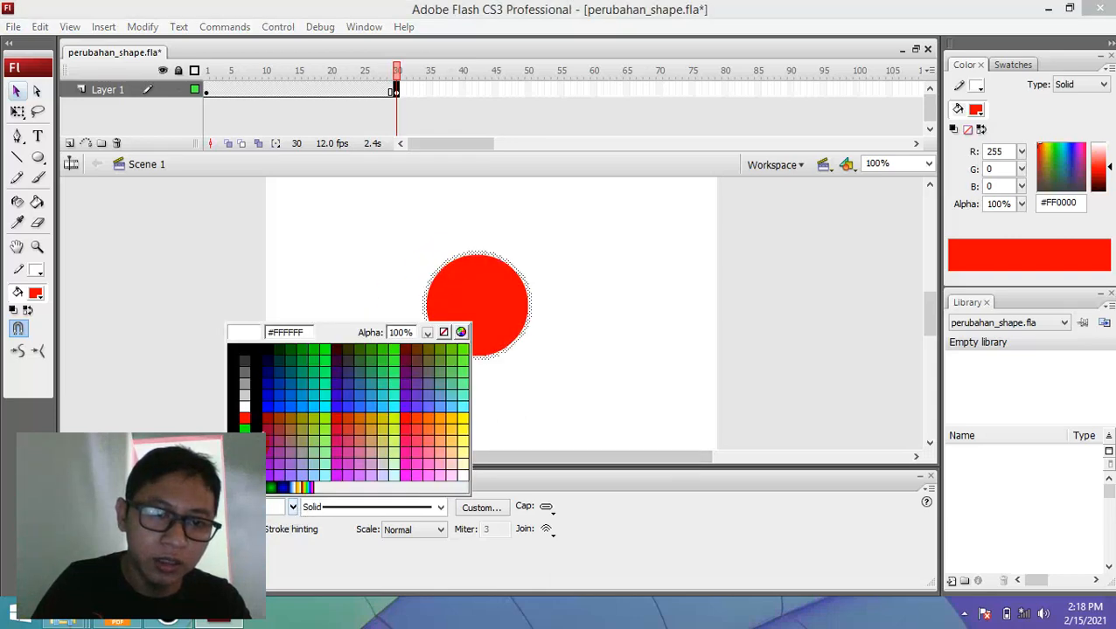
{"action": "left_click", "coordinate": [232, 450]}
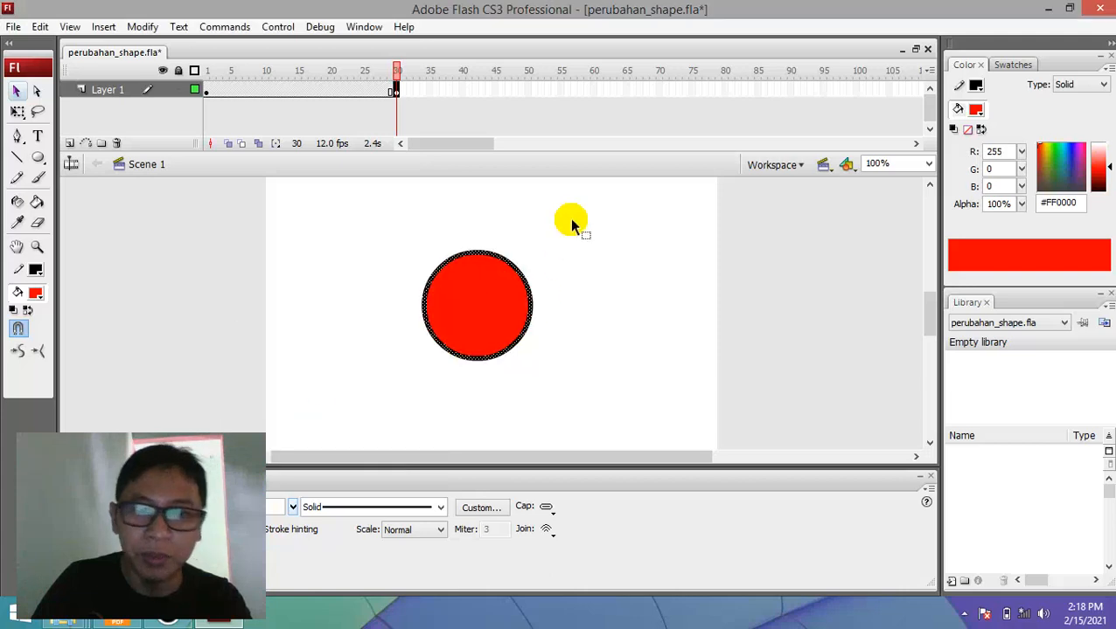
{"action": "left_click", "coordinate": [569, 229]}
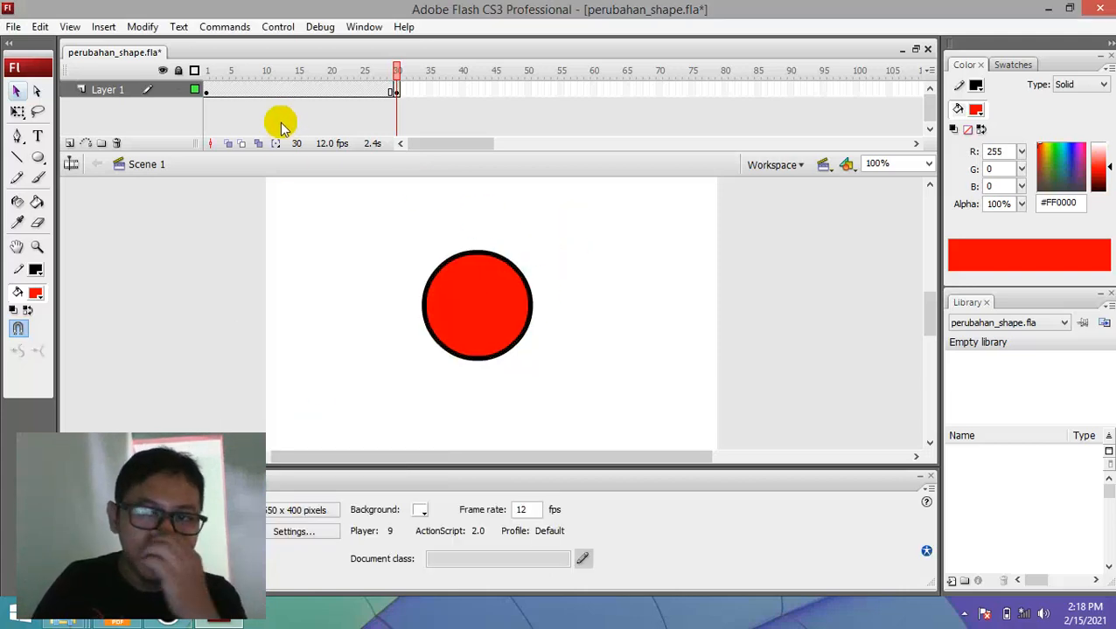
Select the whole circle and repeatedly swap its stroke and fill colors, ending with a black stroke and red fill
{"action": "mouse_move", "coordinate": [379, 225]}
{"action": "left_mouse_down"}
{"action": "mouse_move", "coordinate": [510, 373]}
{"action": "mouse_move", "coordinate": [570, 391]}
{"action": "left_mouse_up"}
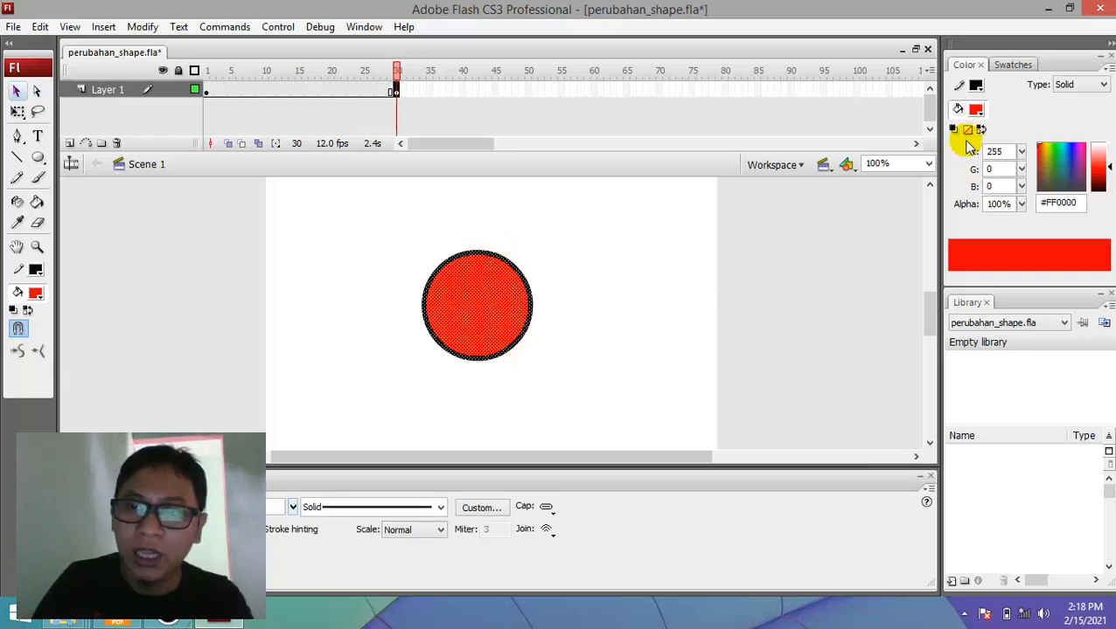
{"action": "left_click", "coordinate": [406, 248]}
{"action": "double_click", "coordinate": [472, 306]}
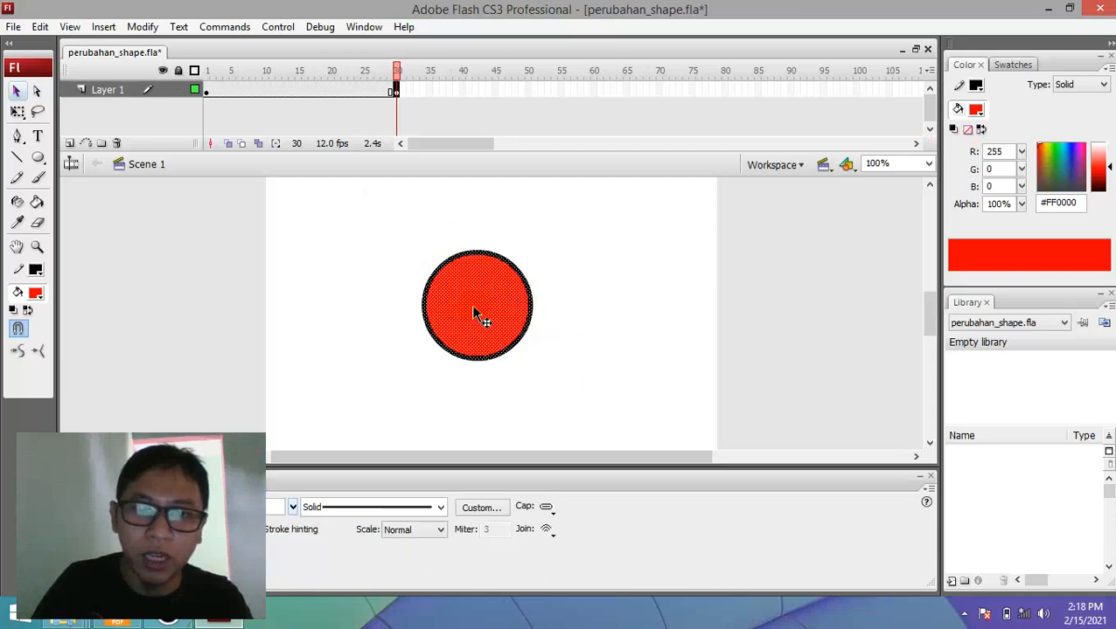
{"action": "left_click", "coordinate": [29, 312]}
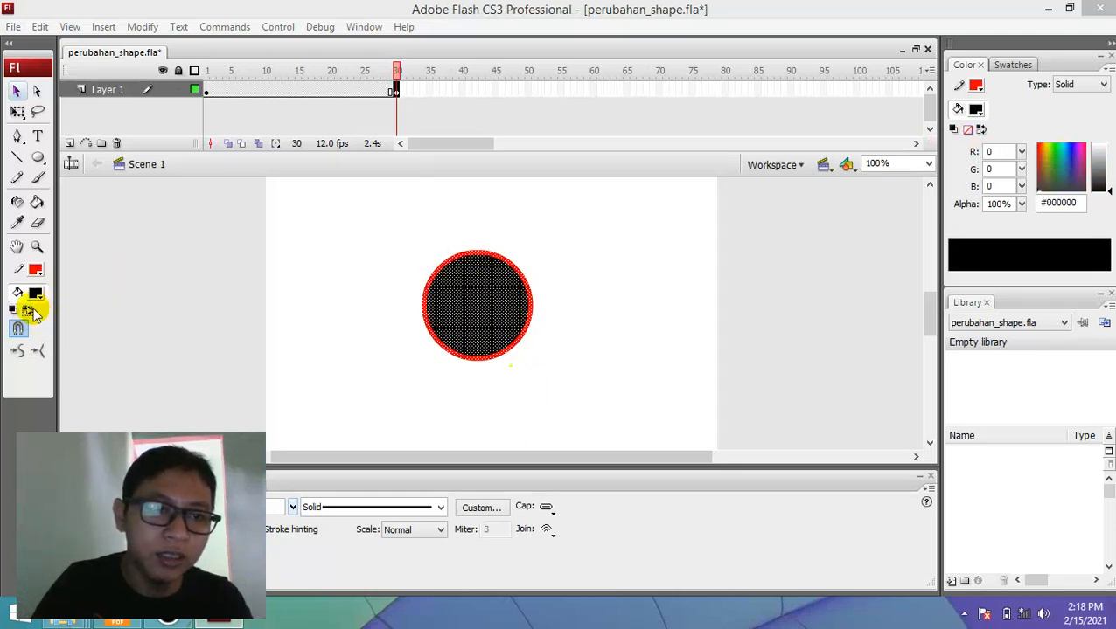
{"action": "left_click", "coordinate": [29, 312]}
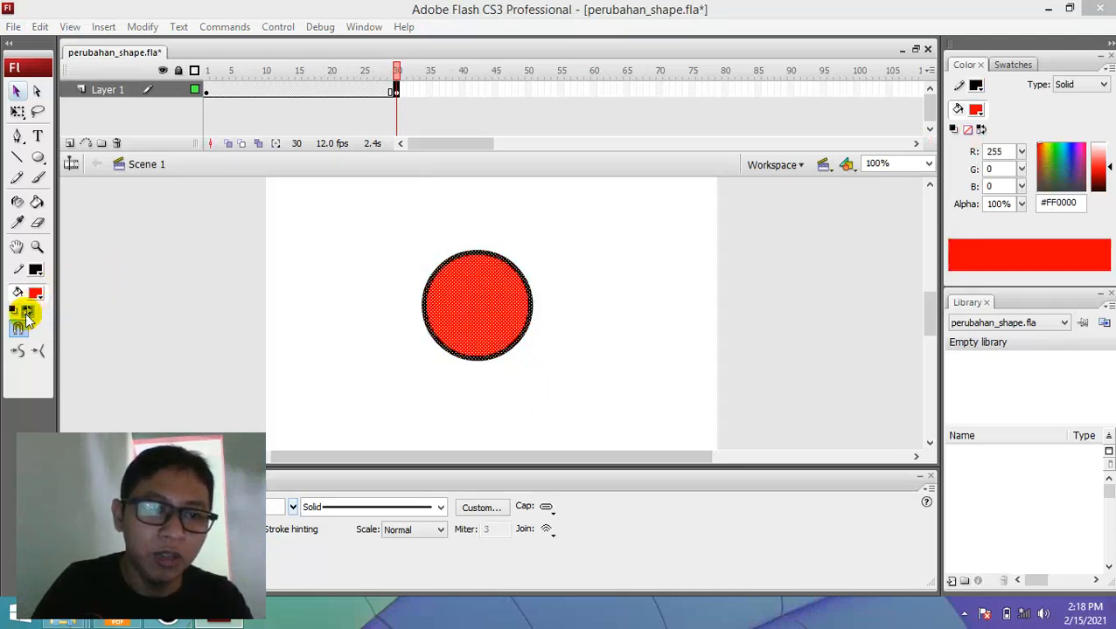
{"action": "left_click", "coordinate": [981, 129]}
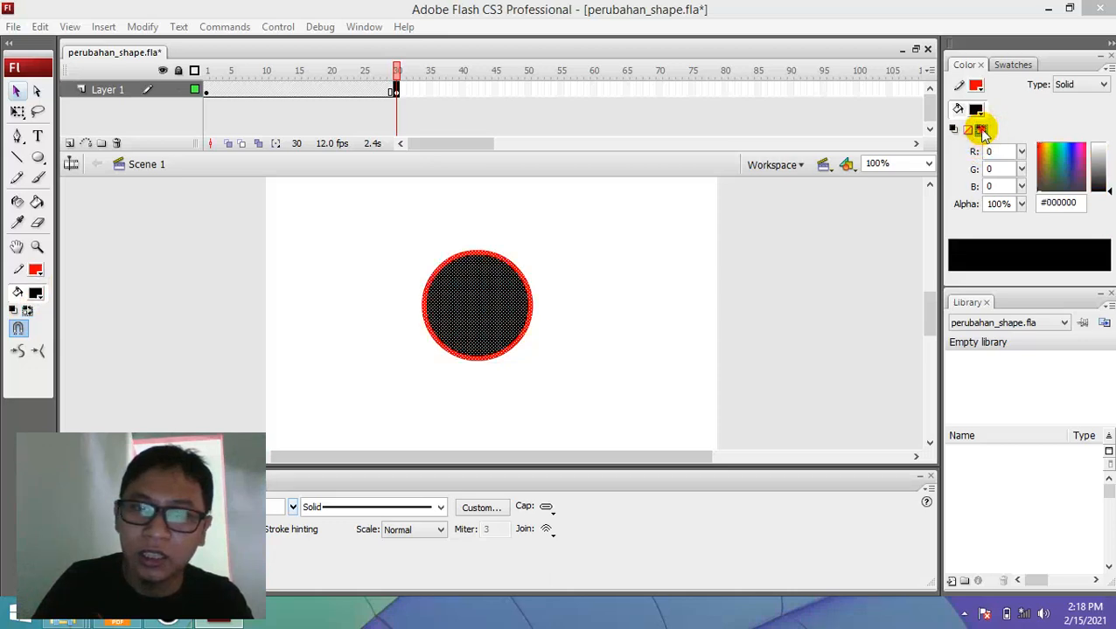
{"action": "left_click", "coordinate": [981, 130]}
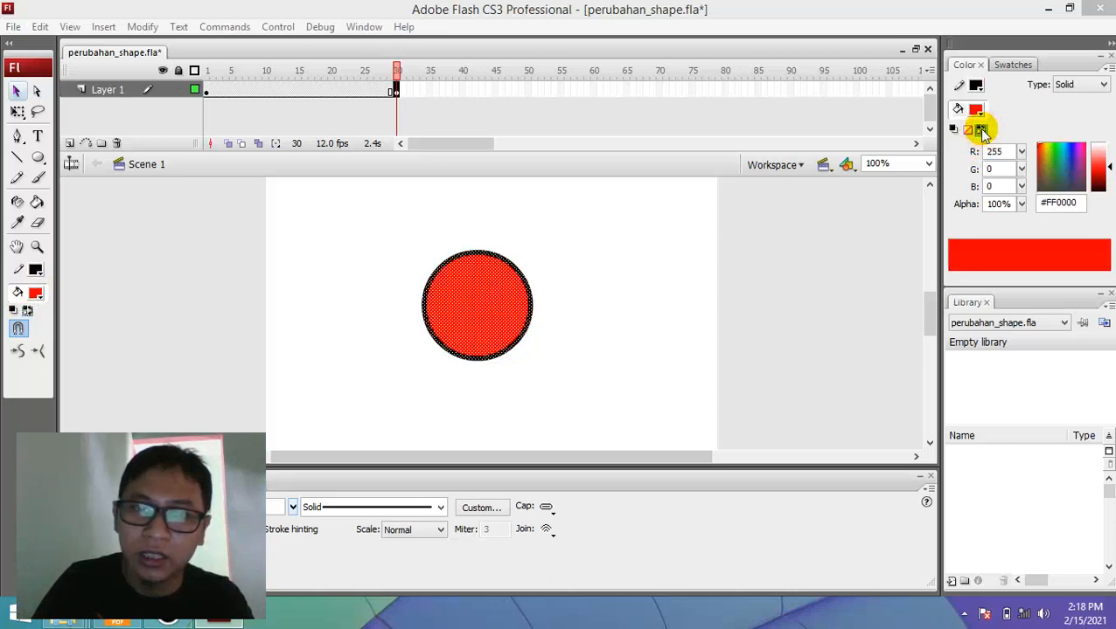
{"action": "left_click", "coordinate": [599, 285]}
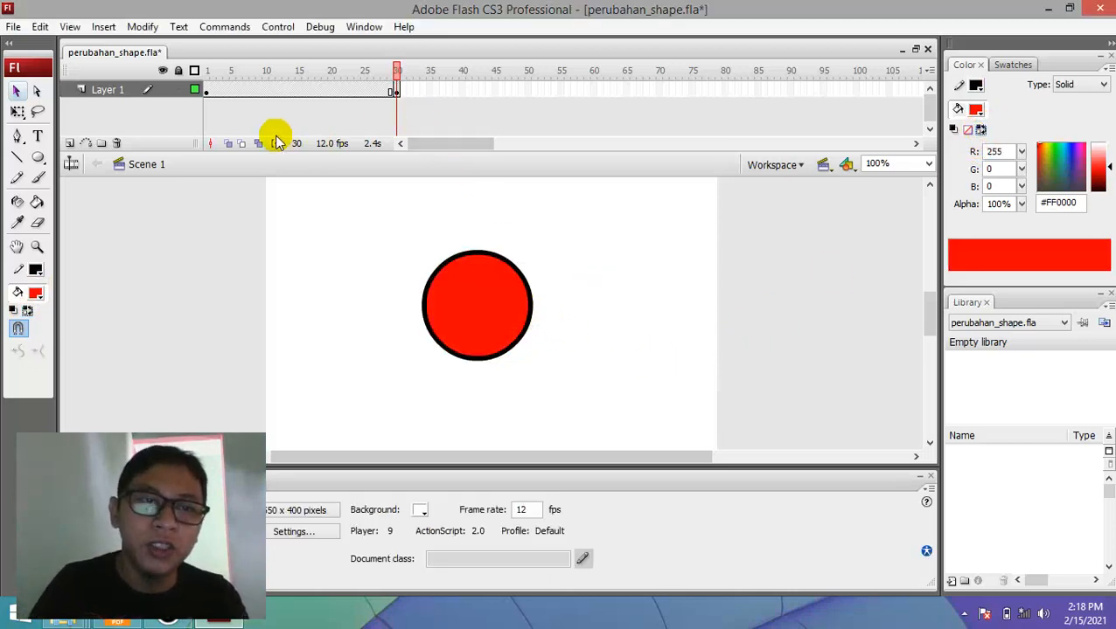
Create a shape tween on Layer 1 from the line keyframe at frame 1 to the circle keyframe at frame 30
{"action": "left_click", "coordinate": [208, 91]}
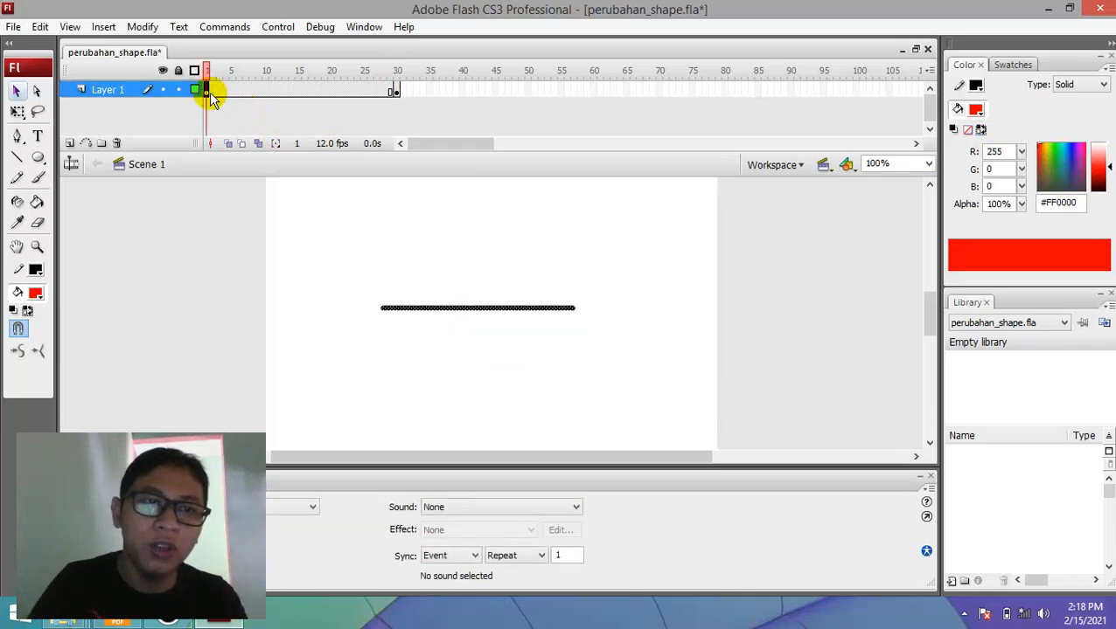
{"action": "left_click", "coordinate": [396, 91]}
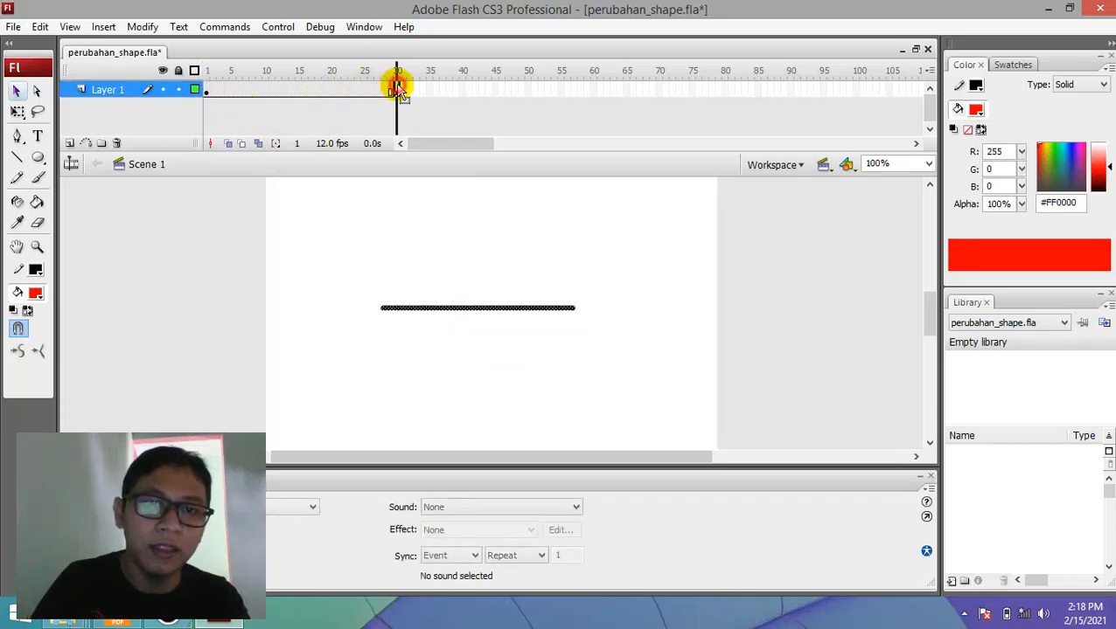
{"action": "left_click", "coordinate": [207, 90]}
{"action": "right_click", "coordinate": [208, 90]}
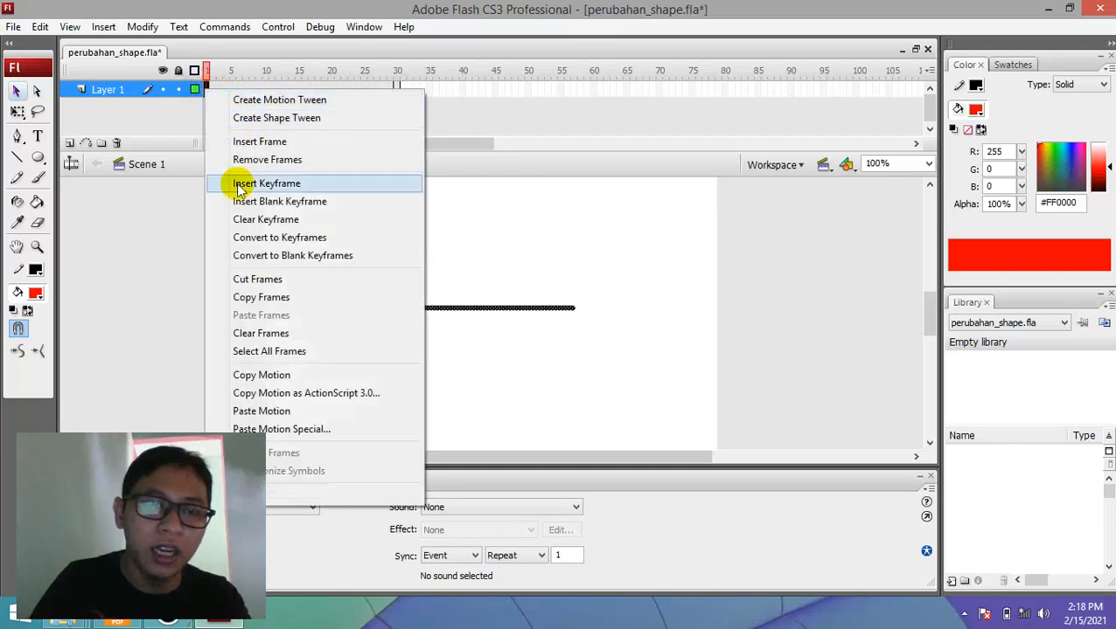
{"action": "left_click", "coordinate": [218, 75]}
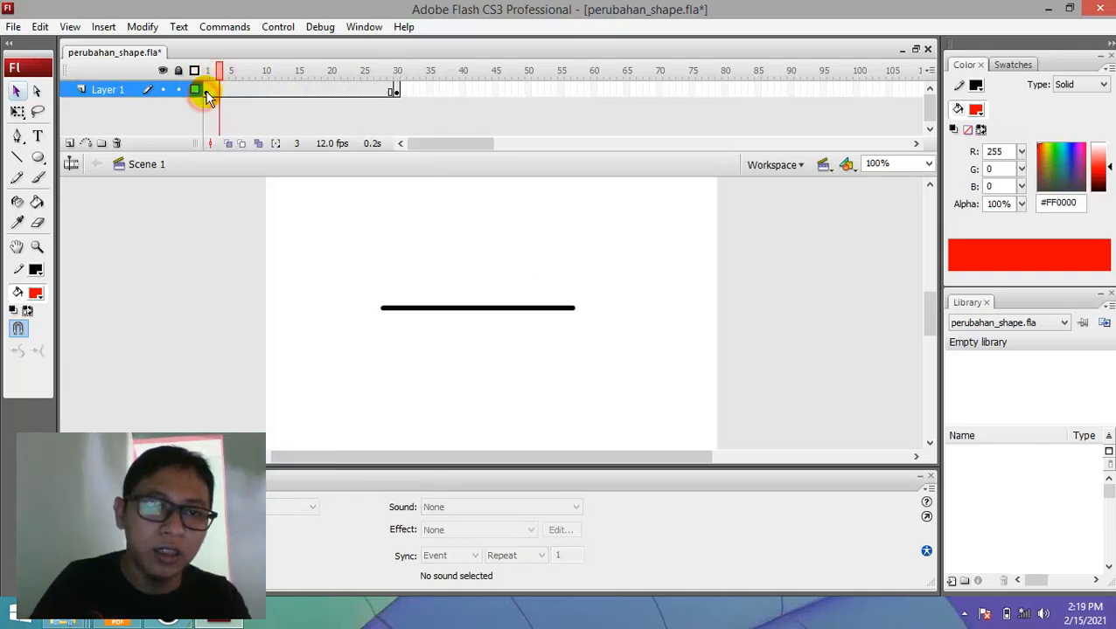
{"action": "left_click", "coordinate": [208, 91]}
{"action": "right_click", "coordinate": [209, 92]}
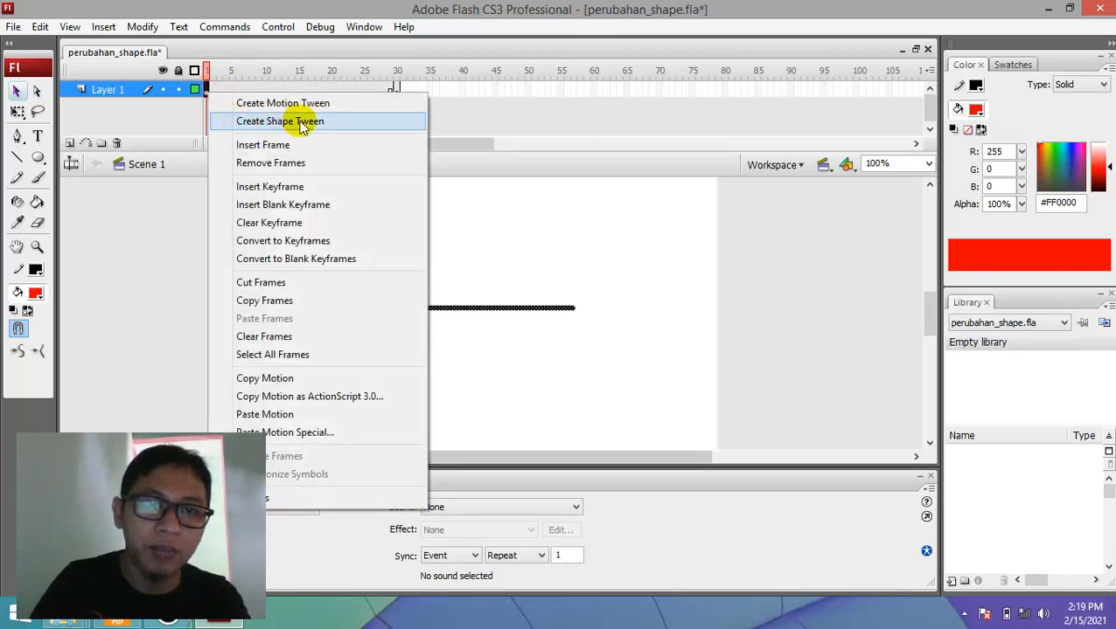
{"action": "left_click", "coordinate": [210, 93]}
{"action": "right_click", "coordinate": [211, 98]}
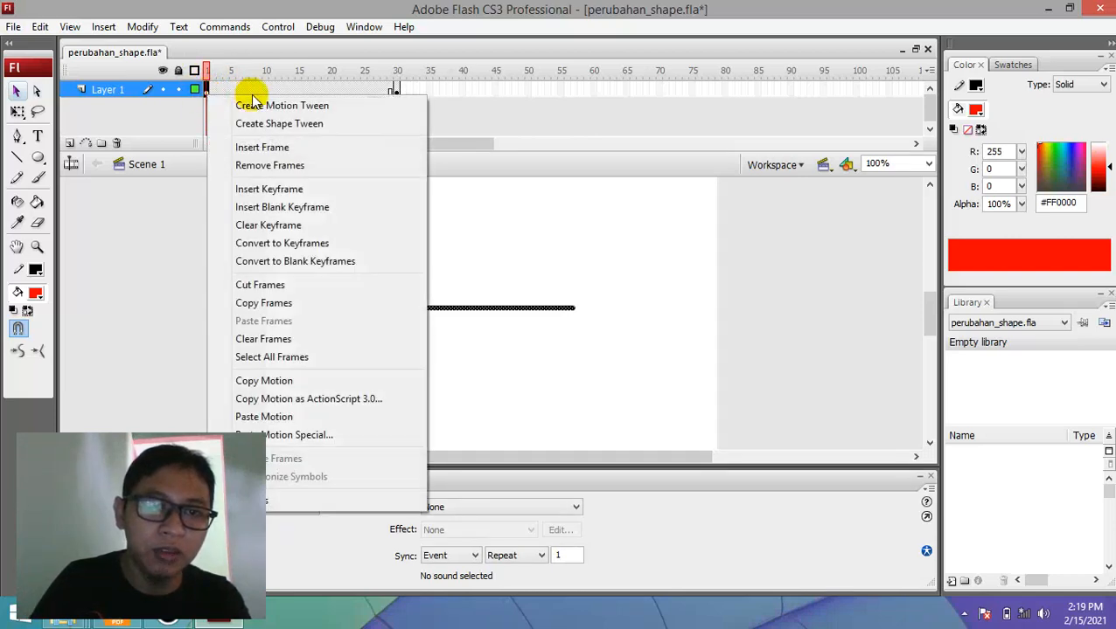
{"action": "left_click", "coordinate": [297, 126]}
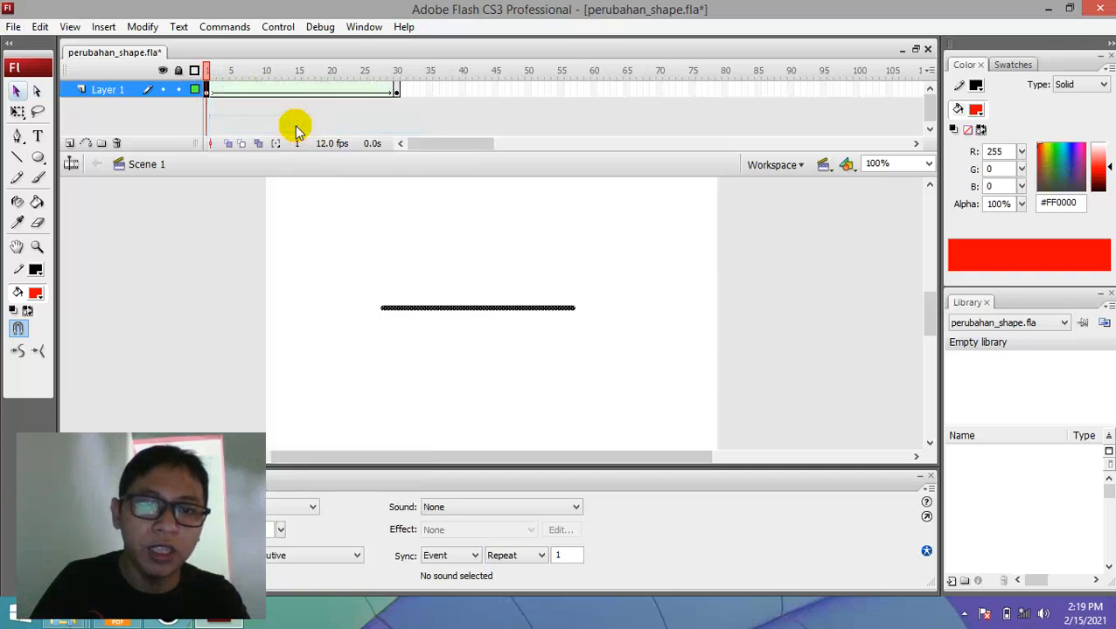
Scrub the playhead from frame 1 to frame 30 to preview the line-to-circle tween
{"action": "left_click_drag", "start_coordinate": [210, 67], "coordinate": [403, 144]}
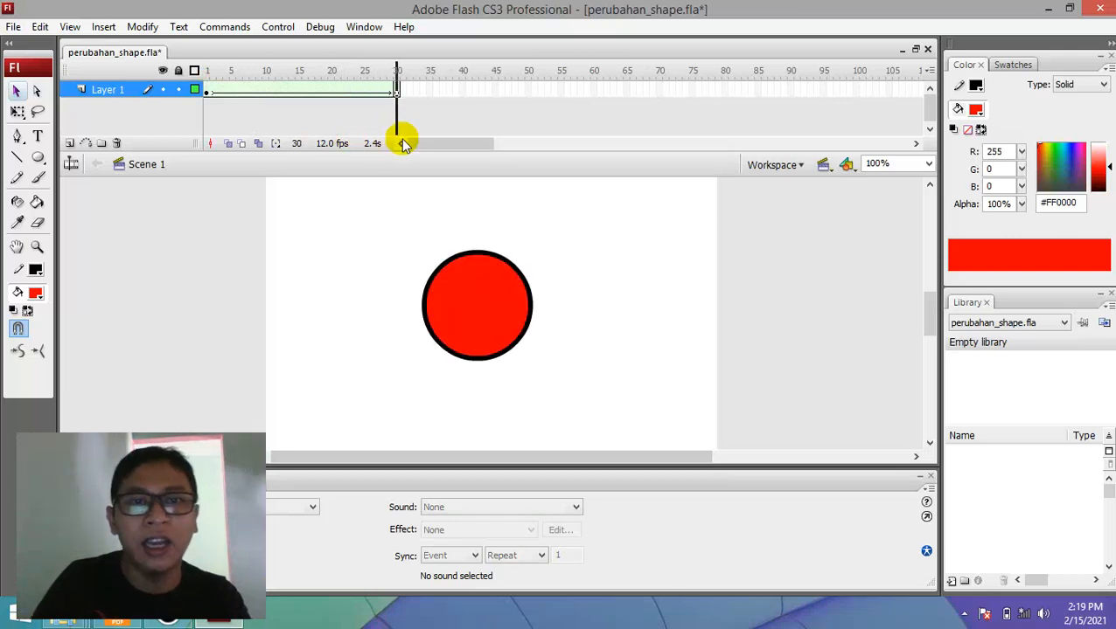
{"action": "left_click", "coordinate": [212, 70]}
{"action": "left_click_drag", "start_coordinate": [233, 75], "coordinate": [401, 100]}
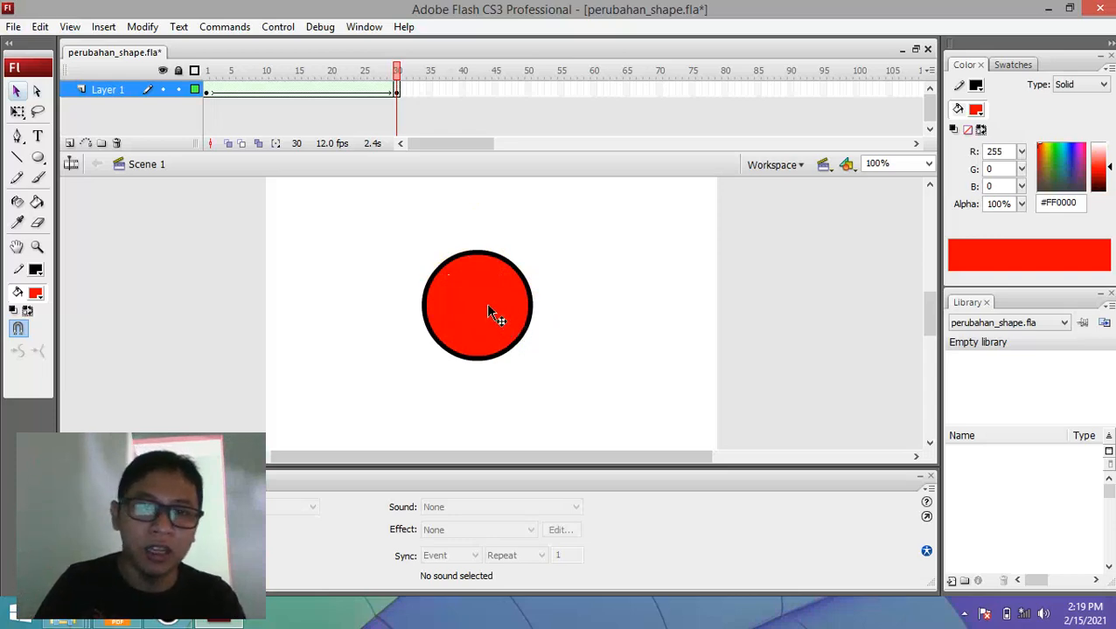
Change the circle's fill color at frame 30 to white (#FFFFFF) and deselect it
{"action": "left_click", "coordinate": [464, 314]}
{"action": "left_click", "coordinate": [586, 303]}
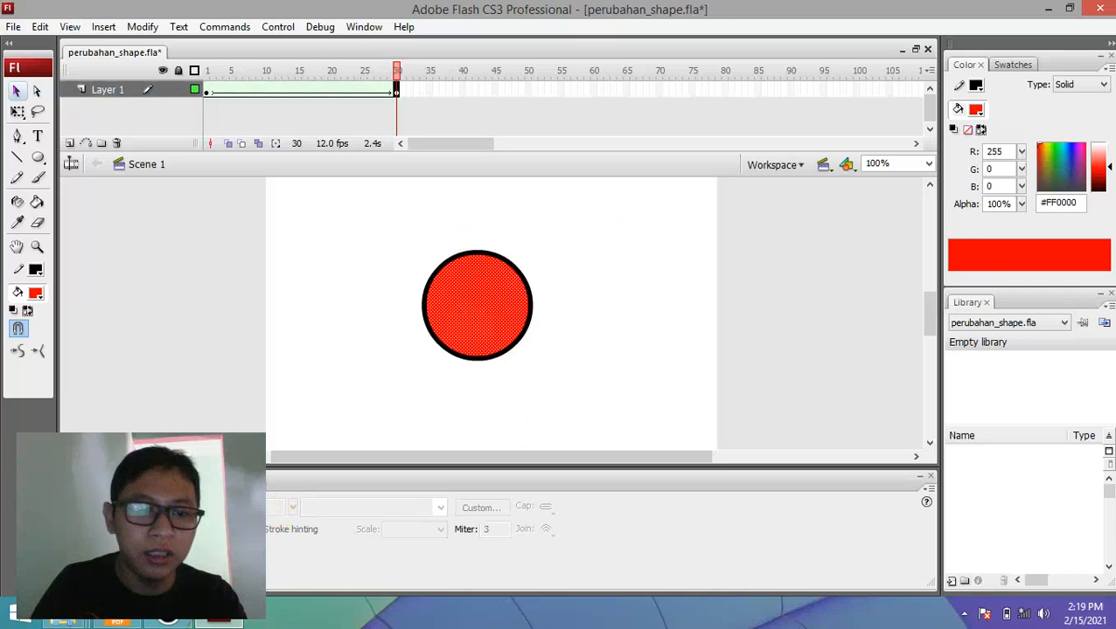
{"action": "left_click", "coordinate": [234, 529]}
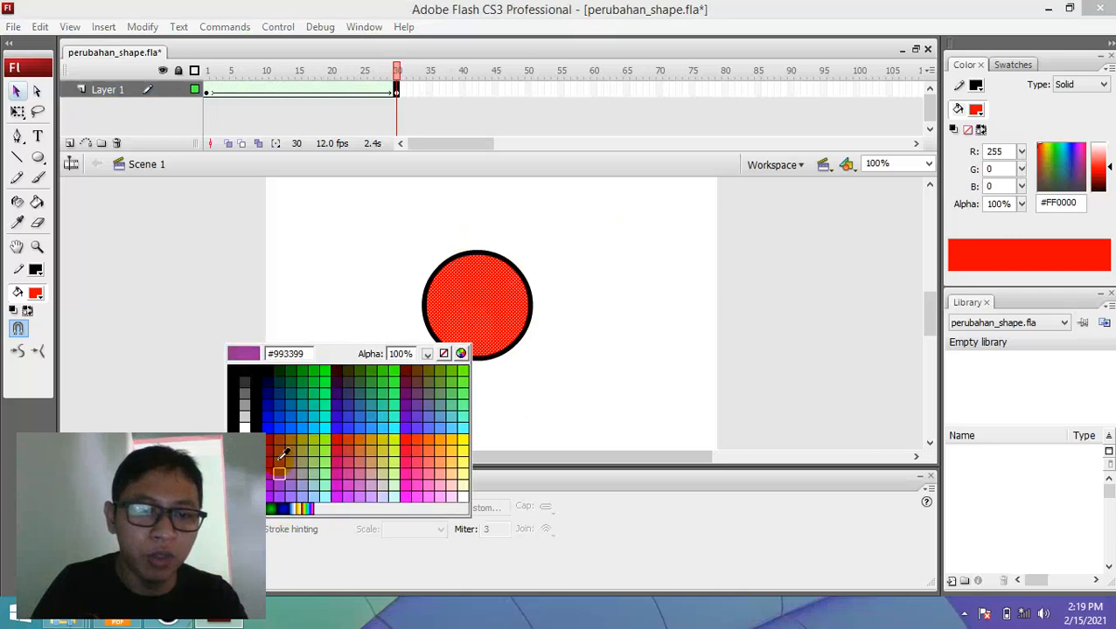
{"action": "left_click", "coordinate": [249, 425]}
{"action": "left_click", "coordinate": [635, 215]}
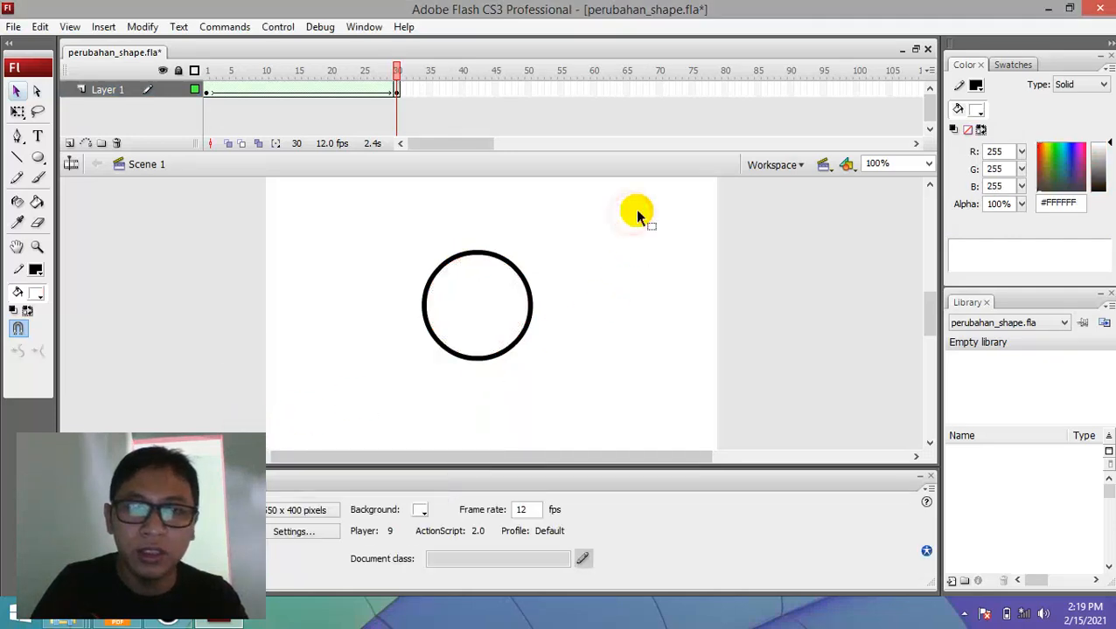
{"action": "left_click", "coordinate": [594, 90]}
{"action": "right_click", "coordinate": [595, 89]}
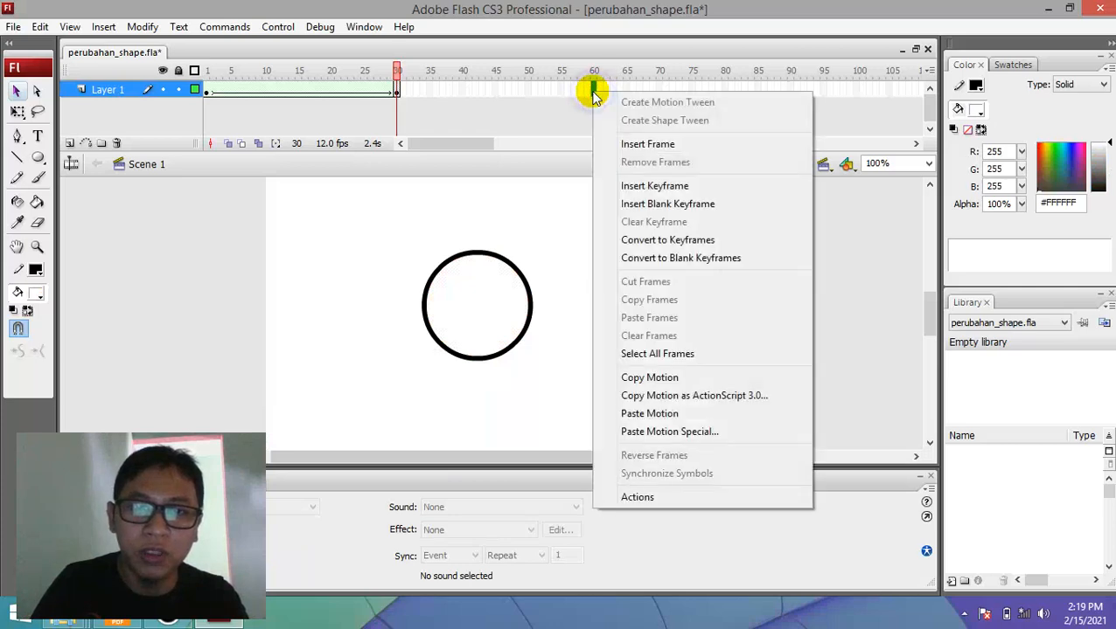
{"action": "left_click", "coordinate": [374, 68]}
Preview the white-filled circle tween between frames 1 and 30, stop at frame 12, and inspect the document's frame rate setting
{"action": "left_click", "coordinate": [396, 90]}
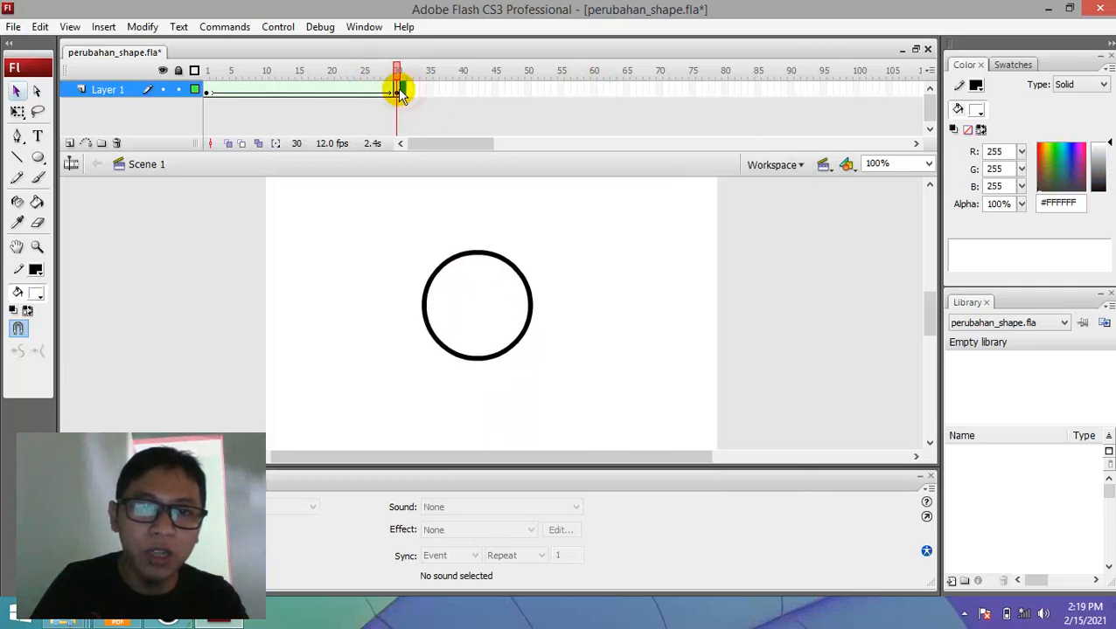
{"action": "mouse_move", "coordinate": [210, 70]}
{"action": "left_mouse_down"}
{"action": "mouse_move", "coordinate": [398, 82]}
{"action": "mouse_move", "coordinate": [220, 85]}
{"action": "mouse_move", "coordinate": [207, 75]}
{"action": "mouse_move", "coordinate": [406, 95]}
{"action": "left_mouse_up"}
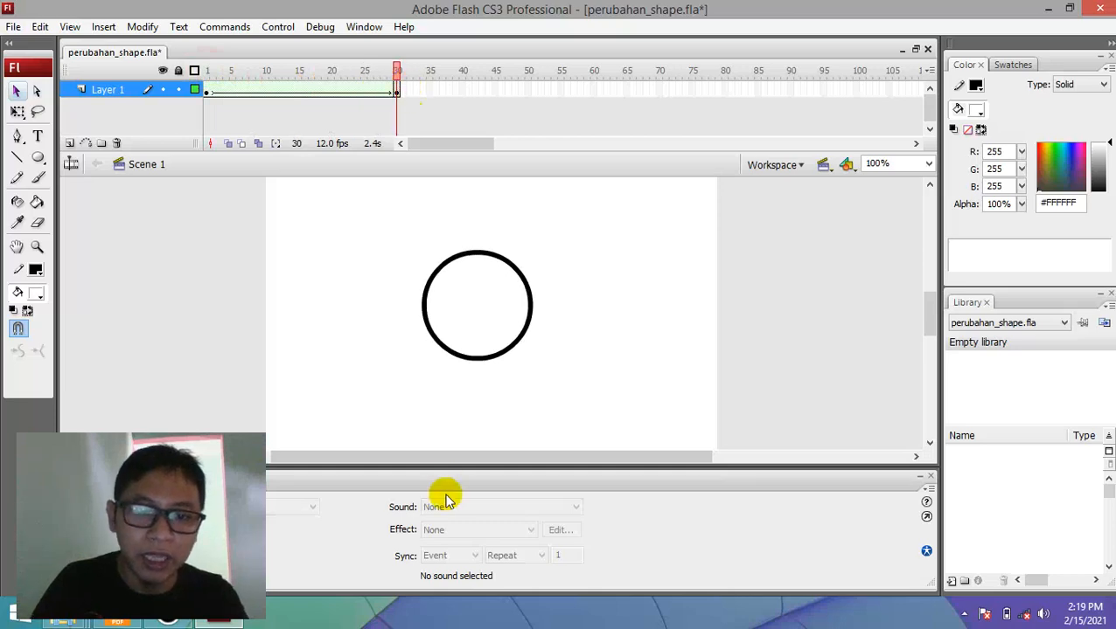
{"action": "left_click", "coordinate": [324, 229]}
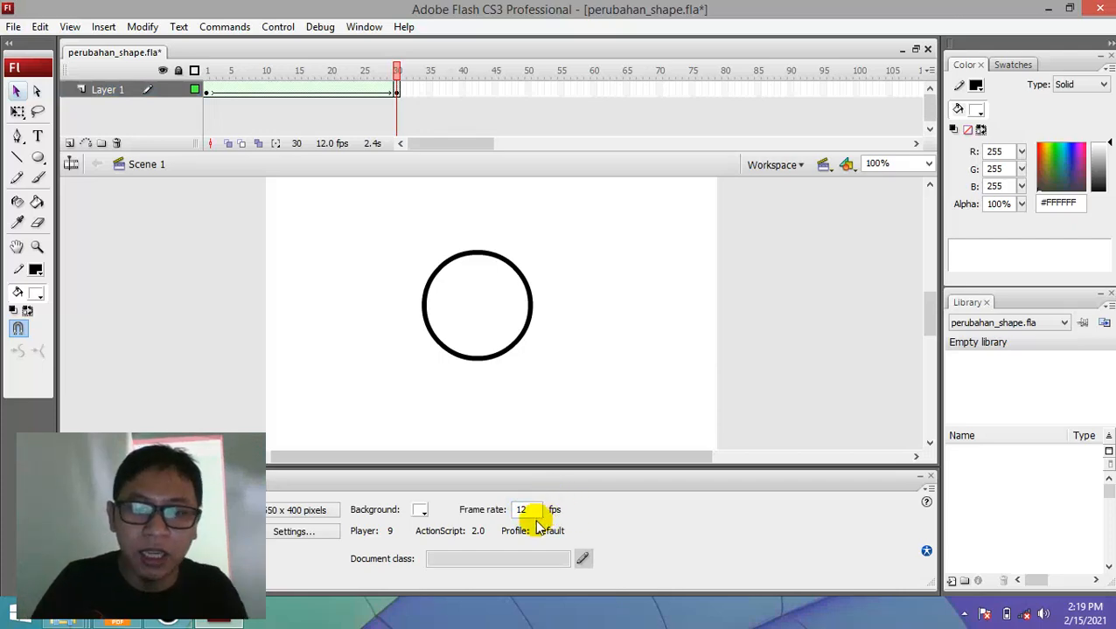
{"action": "left_click", "coordinate": [534, 513]}
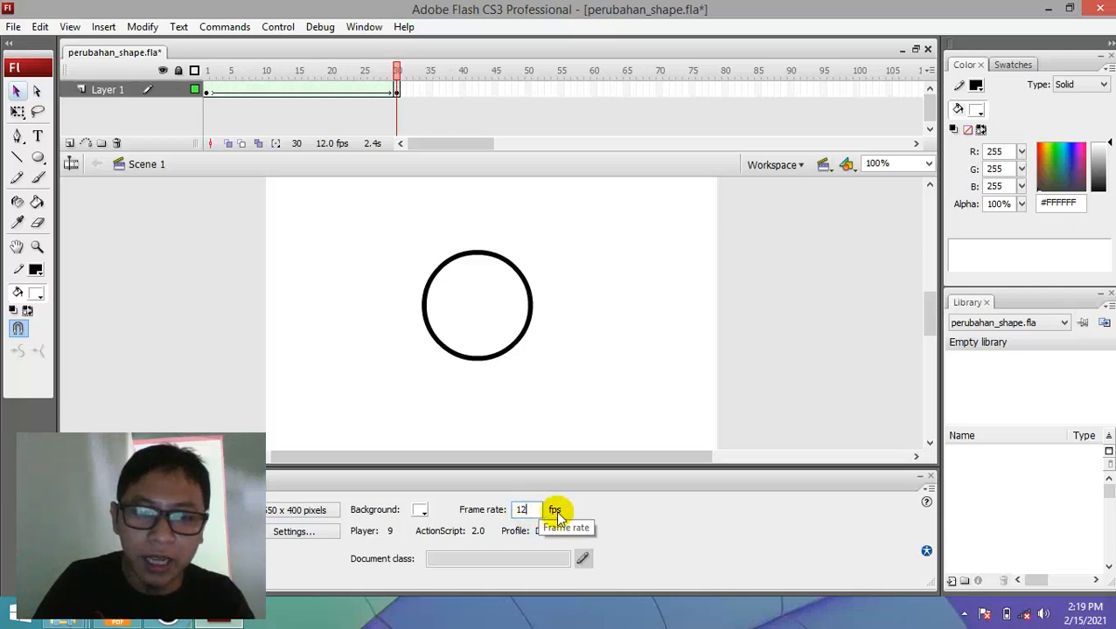
{"action": "double_click", "coordinate": [527, 509]}
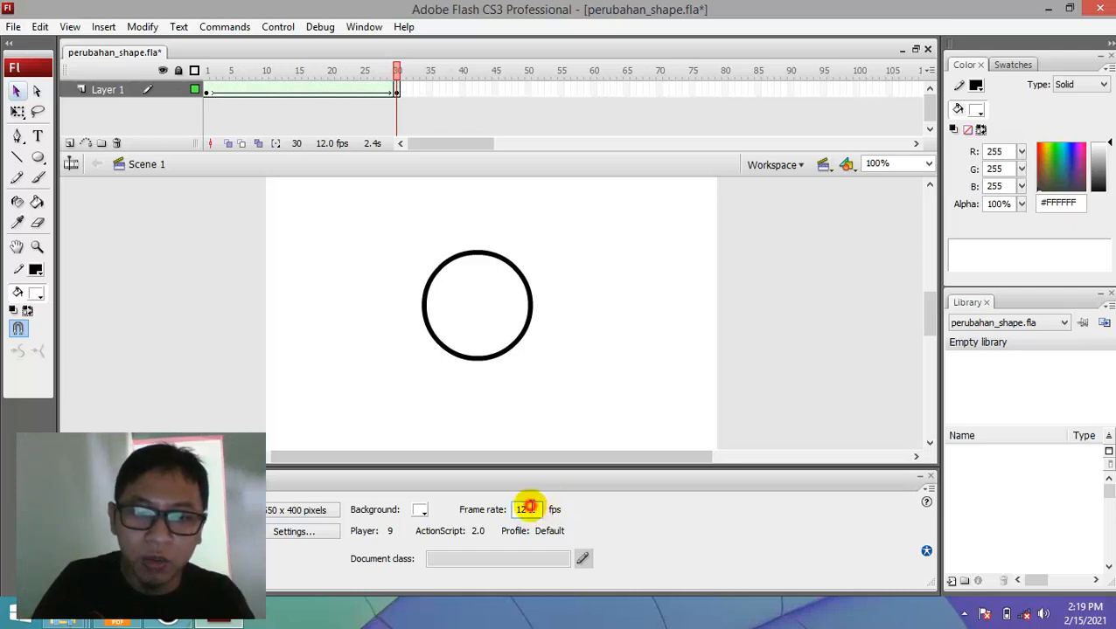
{"action": "left_click_drag", "start_coordinate": [208, 94], "coordinate": [279, 87]}
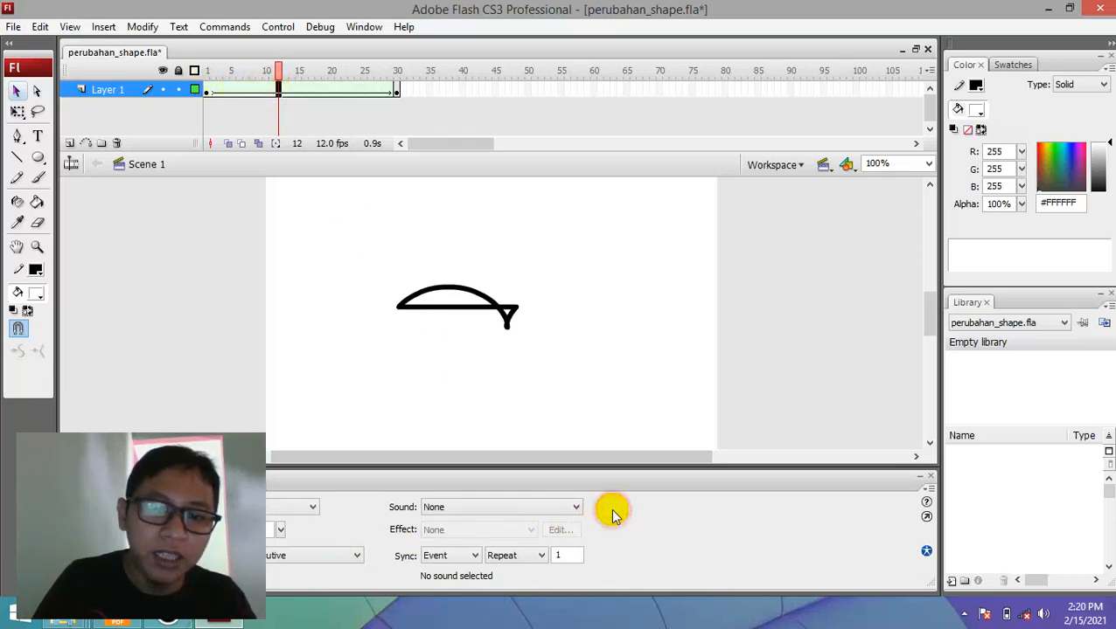
{"action": "left_click", "coordinate": [651, 387]}
{"action": "double_click", "coordinate": [515, 511]}
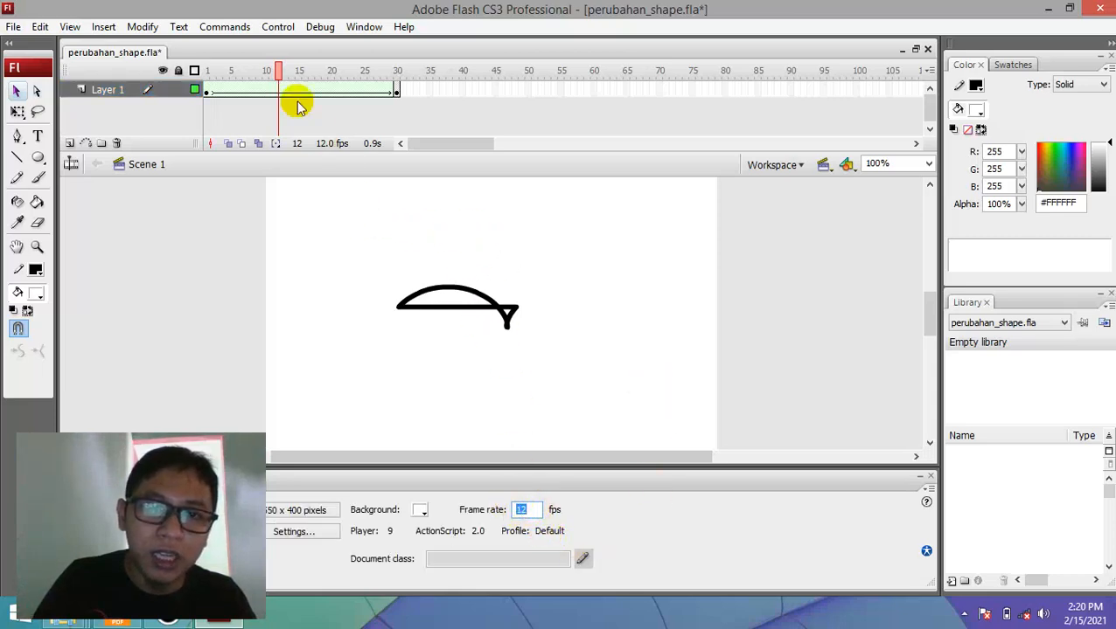
Review the start and end keyframes, scrub the tween from frame 1 to frame 30, and examine the frame rate setting again
{"action": "mouse_move", "coordinate": [208, 77]}
{"action": "left_mouse_down"}
{"action": "mouse_move", "coordinate": [237, 72]}
{"action": "mouse_move", "coordinate": [398, 106]}
{"action": "mouse_move", "coordinate": [197, 122]}
{"action": "mouse_move", "coordinate": [289, 115]}
{"action": "mouse_move", "coordinate": [200, 88]}
{"action": "left_mouse_up"}
{"action": "left_click", "coordinate": [397, 92]}
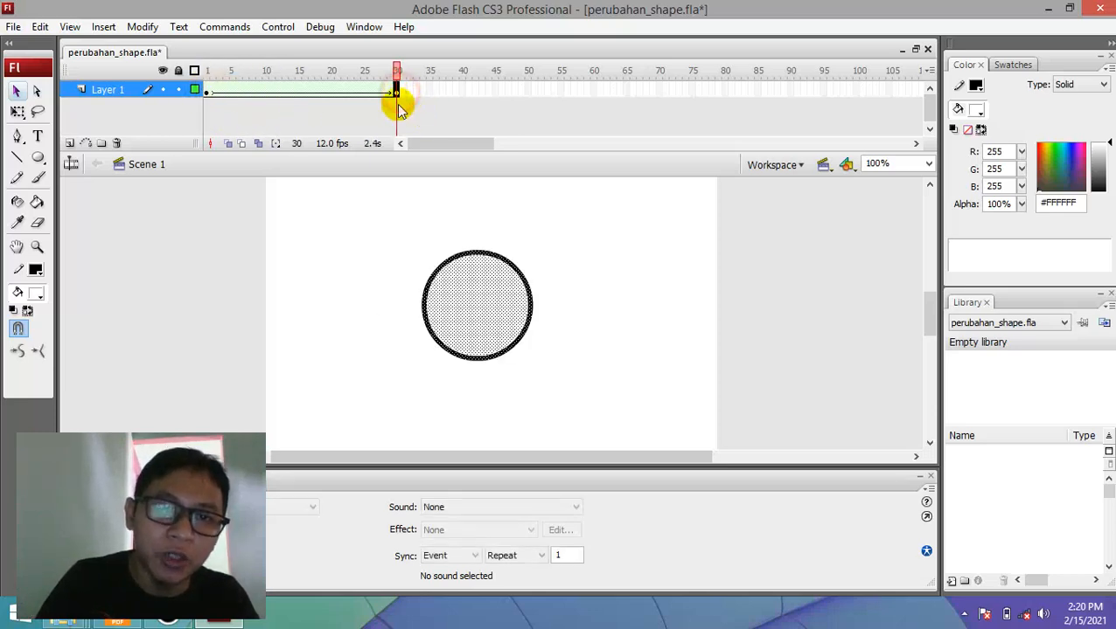
{"action": "mouse_move", "coordinate": [395, 94]}
{"action": "left_mouse_down"}
{"action": "mouse_move", "coordinate": [232, 95]}
{"action": "mouse_move", "coordinate": [212, 74]}
{"action": "mouse_move", "coordinate": [234, 81]}
{"action": "mouse_move", "coordinate": [200, 70]}
{"action": "mouse_move", "coordinate": [418, 94]}
{"action": "mouse_move", "coordinate": [405, 98]}
{"action": "left_mouse_up"}
{"action": "left_click", "coordinate": [232, 91]}
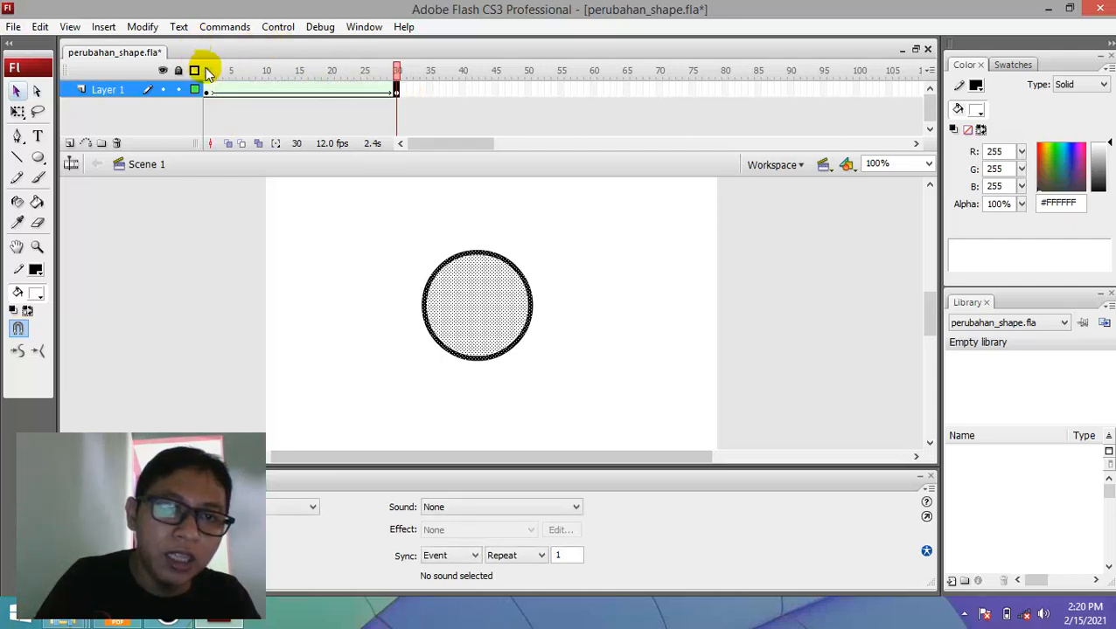
{"action": "left_click_drag", "start_coordinate": [201, 70], "coordinate": [399, 101]}
{"action": "left_click", "coordinate": [493, 374]}
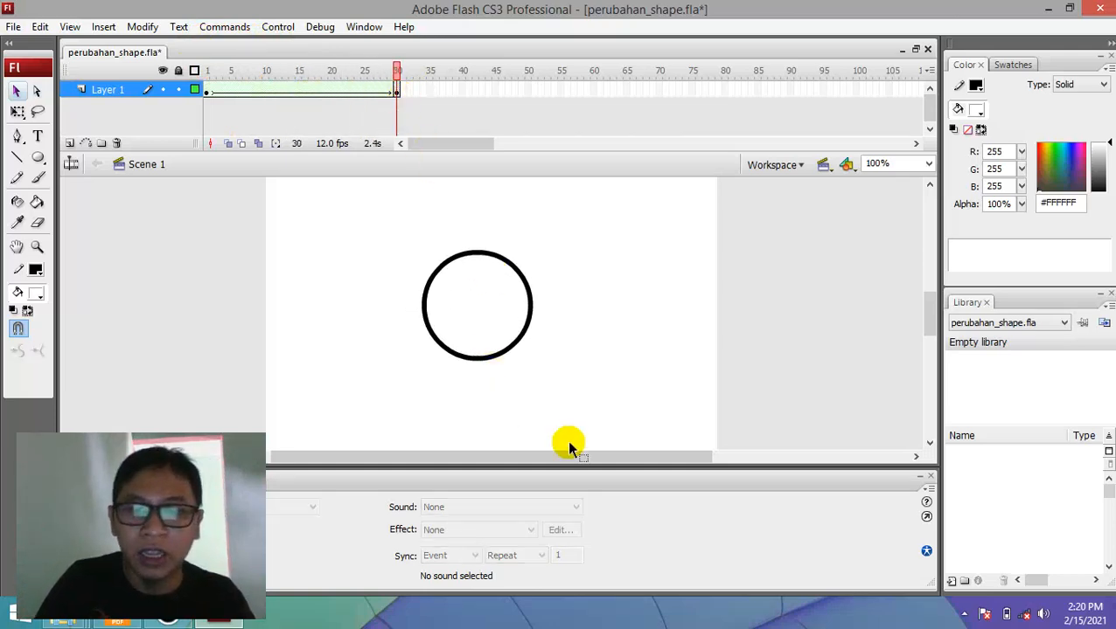
{"action": "left_click", "coordinate": [660, 362]}
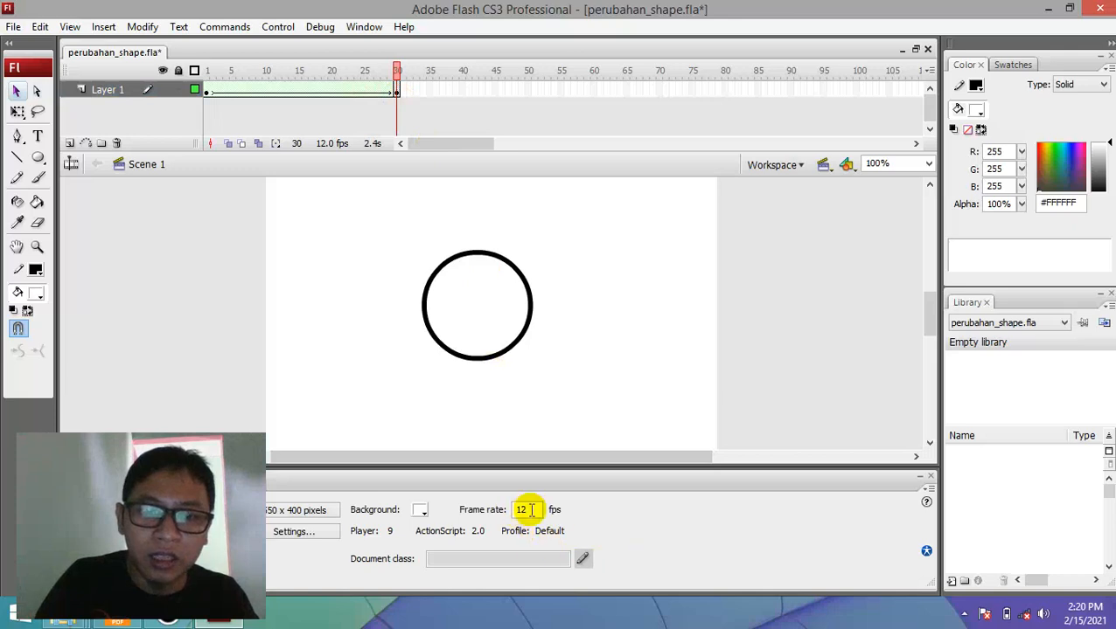
{"action": "double_click", "coordinate": [531, 510]}
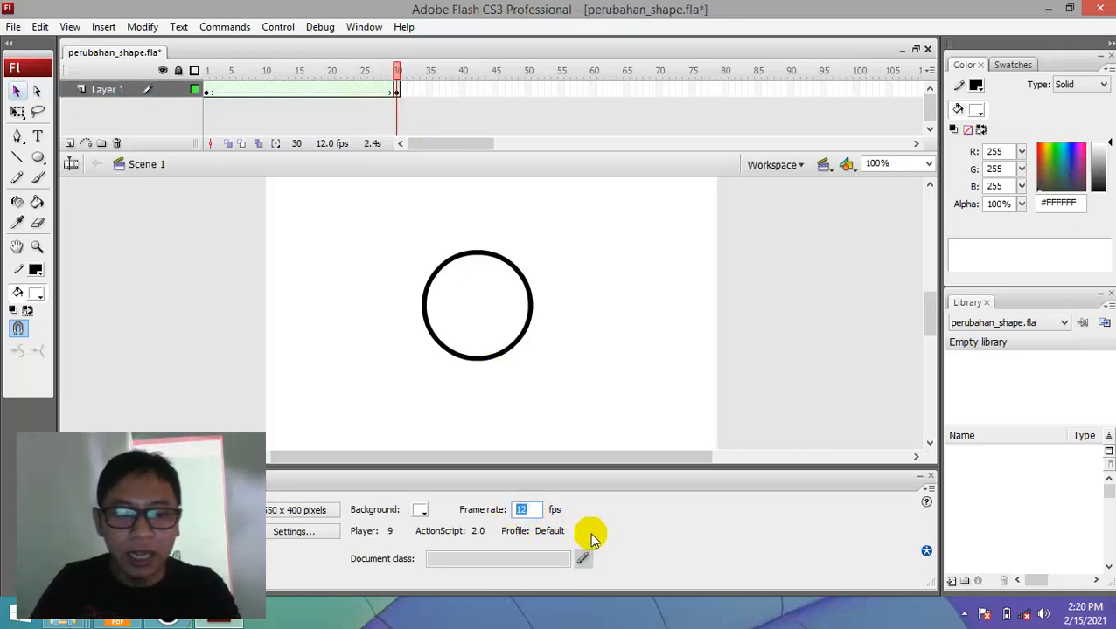
{"action": "left_click", "coordinate": [537, 509]}
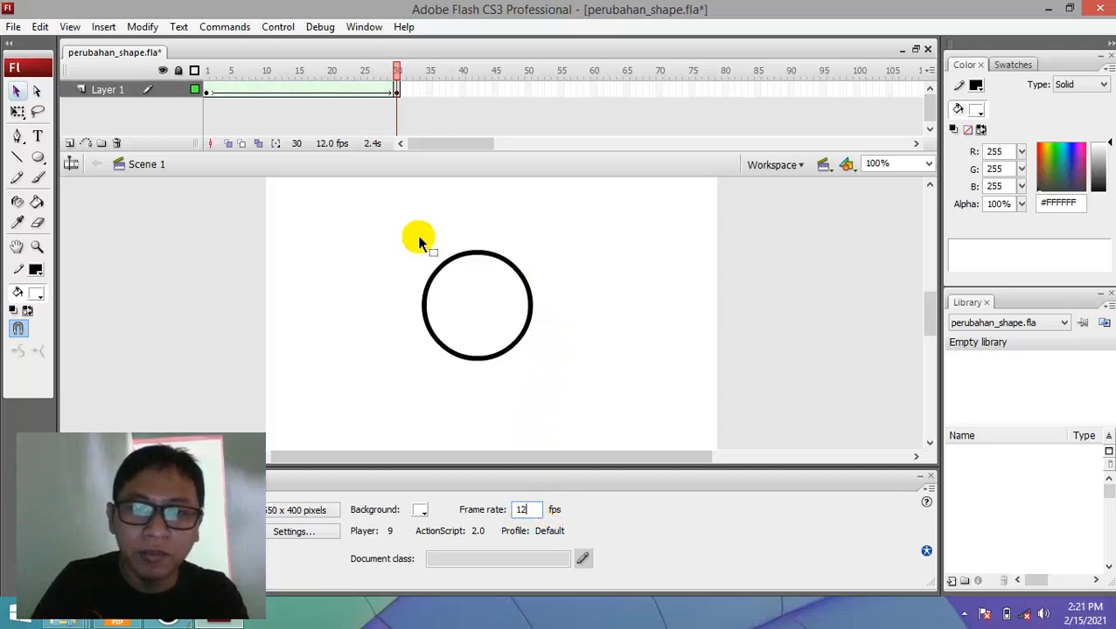
{"action": "left_click", "coordinate": [528, 510]}
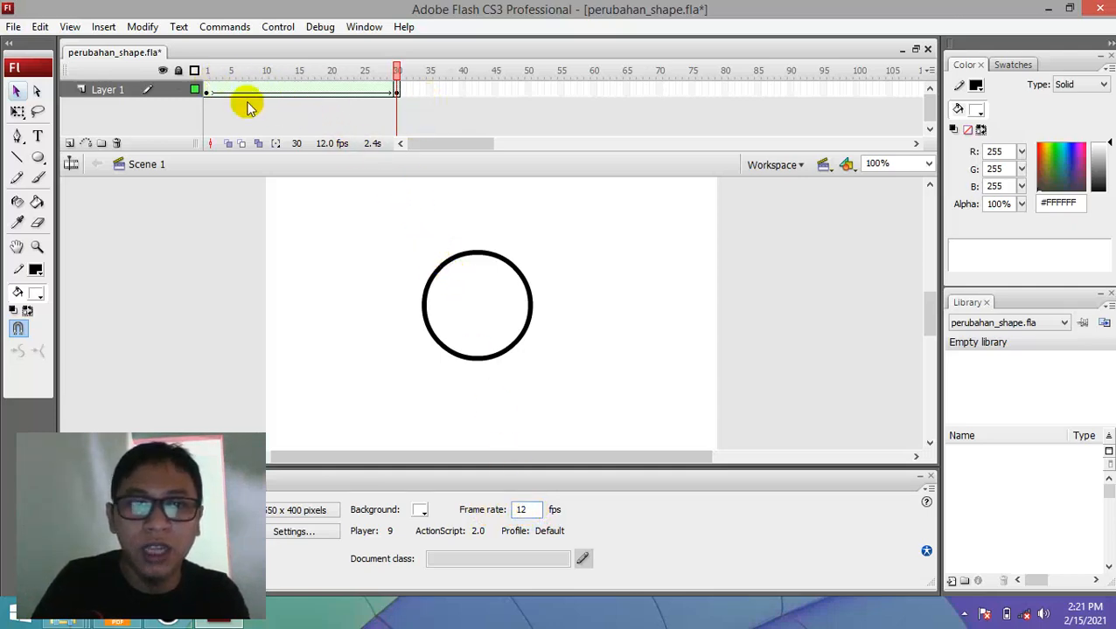
Return the playhead to frame 1 and check the frame rate in the document properties
{"action": "left_click", "coordinate": [210, 74]}
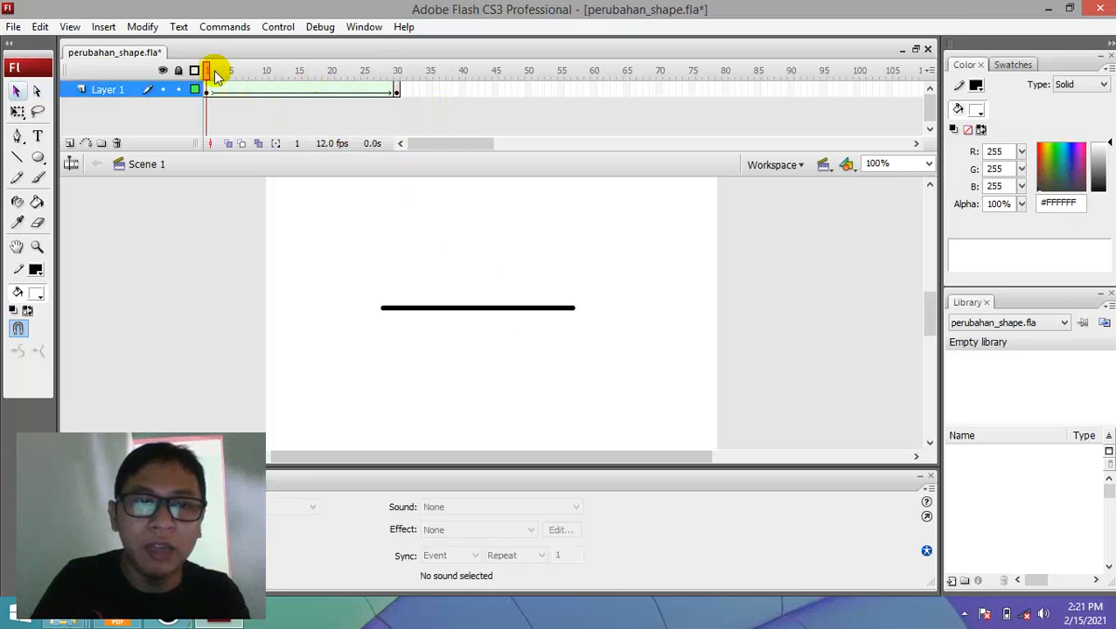
{"action": "mouse_move", "coordinate": [212, 74]}
{"action": "left_mouse_down"}
{"action": "mouse_move", "coordinate": [238, 85]}
{"action": "mouse_move", "coordinate": [194, 82]}
{"action": "left_mouse_up"}
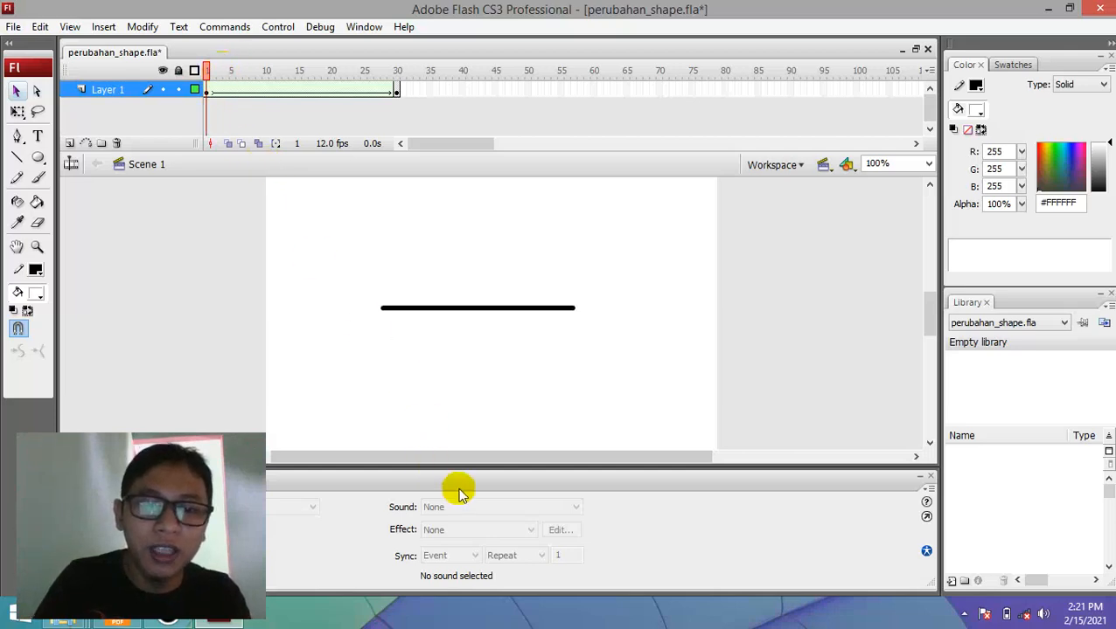
{"action": "left_click", "coordinate": [568, 388]}
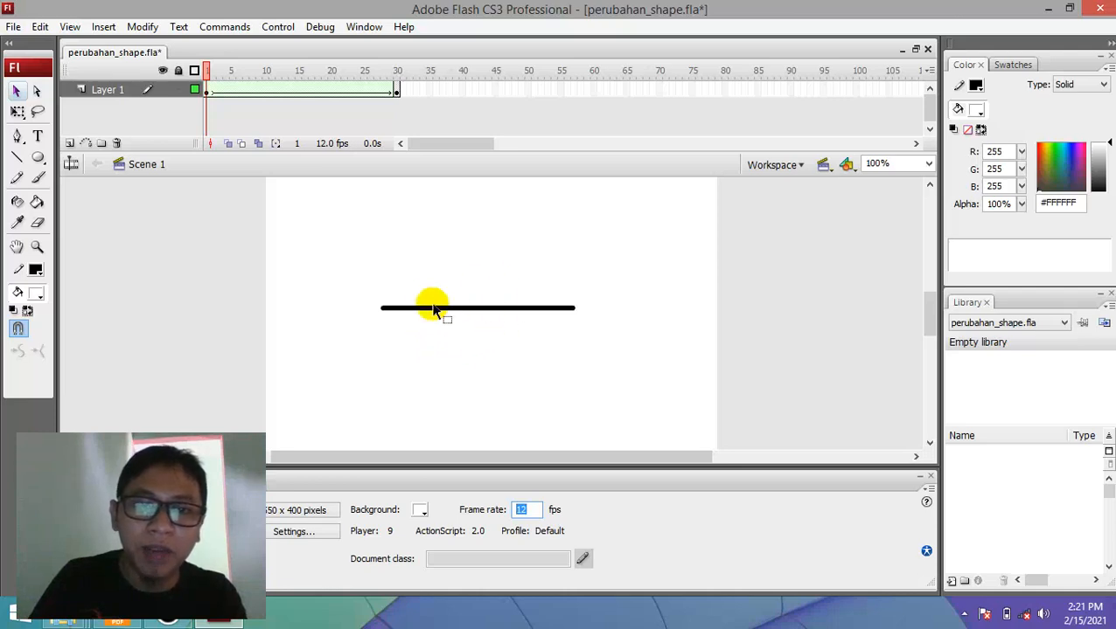
{"action": "left_click", "coordinate": [535, 514]}
{"action": "left_click_drag", "start_coordinate": [536, 510], "coordinate": [508, 505]}
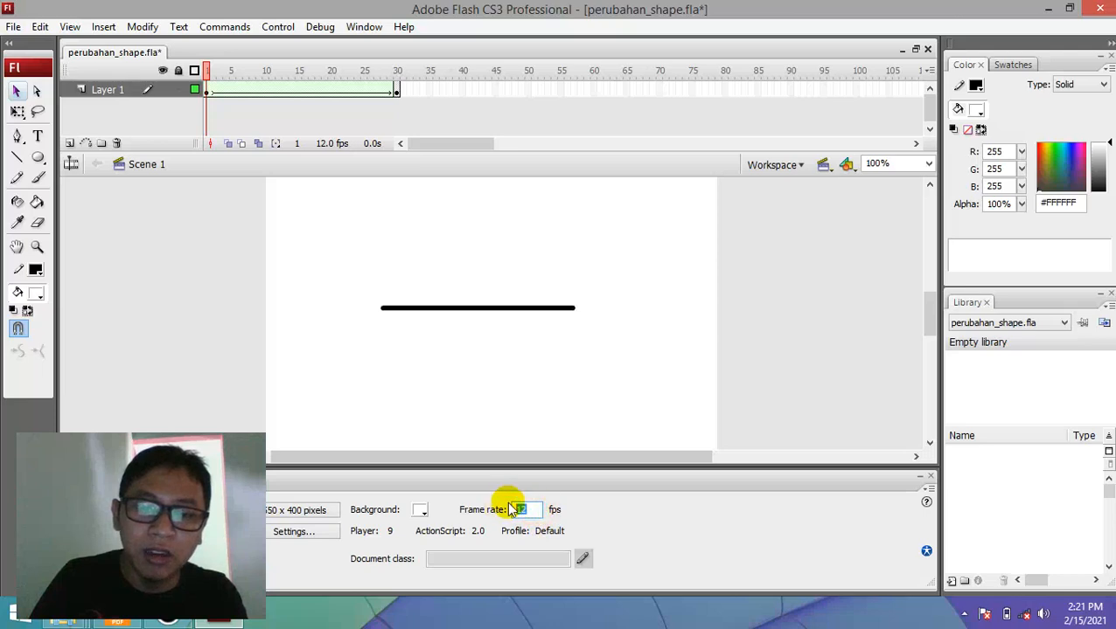
{"action": "double_click", "coordinate": [535, 512]}
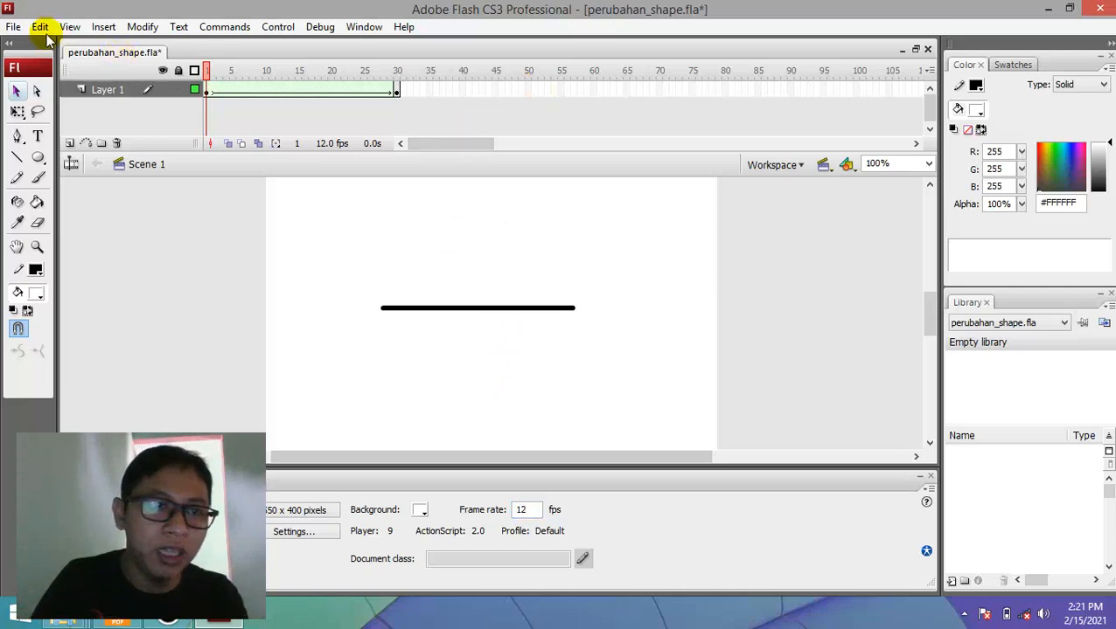
Save the changes to perubahan_shape.fla
{"action": "left_click", "coordinate": [11, 30]}
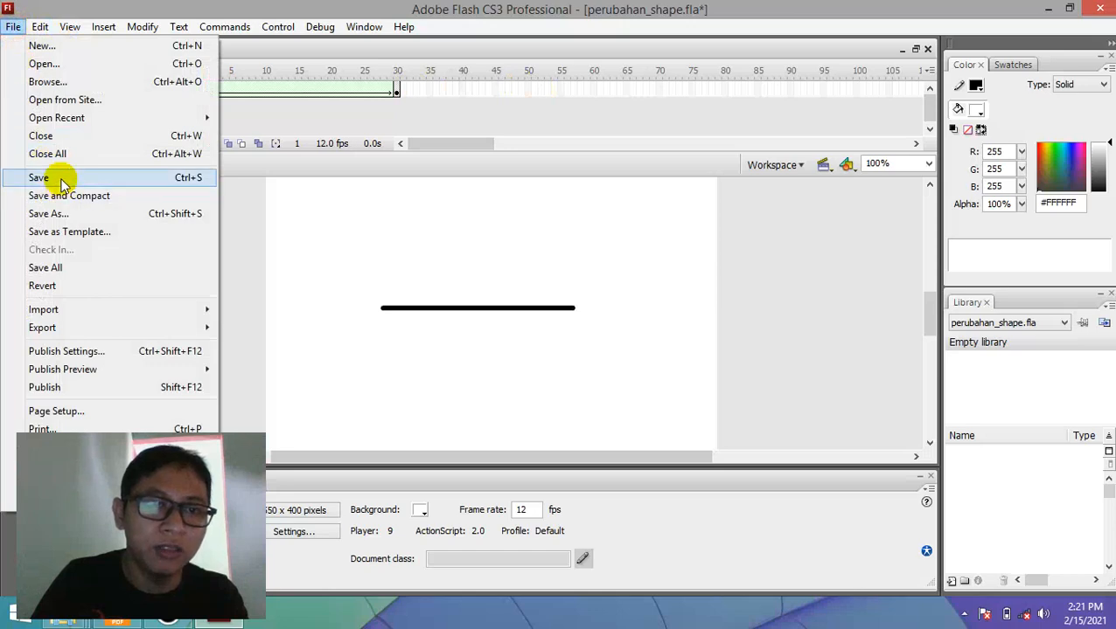
{"action": "left_click", "coordinate": [61, 179]}
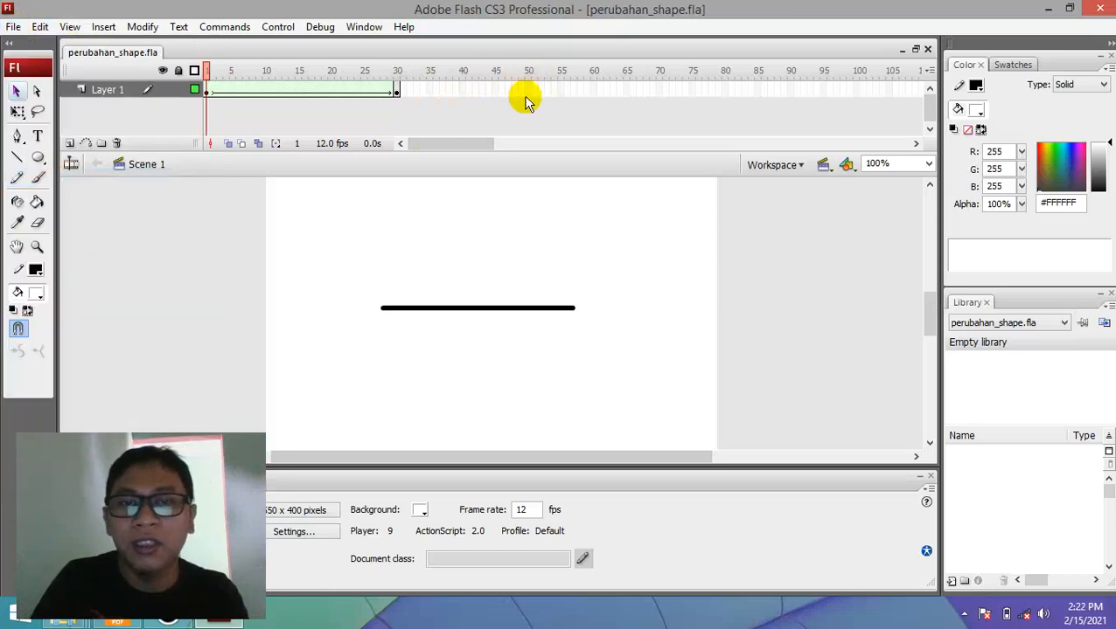
Insert a blank keyframe at frame 60 of Layer 1
{"action": "left_click", "coordinate": [593, 91]}
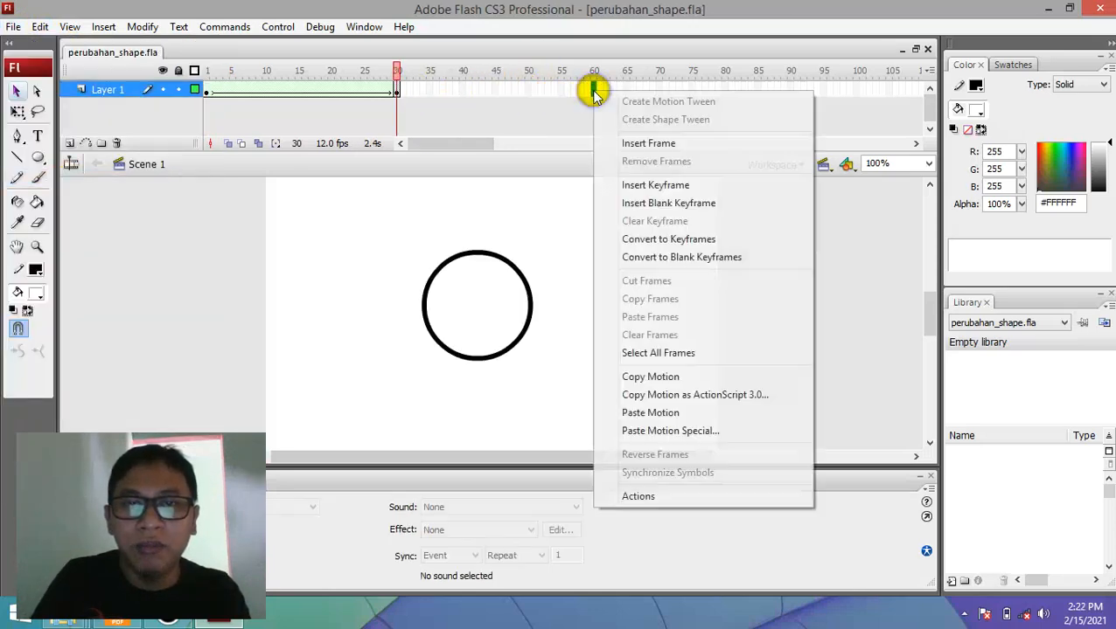
{"action": "right_click", "coordinate": [594, 91]}
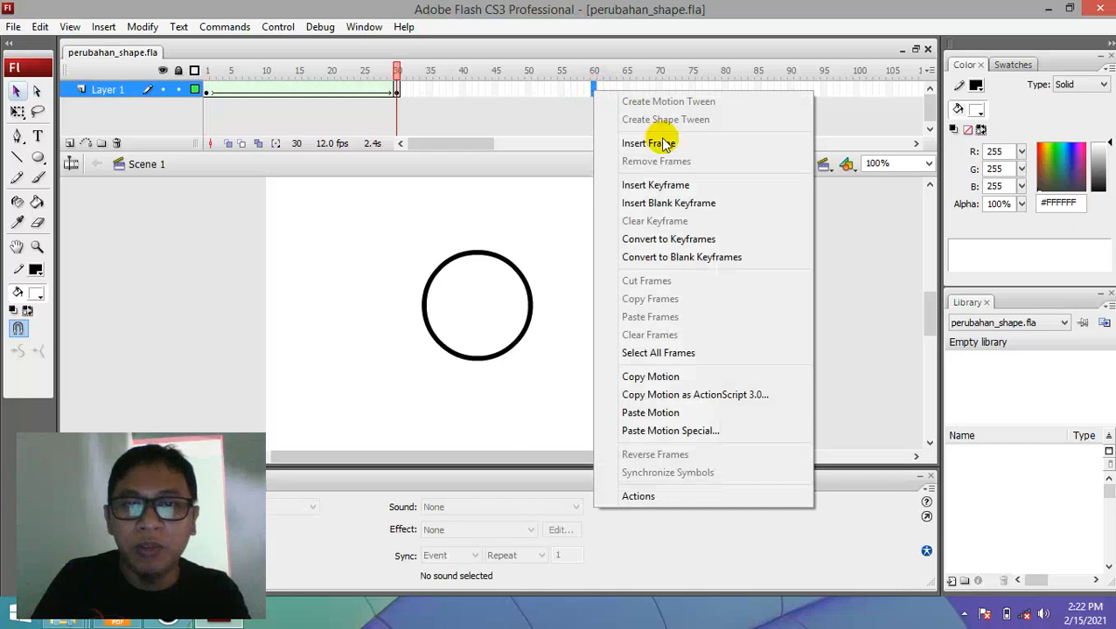
{"action": "left_click", "coordinate": [666, 203]}
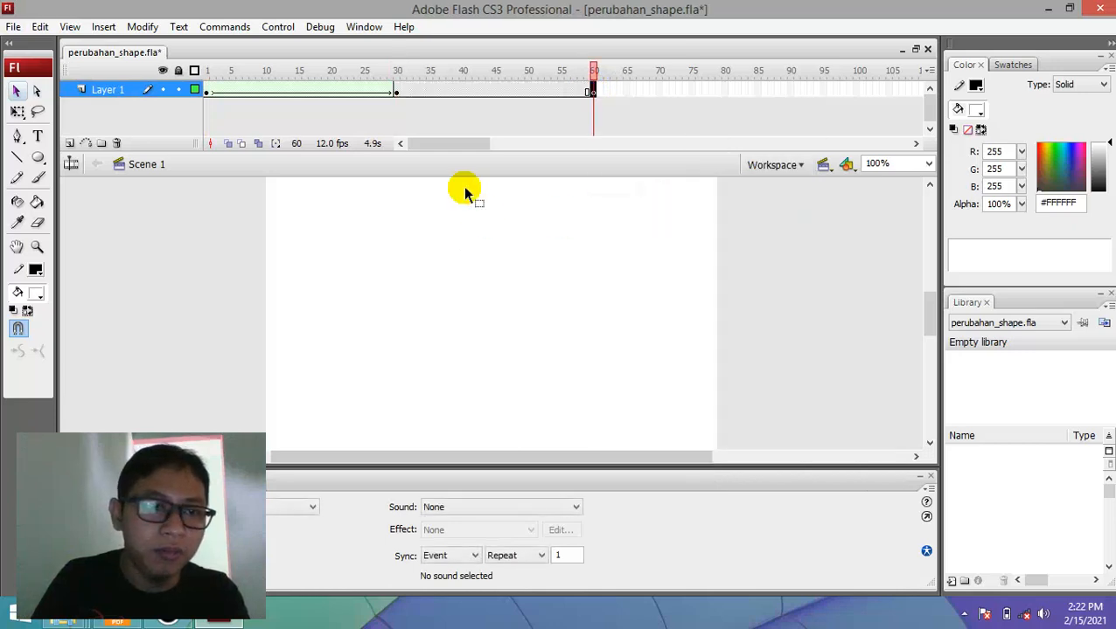
Draw a wide white-filled rectangle with a thick black outline near the middle of the stage at frame 60
{"action": "left_click", "coordinate": [38, 159]}
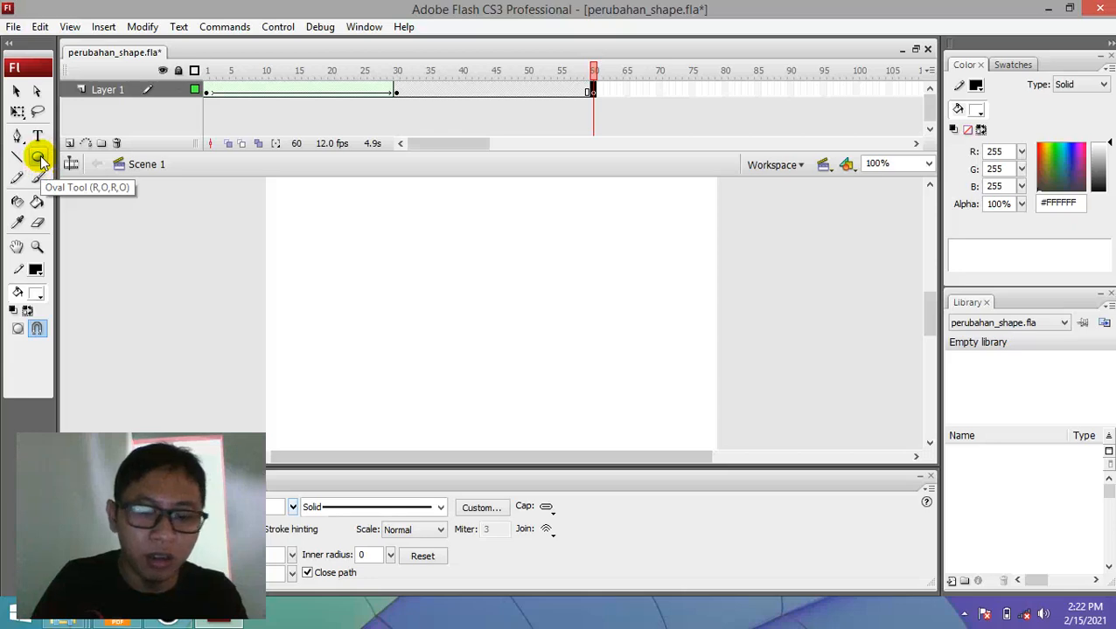
{"action": "key", "text": "r"}
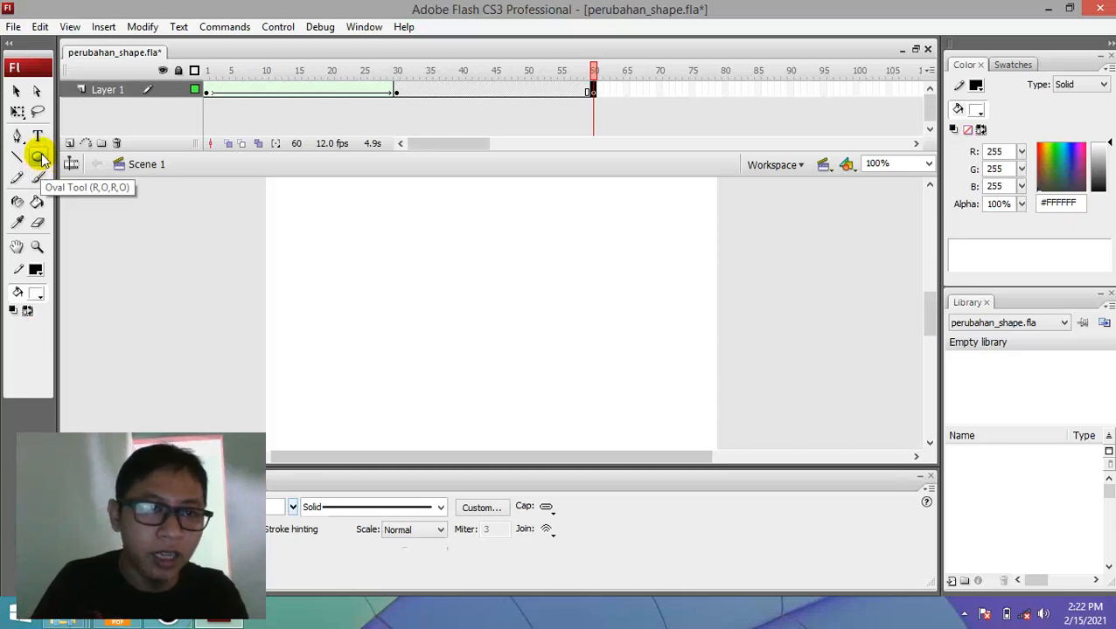
{"action": "key", "text": "r"}
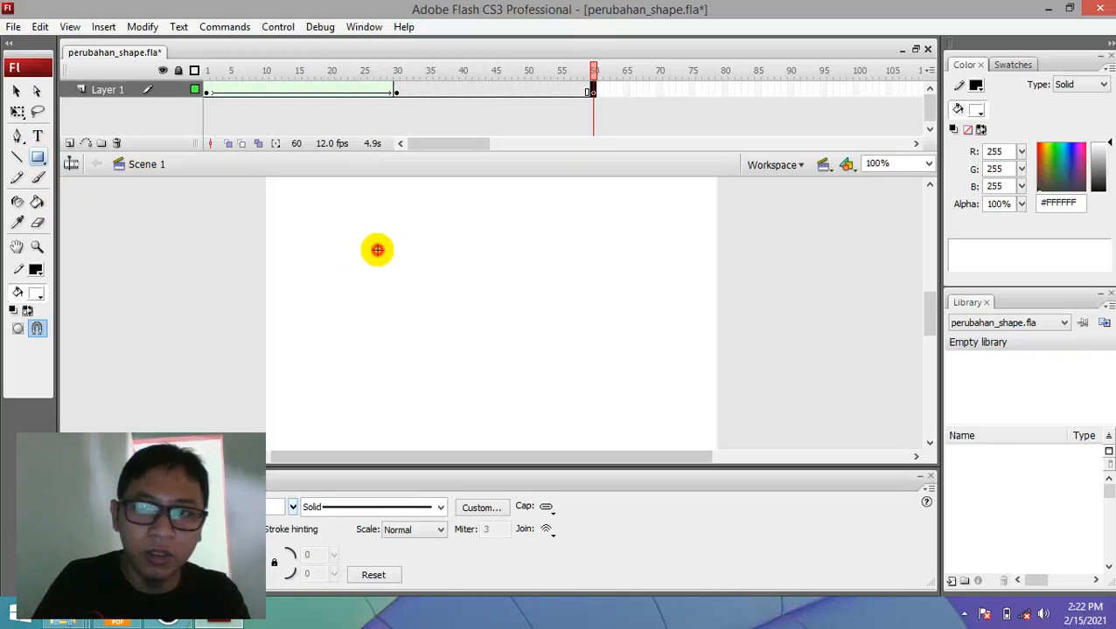
{"action": "left_click_drag", "start_coordinate": [377, 250], "coordinate": [617, 354]}
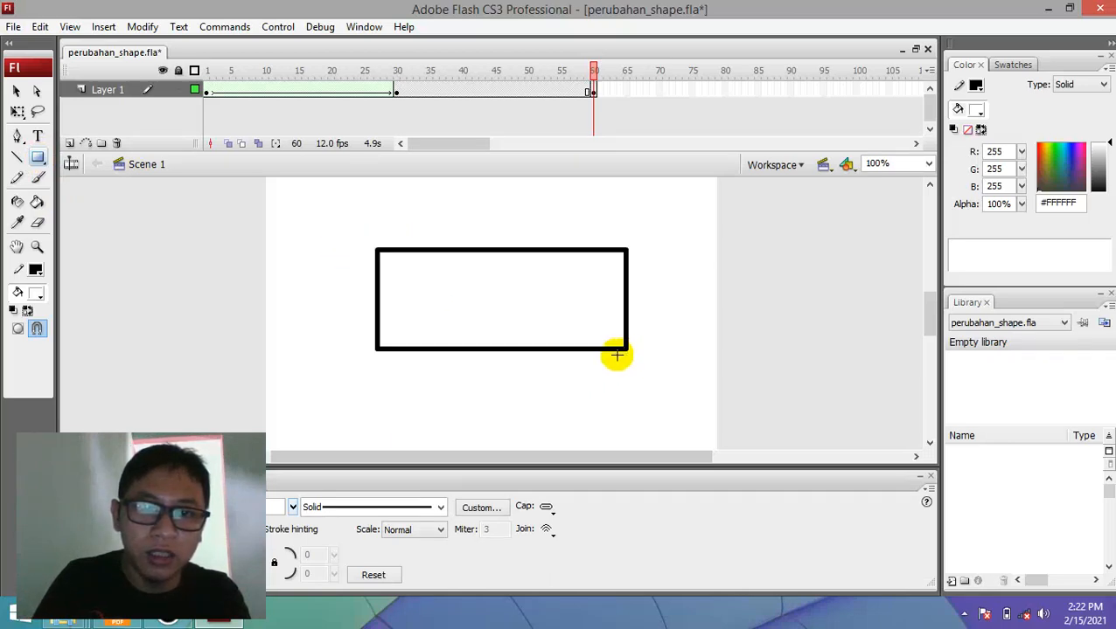
Select the whole rectangle at frame 60 and set its fill color to red (#FF0000)
{"action": "left_click", "coordinate": [16, 90]}
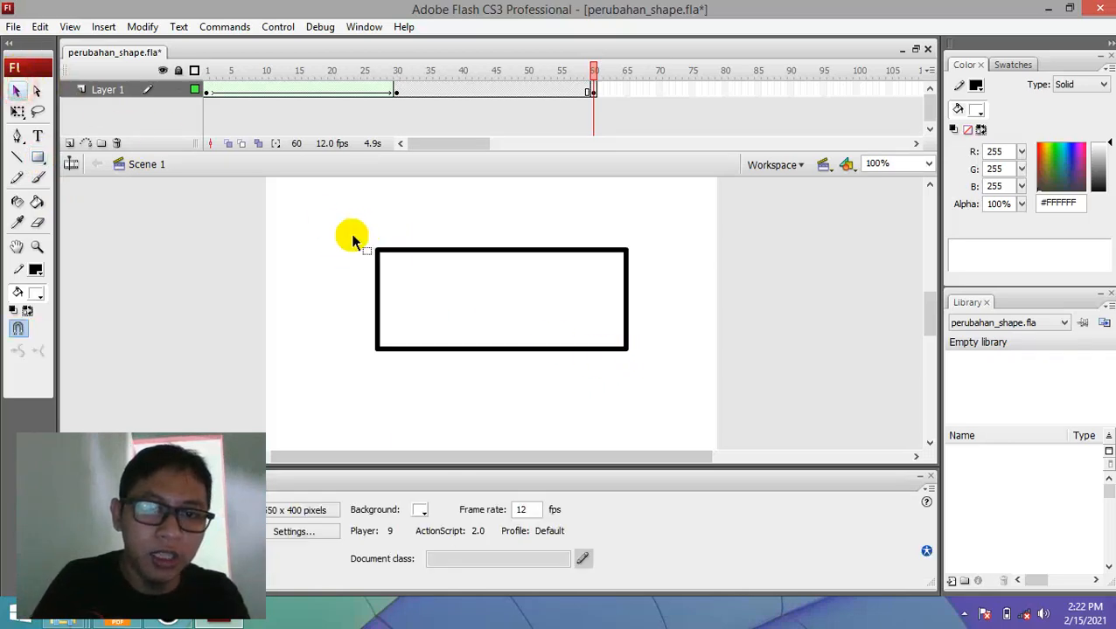
{"action": "left_click_drag", "start_coordinate": [353, 240], "coordinate": [667, 378]}
{"action": "left_click", "coordinate": [977, 109]}
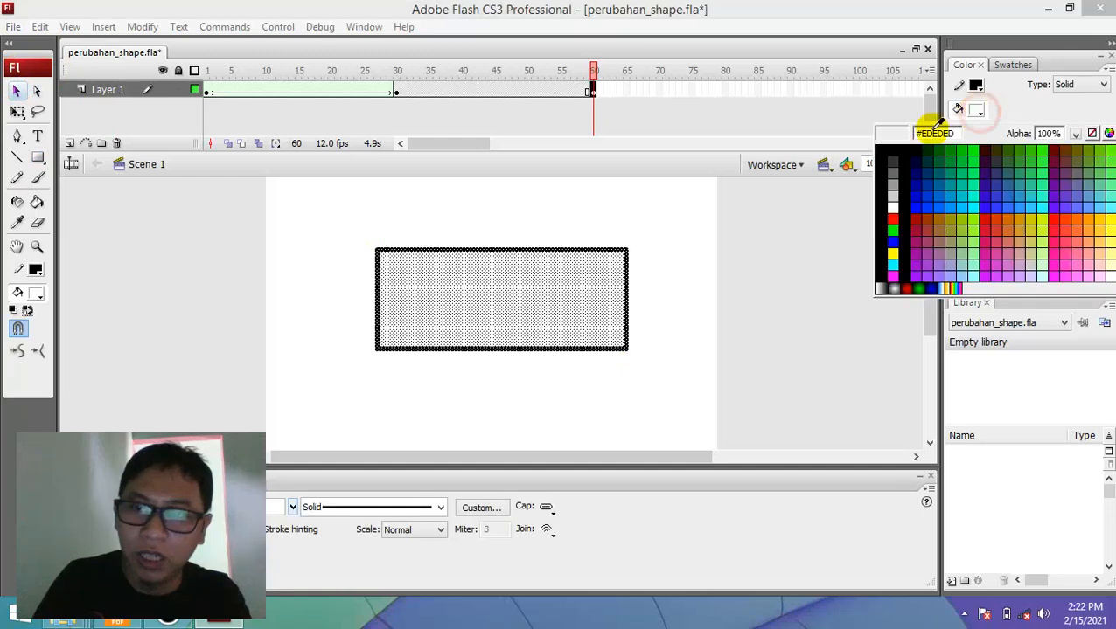
{"action": "left_click", "coordinate": [892, 219]}
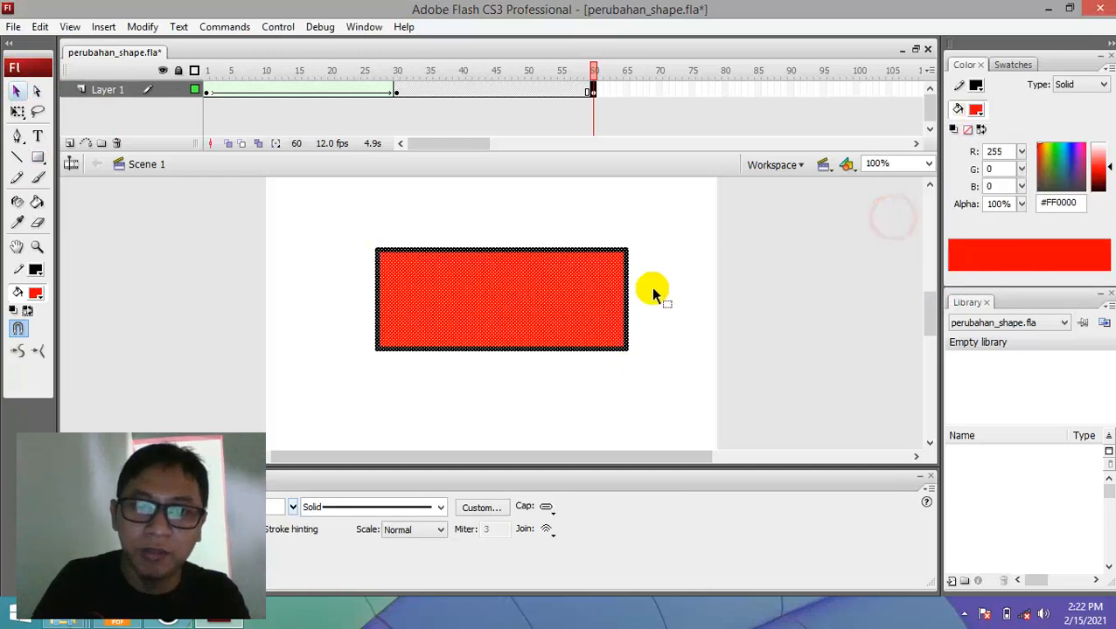
{"action": "left_click", "coordinate": [469, 206]}
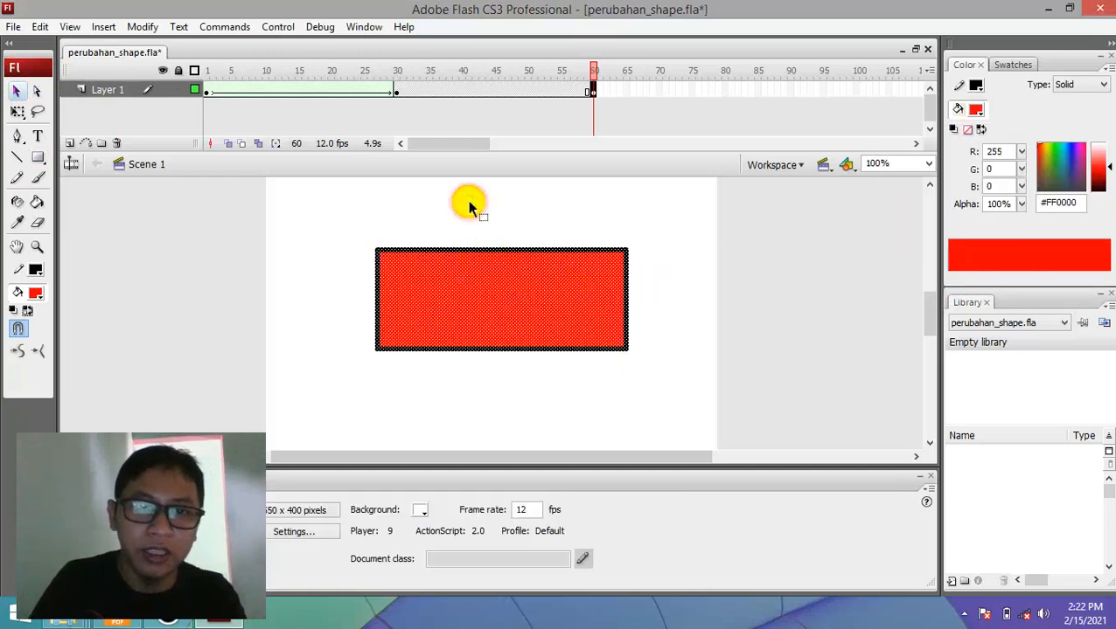
Create a shape tween from the circle at frame 30 to the rectangle at frame 60 and scrub the animation from frame 1
{"action": "left_click", "coordinate": [394, 92]}
{"action": "right_click", "coordinate": [394, 93]}
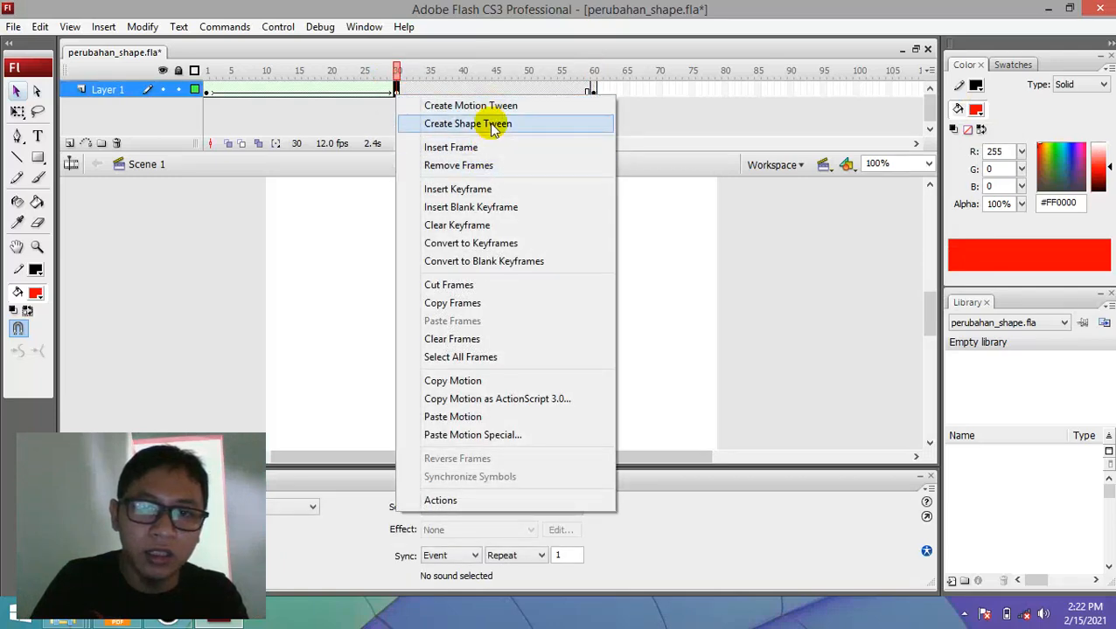
{"action": "left_click", "coordinate": [493, 127]}
{"action": "left_click_drag", "start_coordinate": [207, 74], "coordinate": [597, 214]}
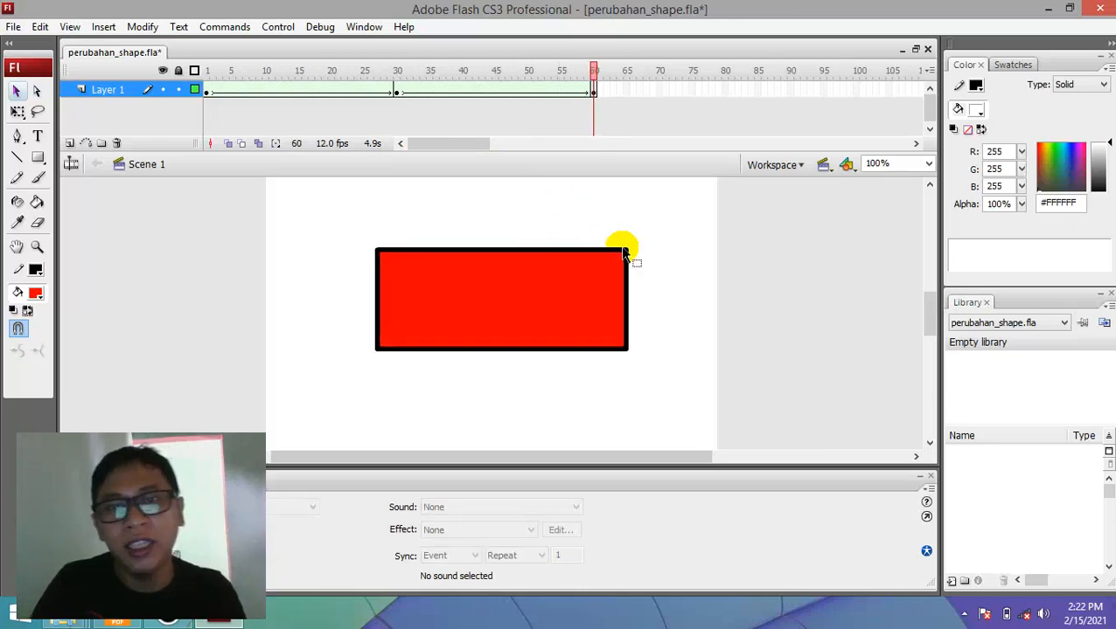
{"action": "left_click", "coordinate": [660, 274]}
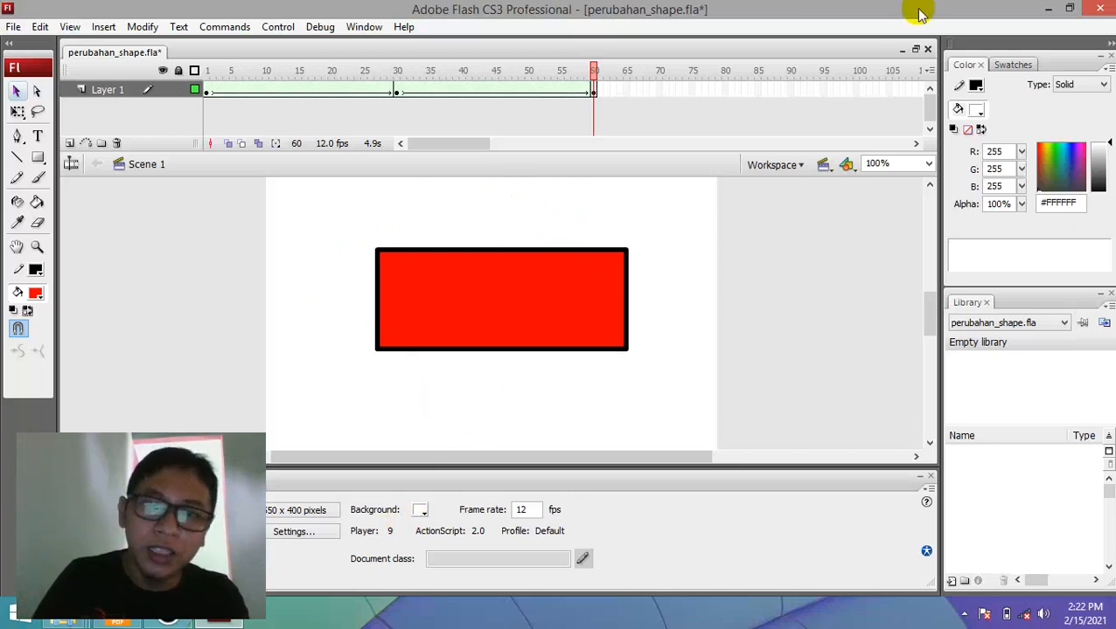
{"action": "right_click", "coordinate": [791, 91]}
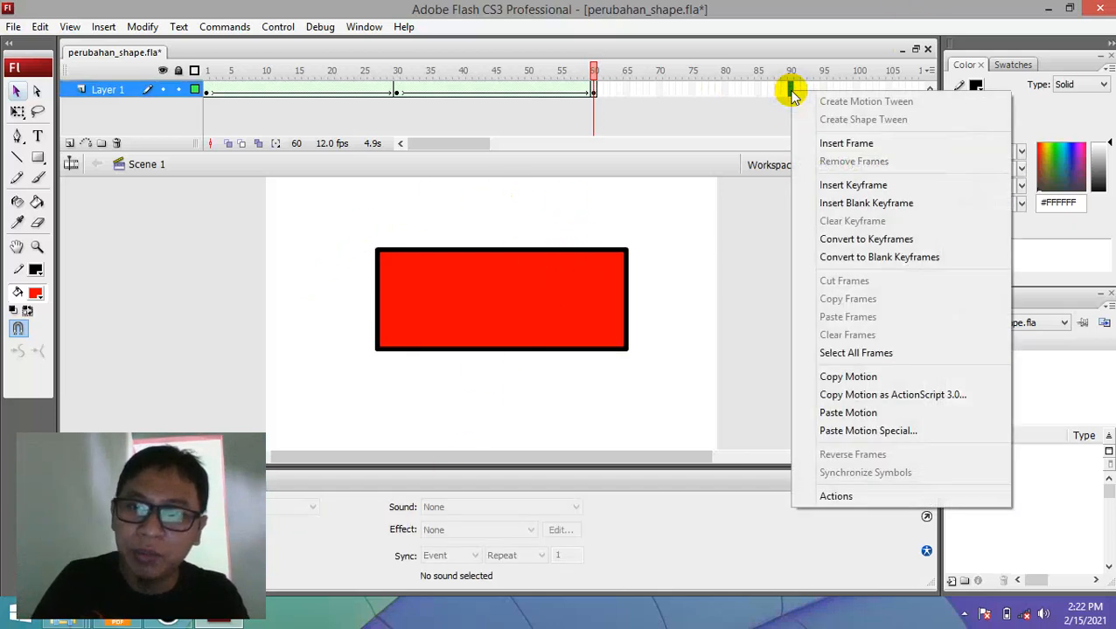
{"action": "left_click", "coordinate": [845, 210]}
{"action": "left_click", "coordinate": [15, 157]}
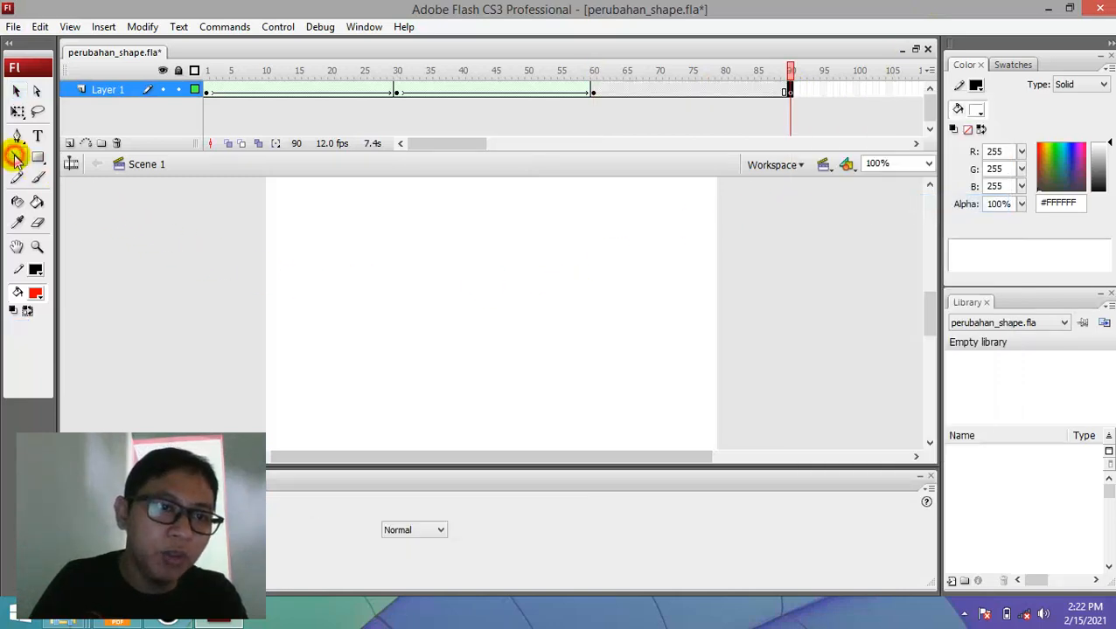
{"action": "left_click_drag", "start_coordinate": [480, 230], "coordinate": [386, 334]}
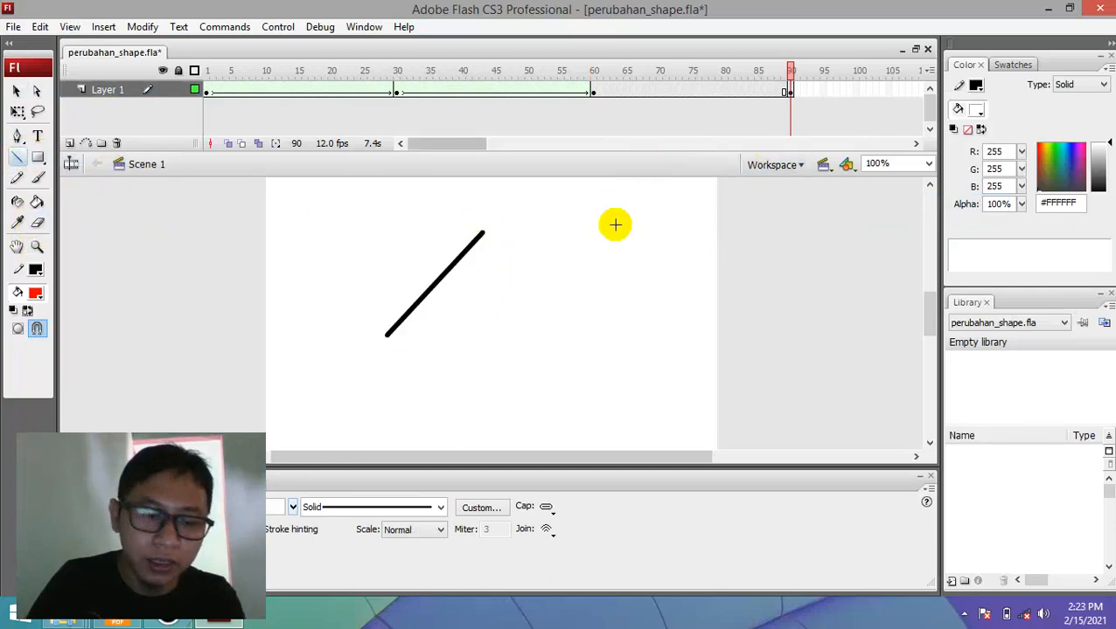
{"action": "key", "text": "ctrl+z"}
{"action": "key", "text": "ctrl+z"}
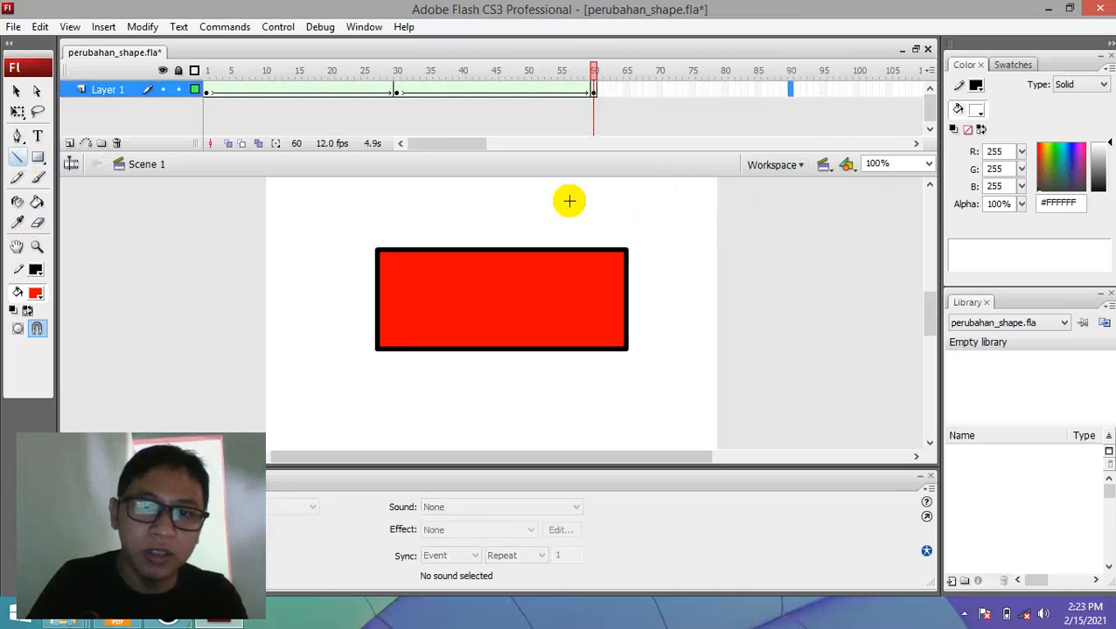
{"action": "left_click", "coordinate": [569, 201]}
{"action": "left_click", "coordinate": [594, 90]}
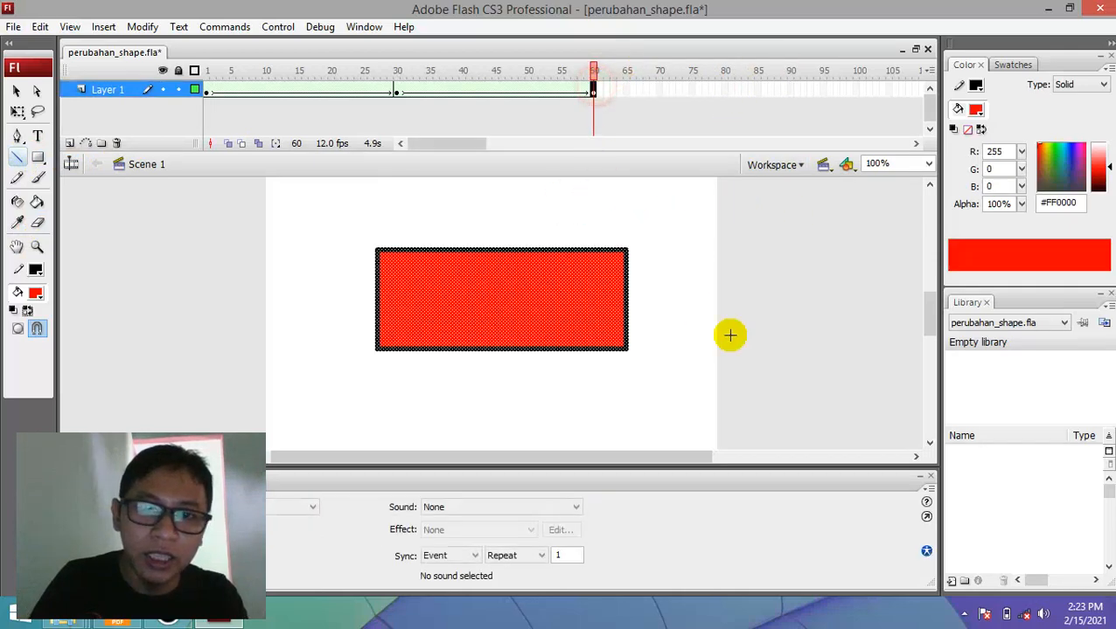
{"action": "left_click", "coordinate": [703, 308]}
{"action": "left_click", "coordinate": [16, 91]}
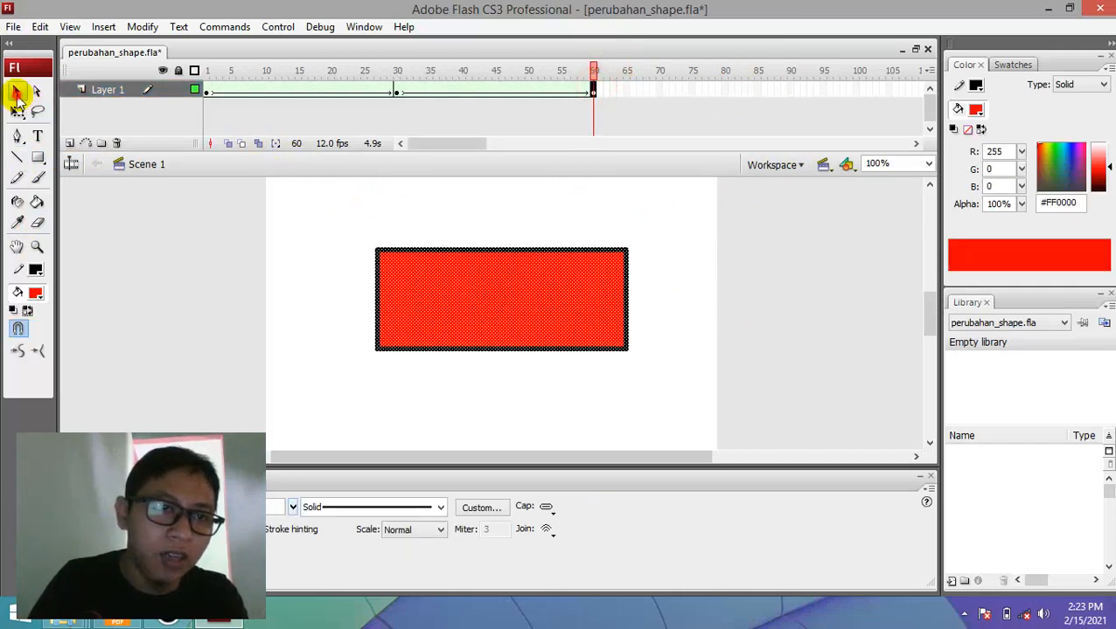
{"action": "left_click", "coordinate": [553, 226]}
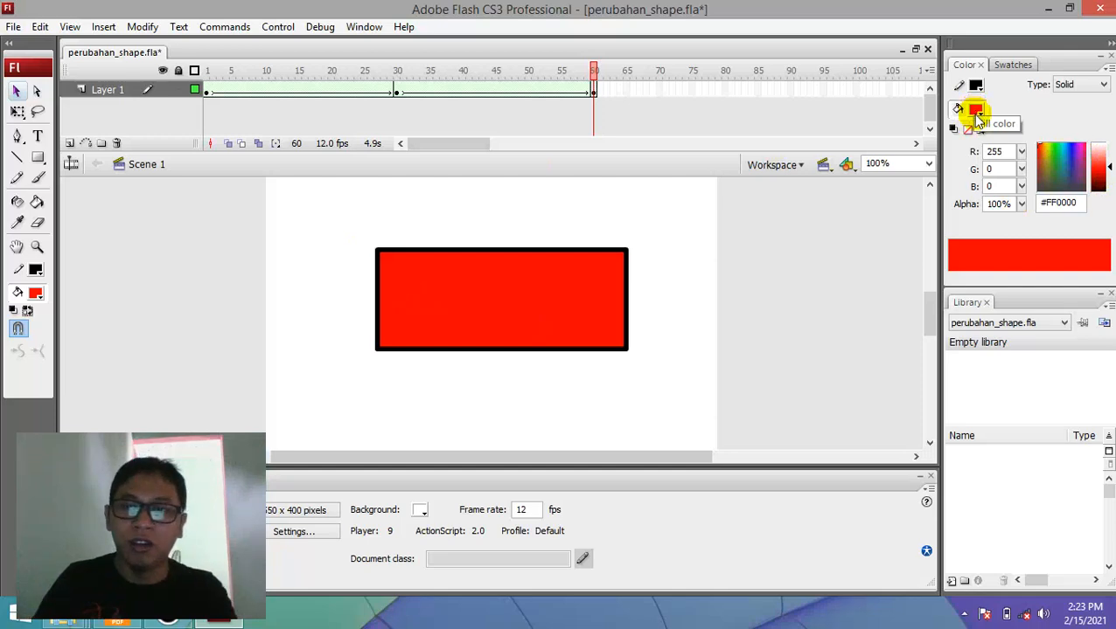
Fill the rectangle at frame 60 with blue (#0000FF) using the Paint Bucket tool
{"action": "left_click", "coordinate": [36, 202]}
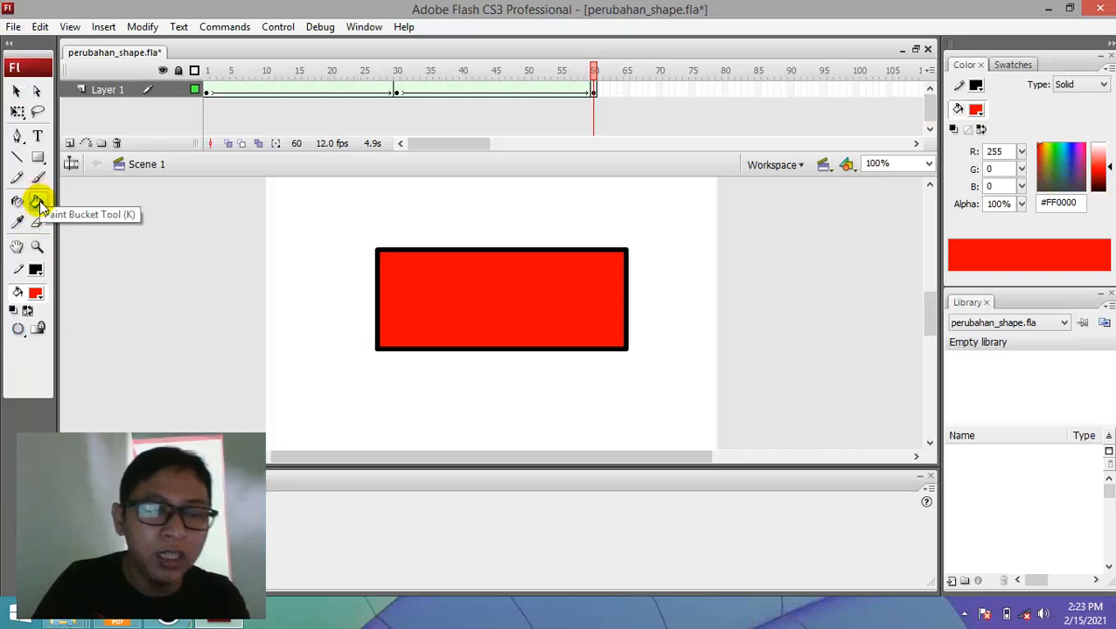
{"action": "left_click", "coordinate": [214, 504]}
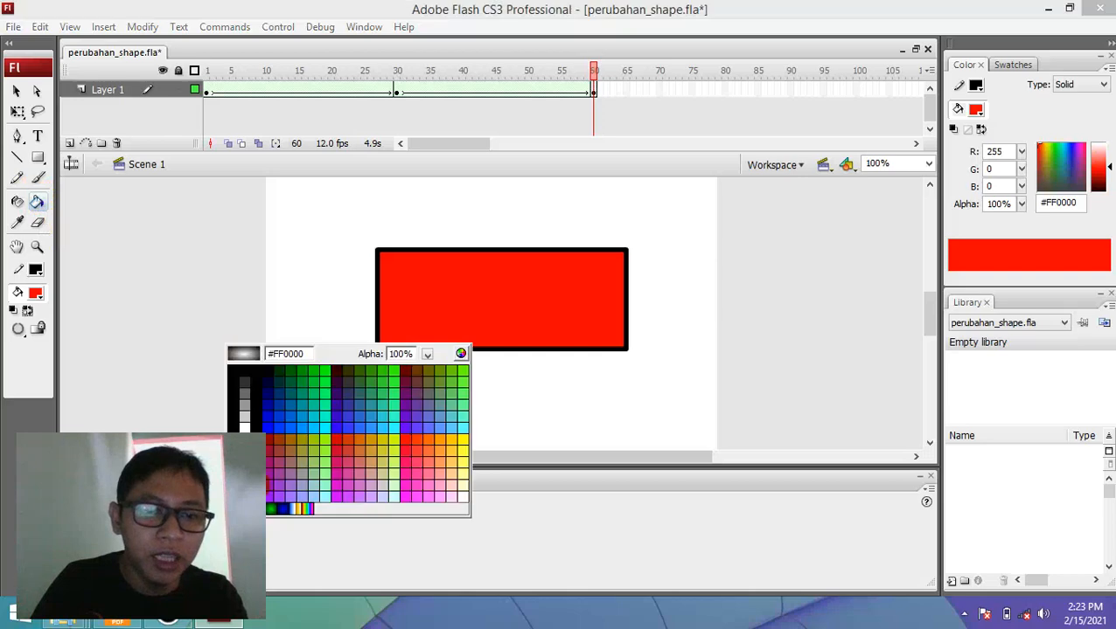
{"action": "left_click", "coordinate": [244, 463]}
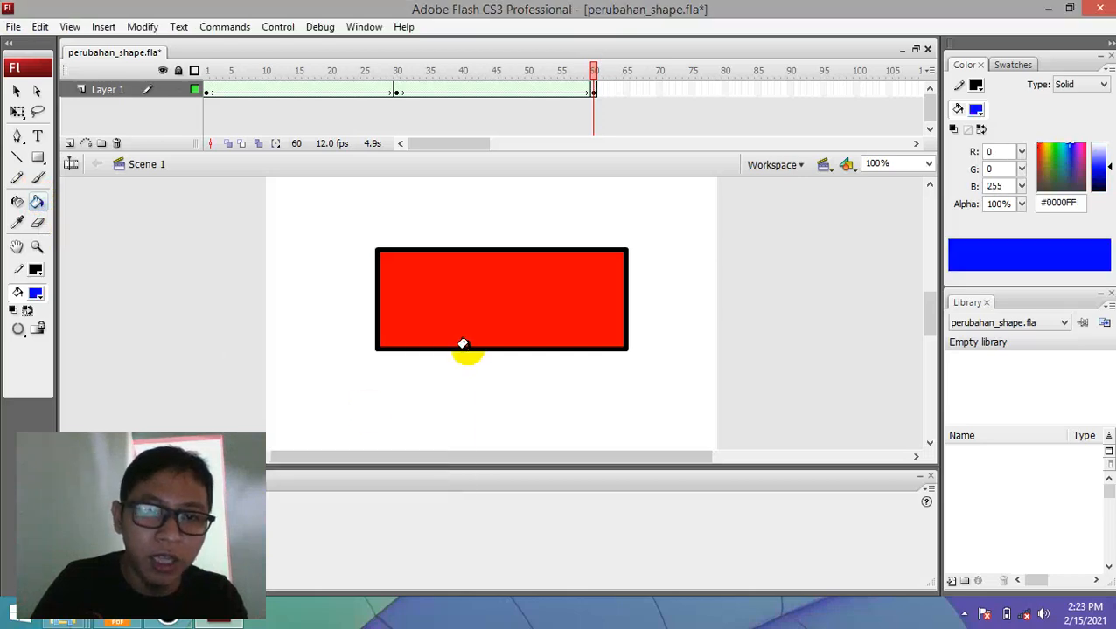
{"action": "left_click", "coordinate": [479, 272]}
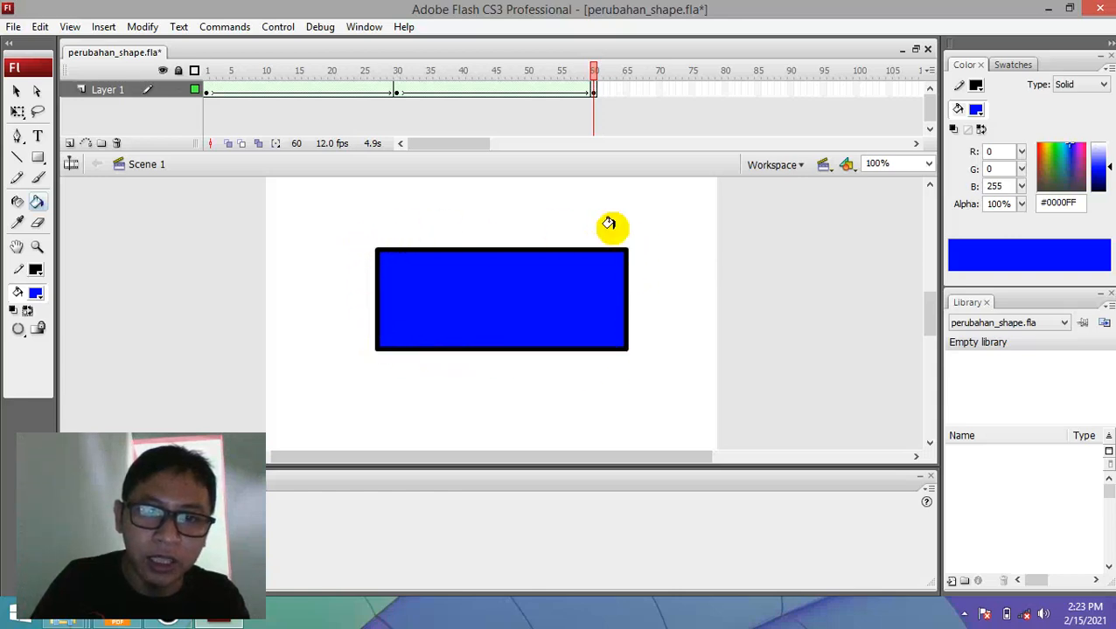
Refill the rectangle at frame 60 with dark purple (#330033)
{"action": "left_click", "coordinate": [35, 294]}
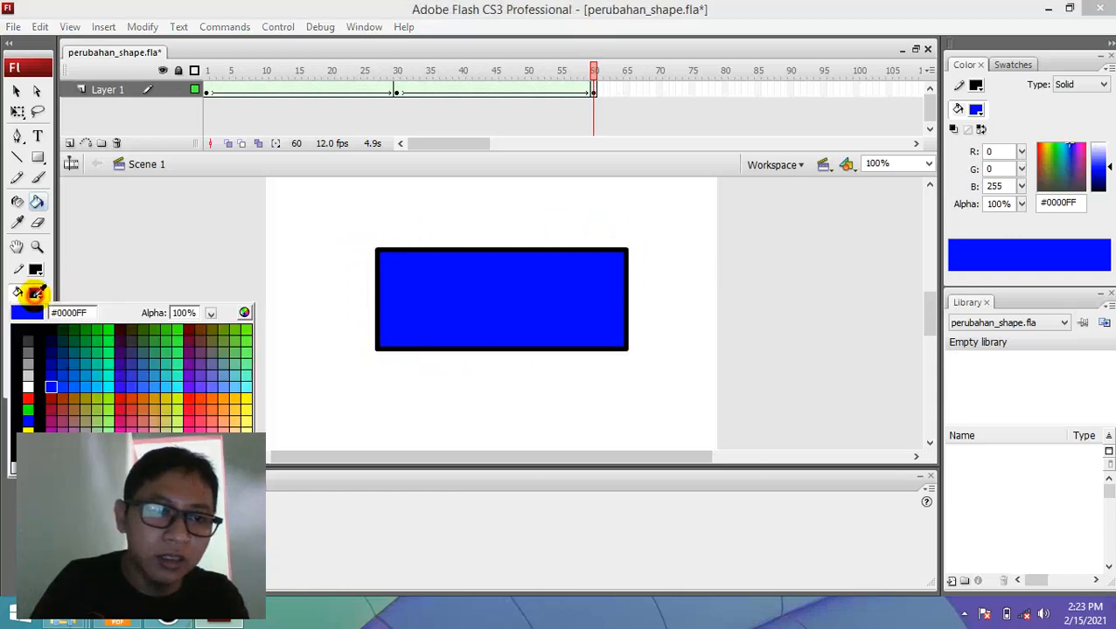
{"action": "left_click", "coordinate": [114, 342]}
{"action": "left_click", "coordinate": [523, 290]}
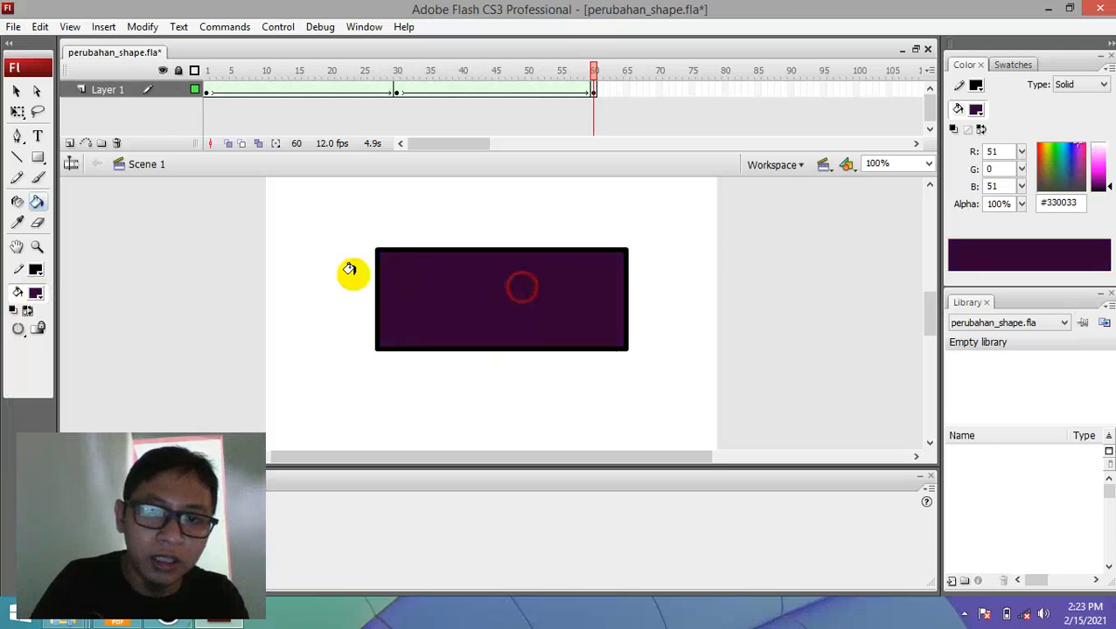
Refill the rectangle at frame 60 with green (#00FF00), and select its fill and outline with the Selection tool
{"action": "left_click", "coordinate": [33, 294]}
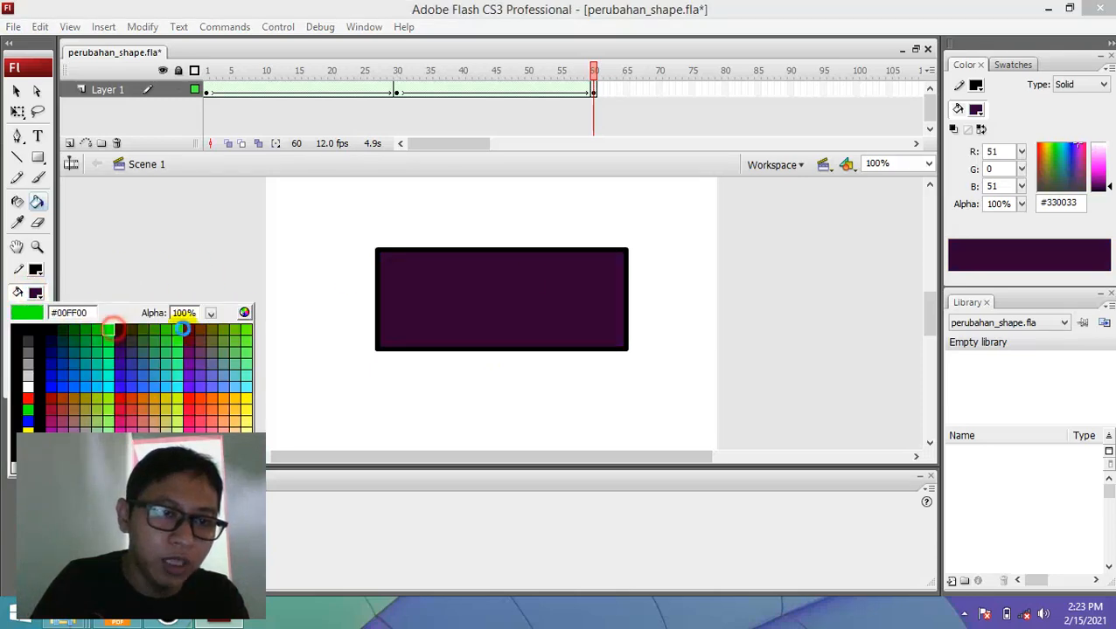
{"action": "left_click", "coordinate": [107, 330]}
{"action": "left_click", "coordinate": [505, 271]}
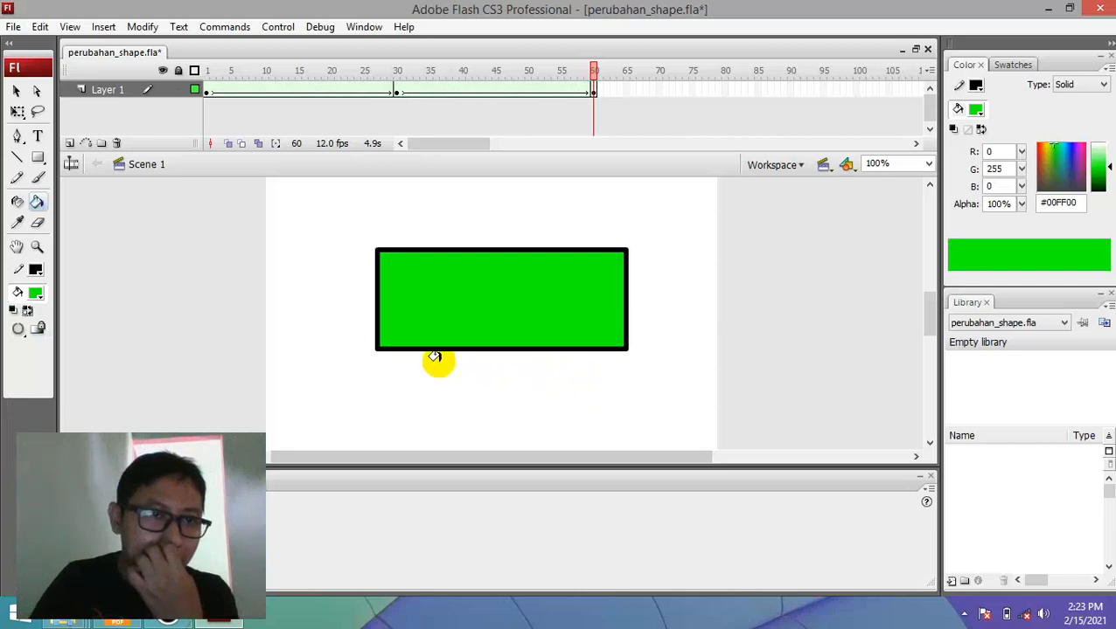
{"action": "left_click", "coordinate": [17, 91]}
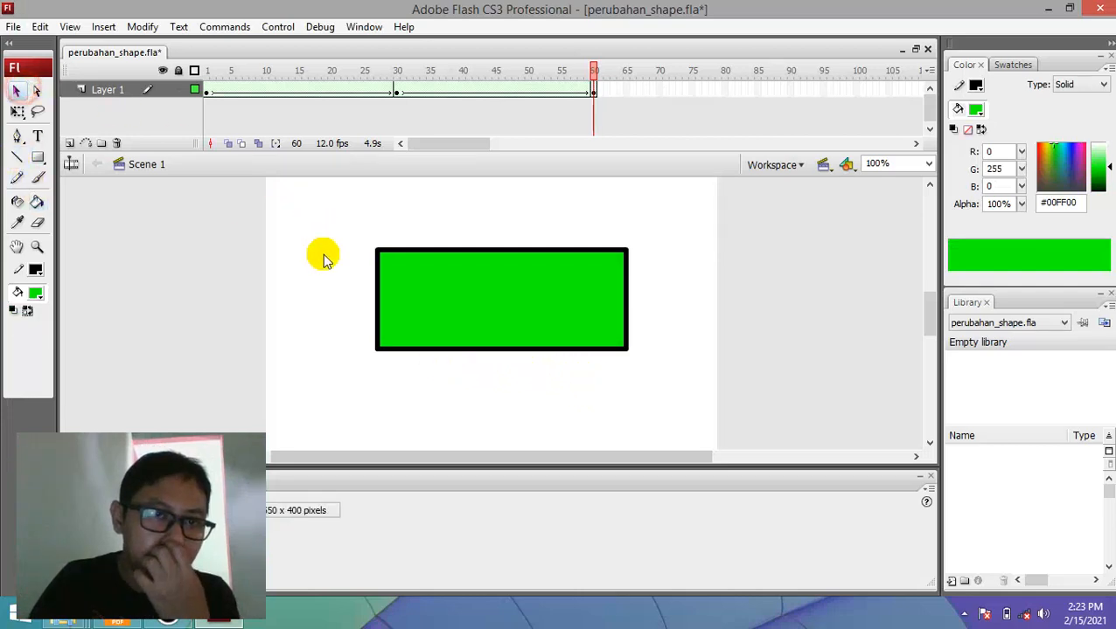
{"action": "mouse_move", "coordinate": [356, 234]}
{"action": "left_mouse_down"}
{"action": "mouse_move", "coordinate": [728, 344]}
{"action": "mouse_move", "coordinate": [785, 378]}
{"action": "left_mouse_up"}
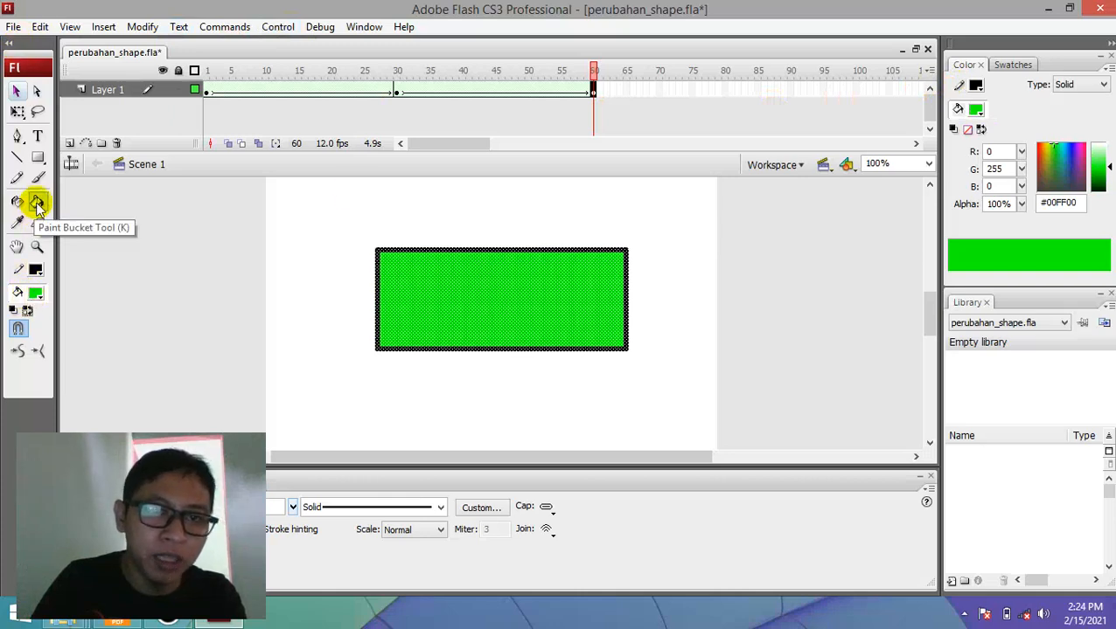
Insert a blank keyframe at frame 90 of Layer 1
{"action": "left_click", "coordinate": [788, 90]}
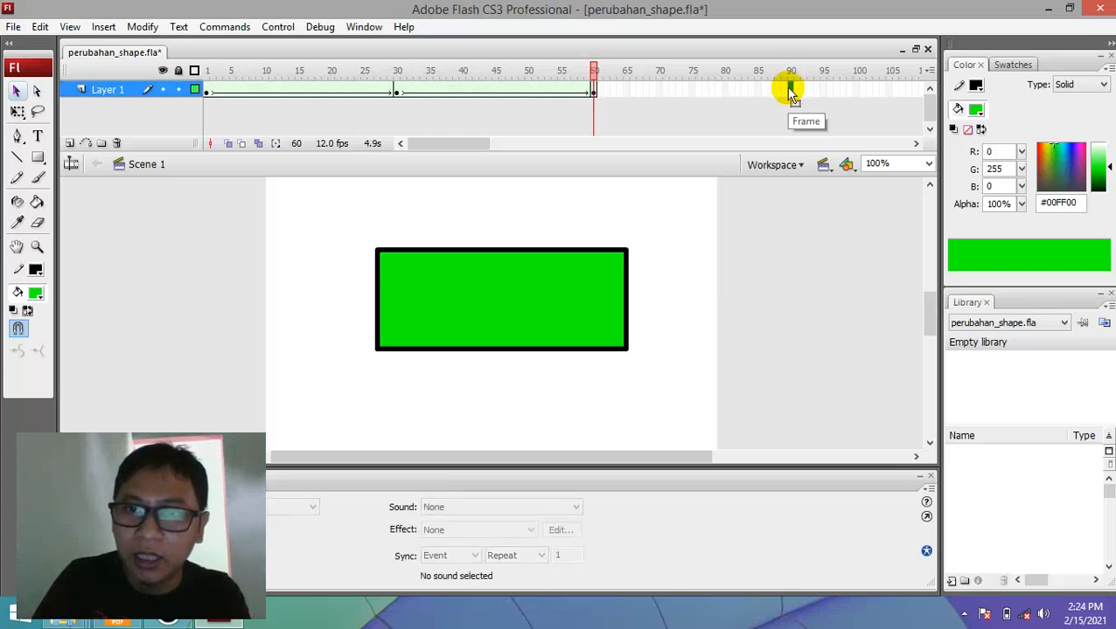
{"action": "right_click", "coordinate": [789, 90]}
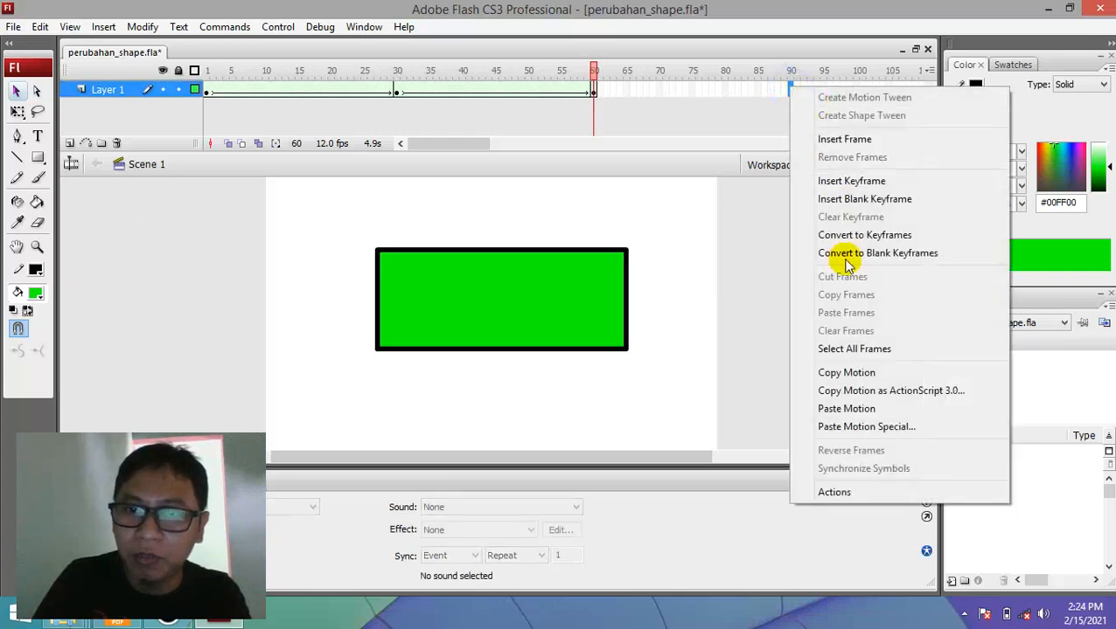
{"action": "left_click", "coordinate": [850, 199]}
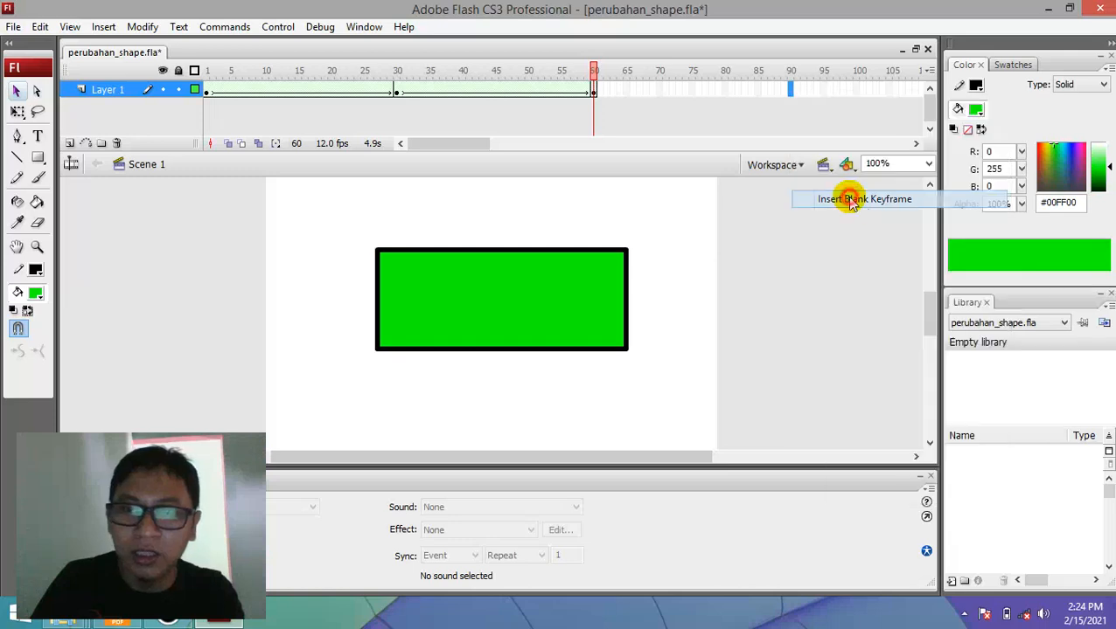
Draw a triangle outline at frame 90 from three thick black lines using the Line tool
{"action": "left_click", "coordinate": [17, 160]}
{"action": "left_click_drag", "start_coordinate": [483, 237], "coordinate": [411, 331]}
{"action": "left_click_drag", "start_coordinate": [482, 238], "coordinate": [526, 331]}
{"action": "left_click_drag", "start_coordinate": [410, 330], "coordinate": [526, 330]}
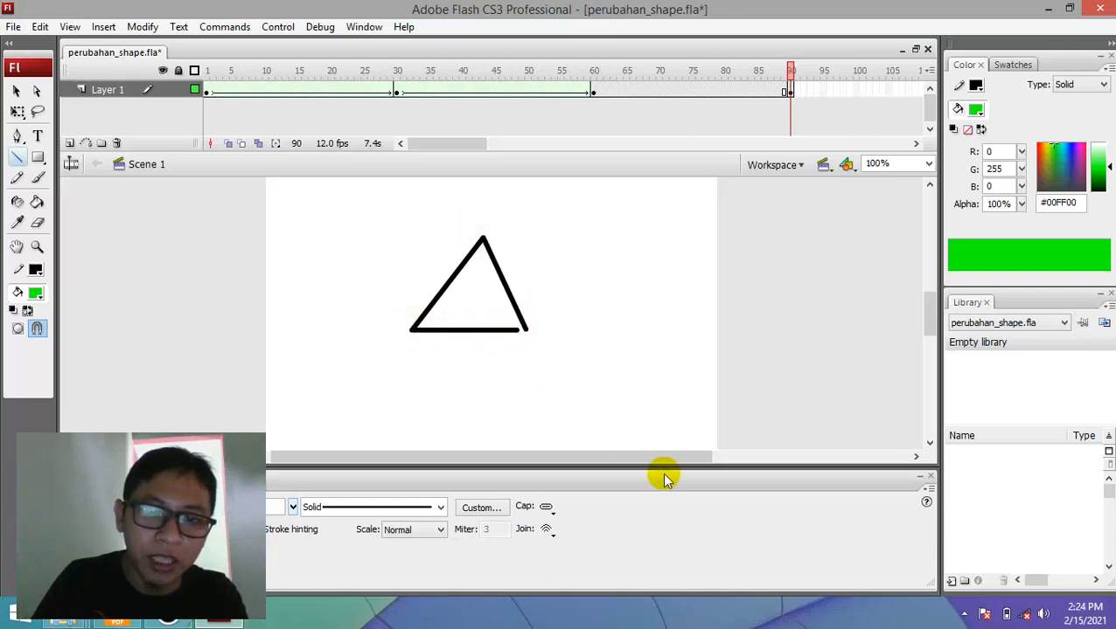
Try to give the selected triangle at frame 90 a yellow (#FFFF00) and a green (#00FF00) fill colour
{"action": "left_click", "coordinate": [17, 91]}
{"action": "mouse_move", "coordinate": [355, 214]}
{"action": "left_mouse_down"}
{"action": "mouse_move", "coordinate": [583, 350]}
{"action": "mouse_move", "coordinate": [593, 390]}
{"action": "left_mouse_up"}
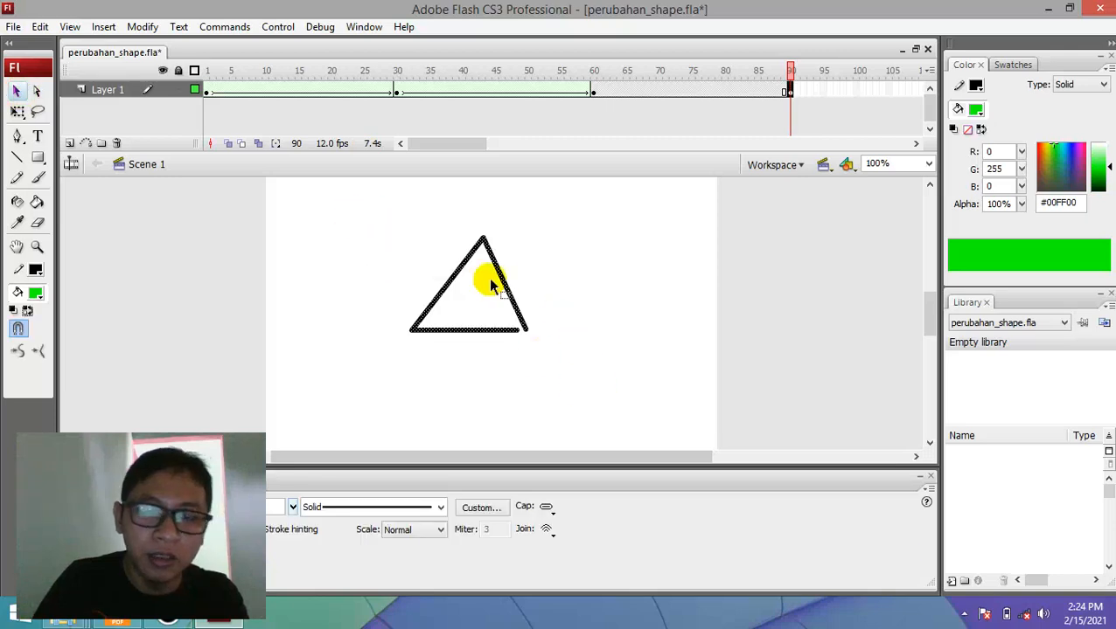
{"action": "left_click", "coordinate": [976, 110]}
{"action": "left_click", "coordinate": [892, 253]}
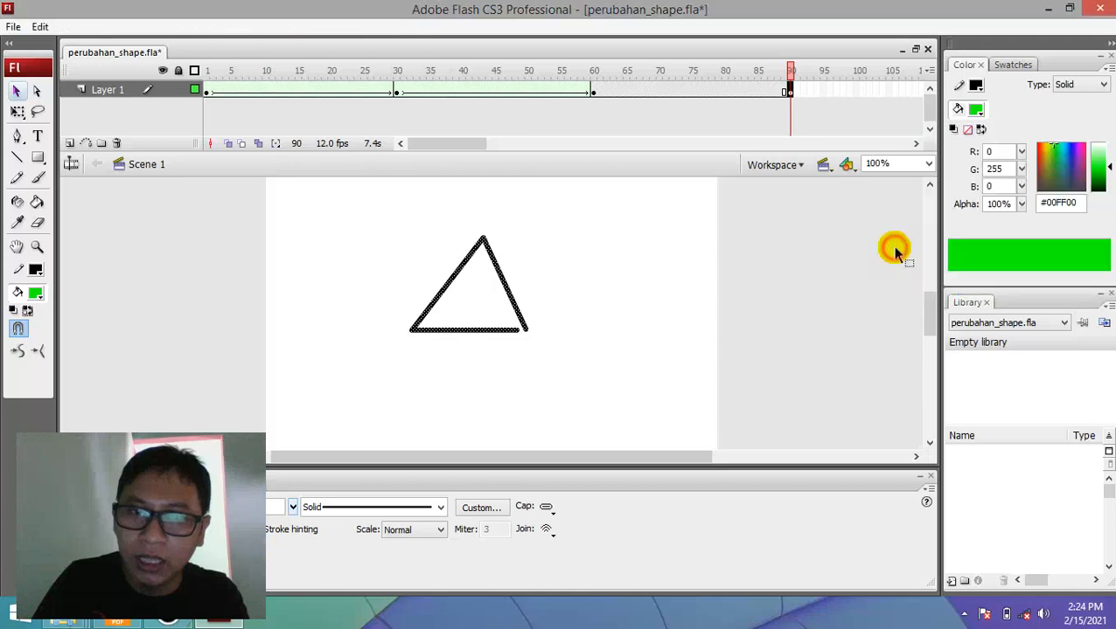
{"action": "left_click", "coordinate": [975, 110]}
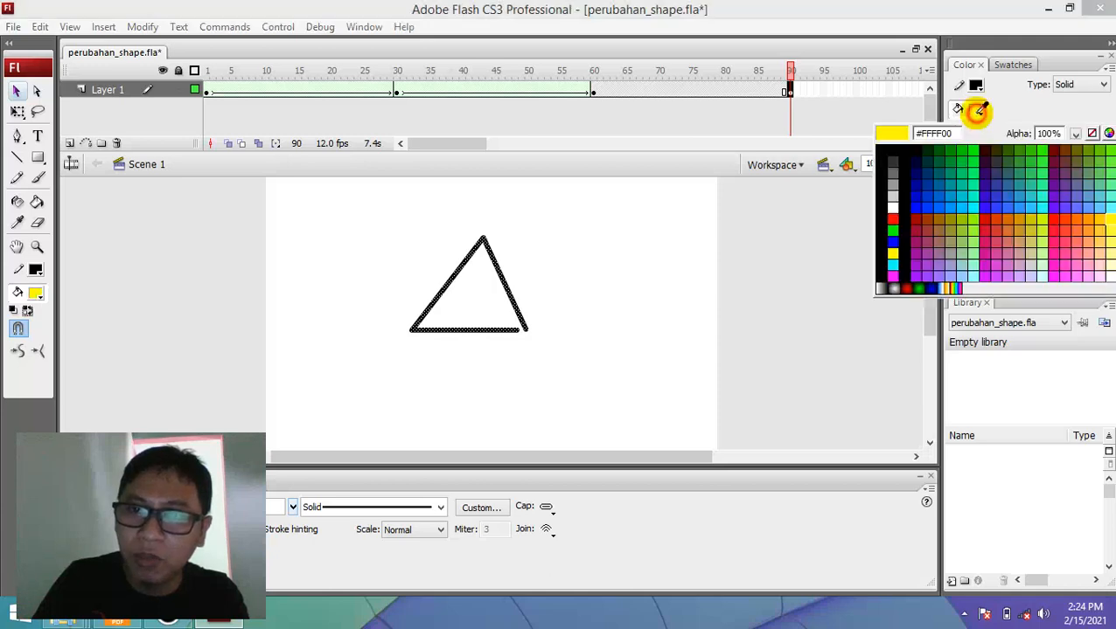
{"action": "left_click", "coordinate": [892, 230]}
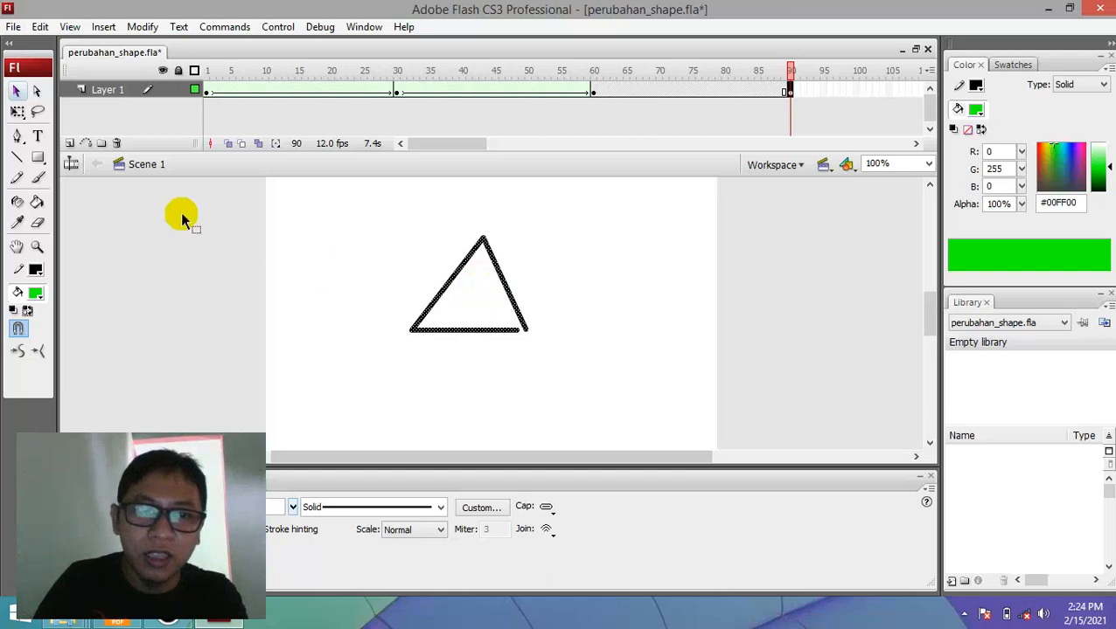
Try to fill the inside of the triangle outline at frame 90 with green (#00FF00) using the Paint Bucket tool
{"action": "left_click", "coordinate": [37, 202]}
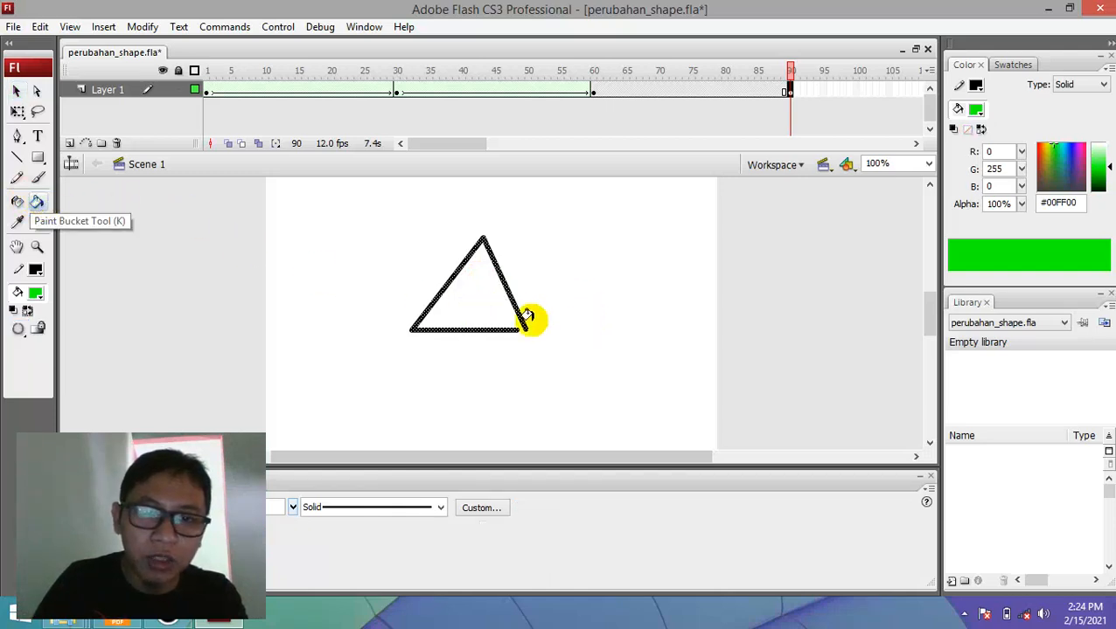
{"action": "left_click", "coordinate": [481, 290]}
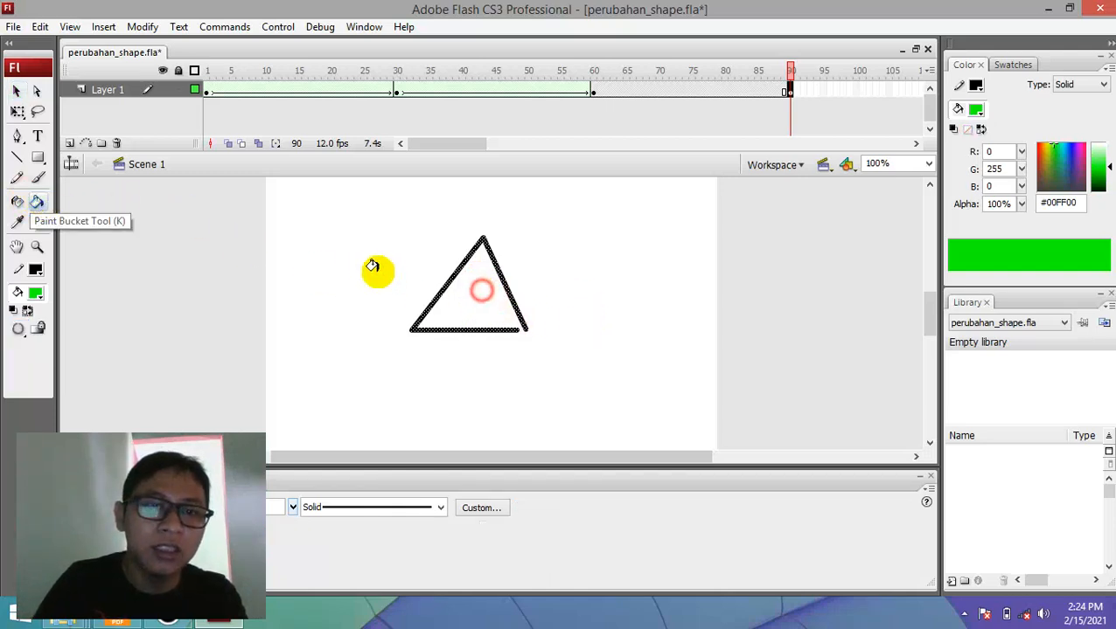
{"action": "left_click", "coordinate": [368, 262]}
{"action": "left_click", "coordinate": [488, 316]}
{"action": "left_click", "coordinate": [394, 219]}
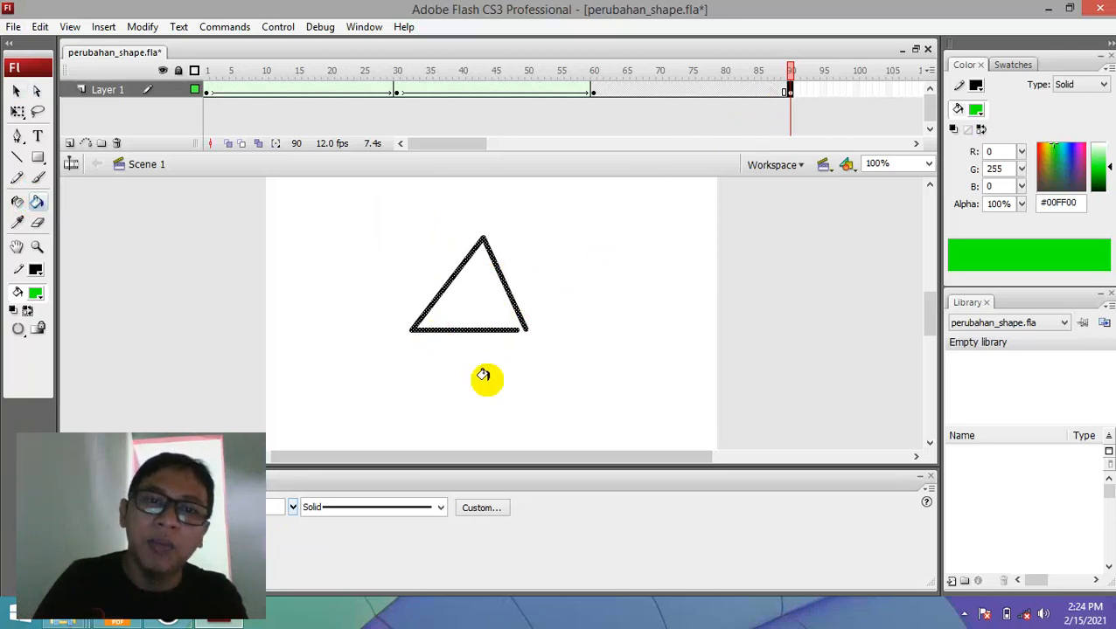
Delete the triangle outline with the open corner from frame 90
{"action": "left_click", "coordinate": [18, 89]}
{"action": "left_click", "coordinate": [325, 207]}
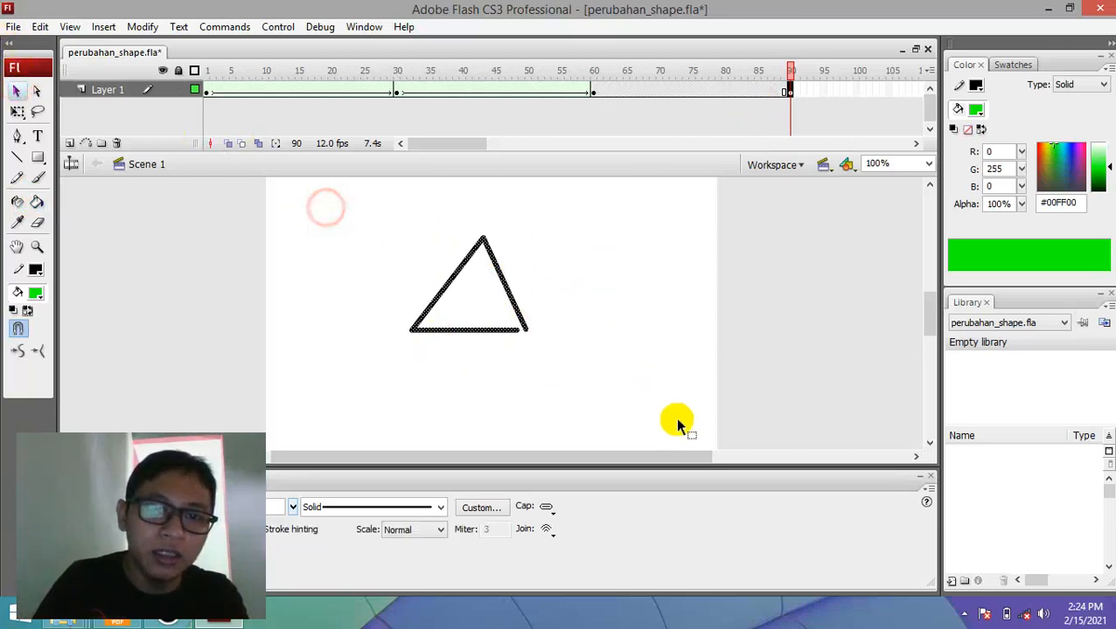
{"action": "key", "text": "Delete"}
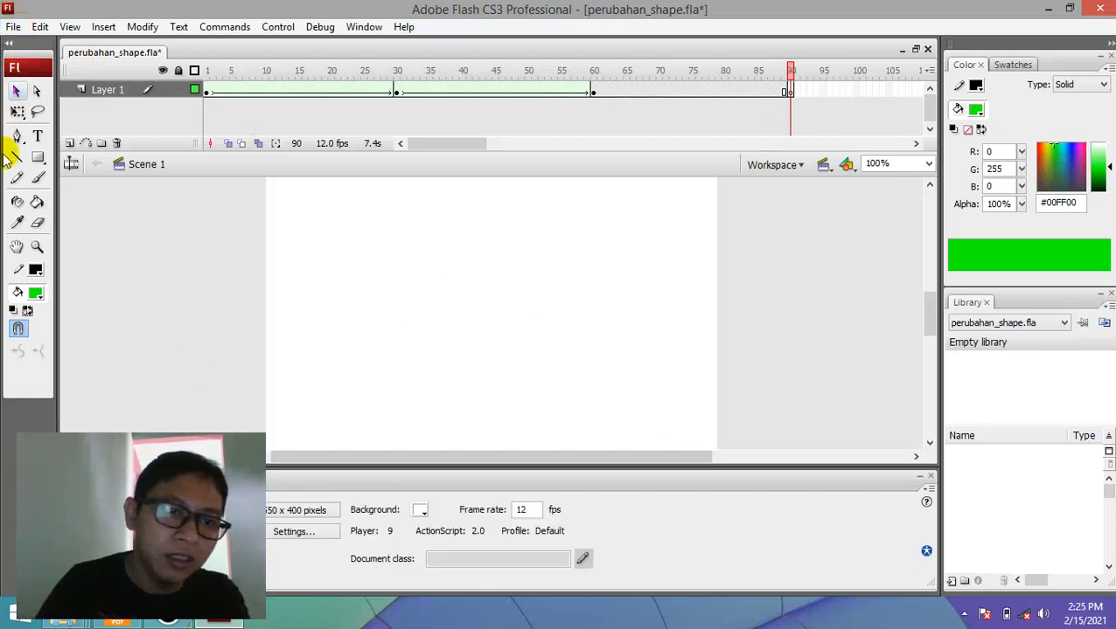
Try to fill the empty stage at frame 90 with the Paint Bucket tool, and try to delete the selection
{"action": "left_click", "coordinate": [35, 204]}
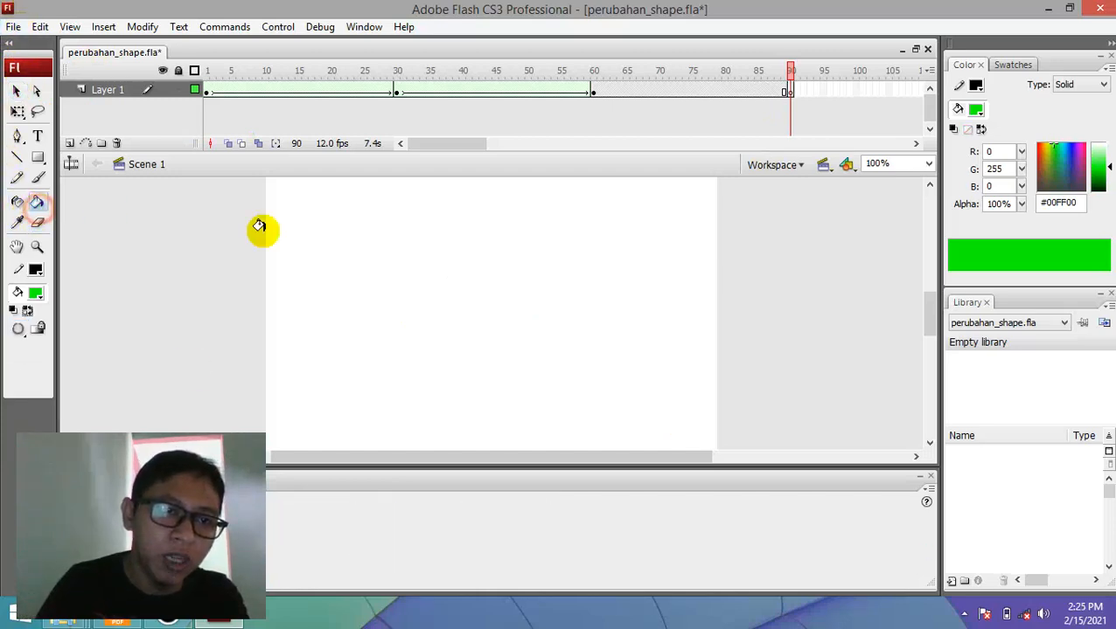
{"action": "left_click", "coordinate": [442, 283]}
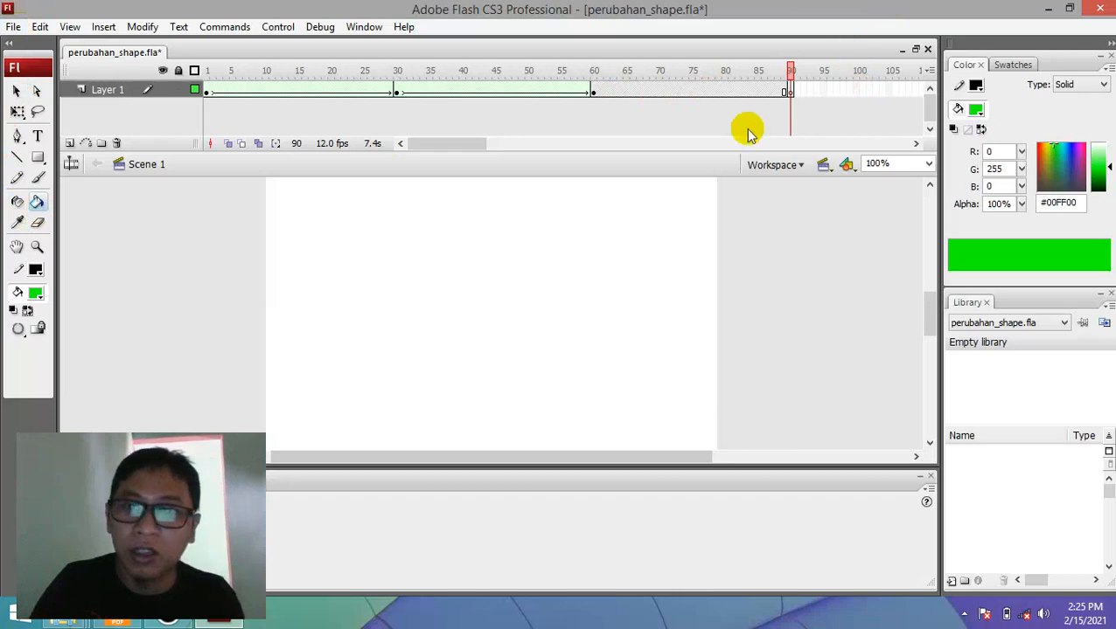
{"action": "key", "text": "Delete"}
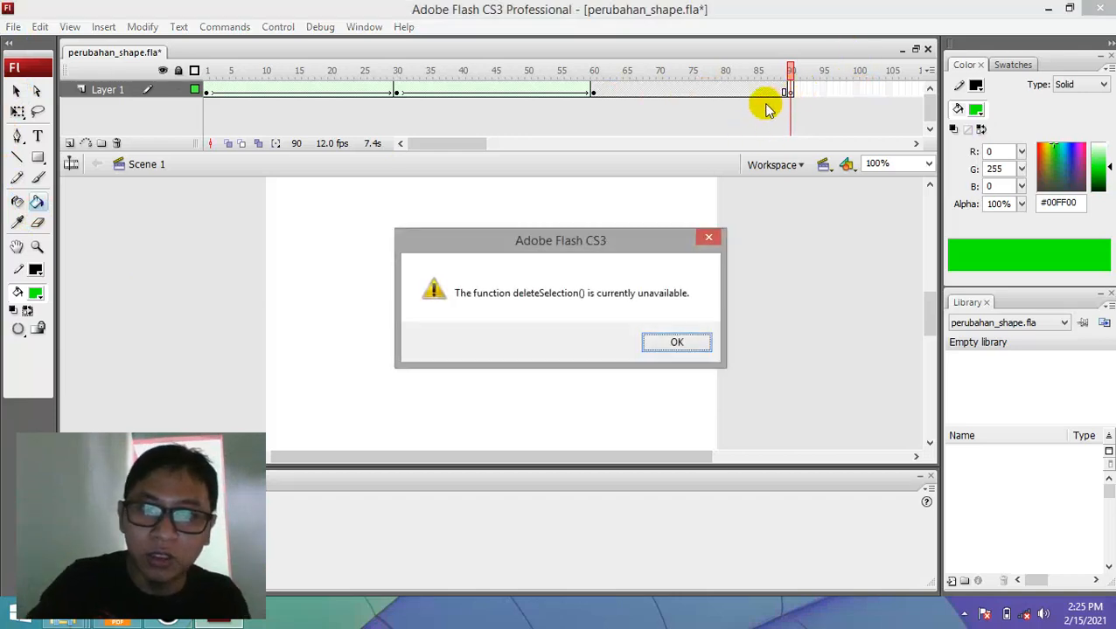
{"action": "left_click", "coordinate": [669, 342]}
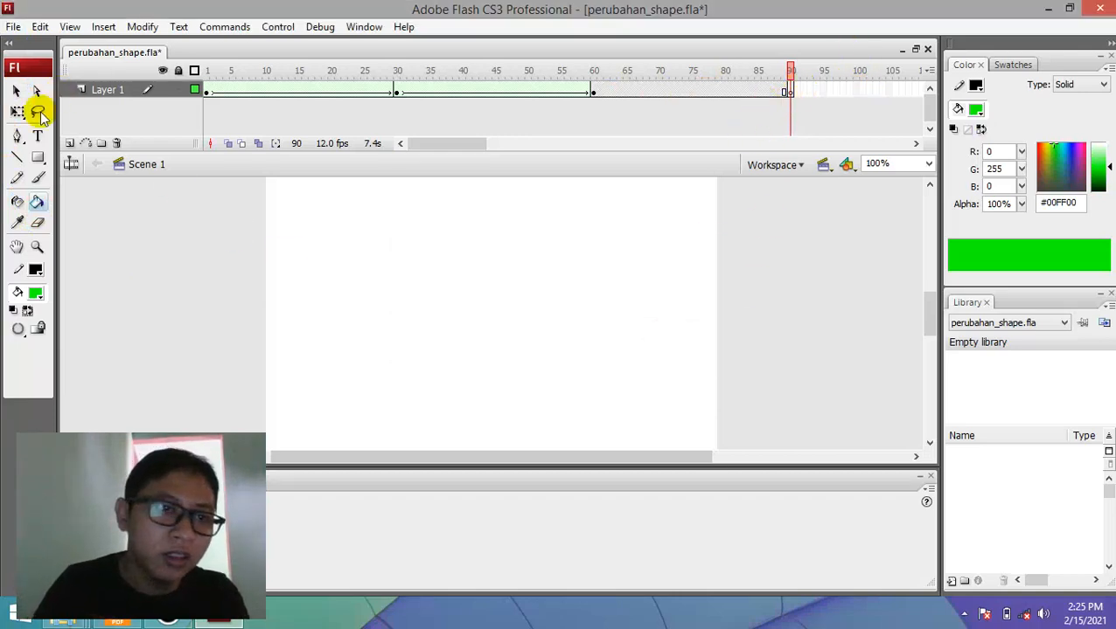
Draw a closed triangle outline at frame 90 from three thick black lines whose ends meet at every corner
{"action": "left_click", "coordinate": [17, 159]}
{"action": "left_click_drag", "start_coordinate": [460, 239], "coordinate": [386, 341]}
{"action": "left_click_drag", "start_coordinate": [459, 239], "coordinate": [515, 341]}
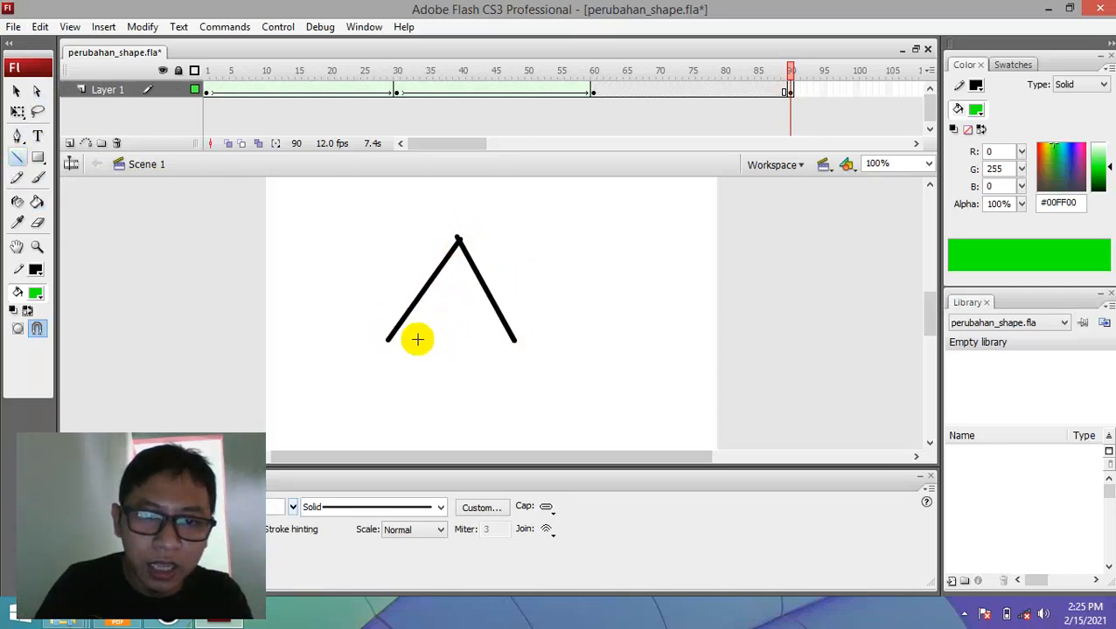
{"action": "left_click_drag", "start_coordinate": [385, 338], "coordinate": [514, 339]}
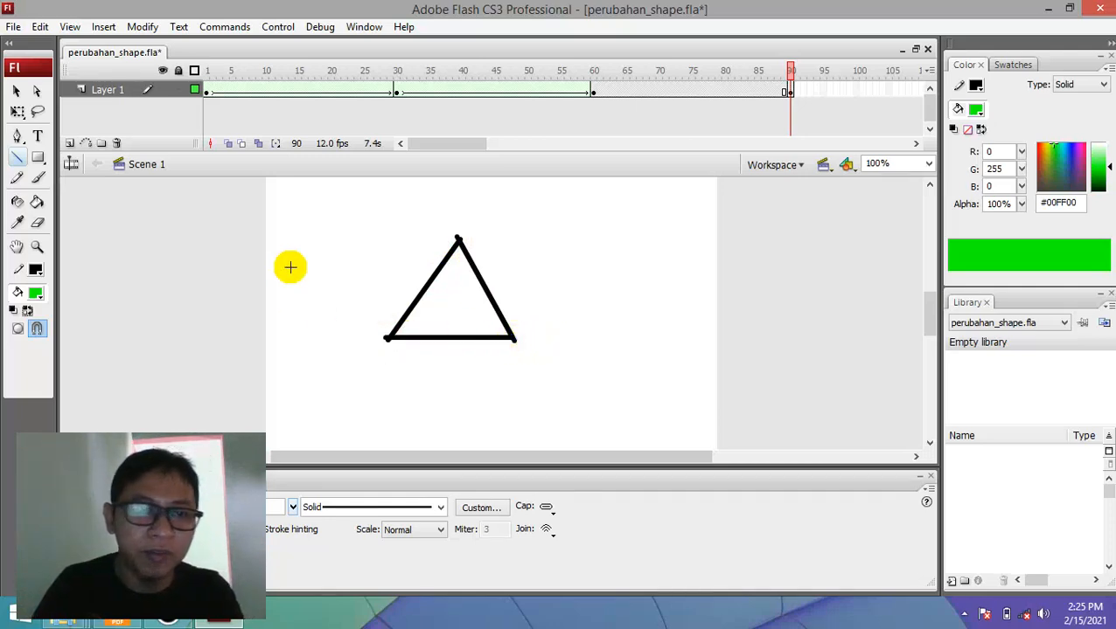
Fill the triangle at frame 90 with green (#00FF00) using the Paint Bucket tool, and refill it with red (#FF0000)
{"action": "left_click", "coordinate": [36, 201]}
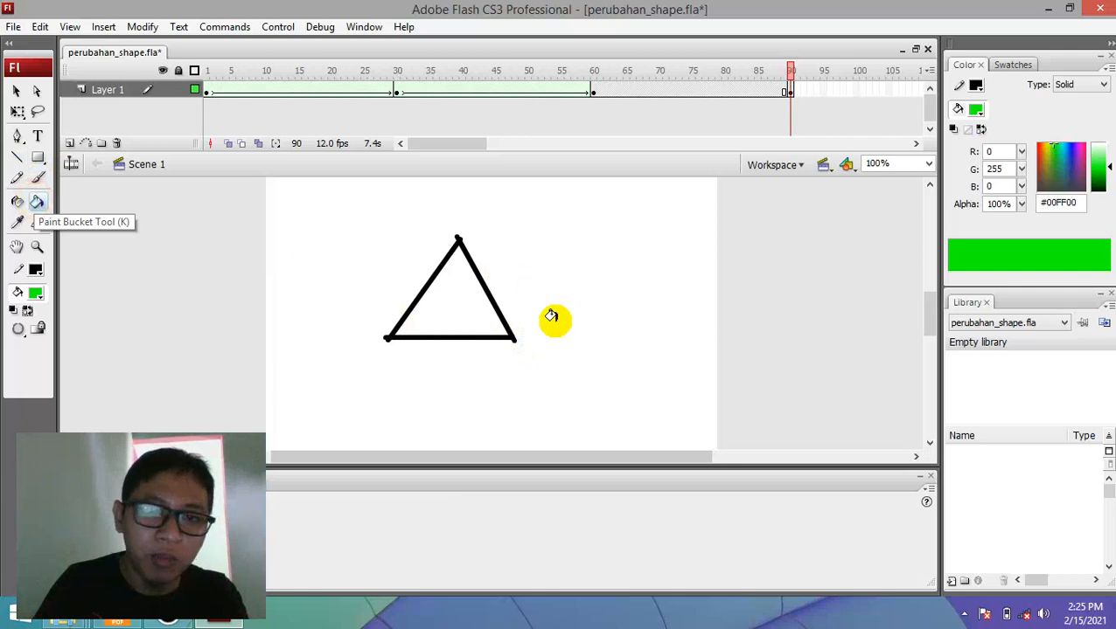
{"action": "left_click", "coordinate": [449, 298]}
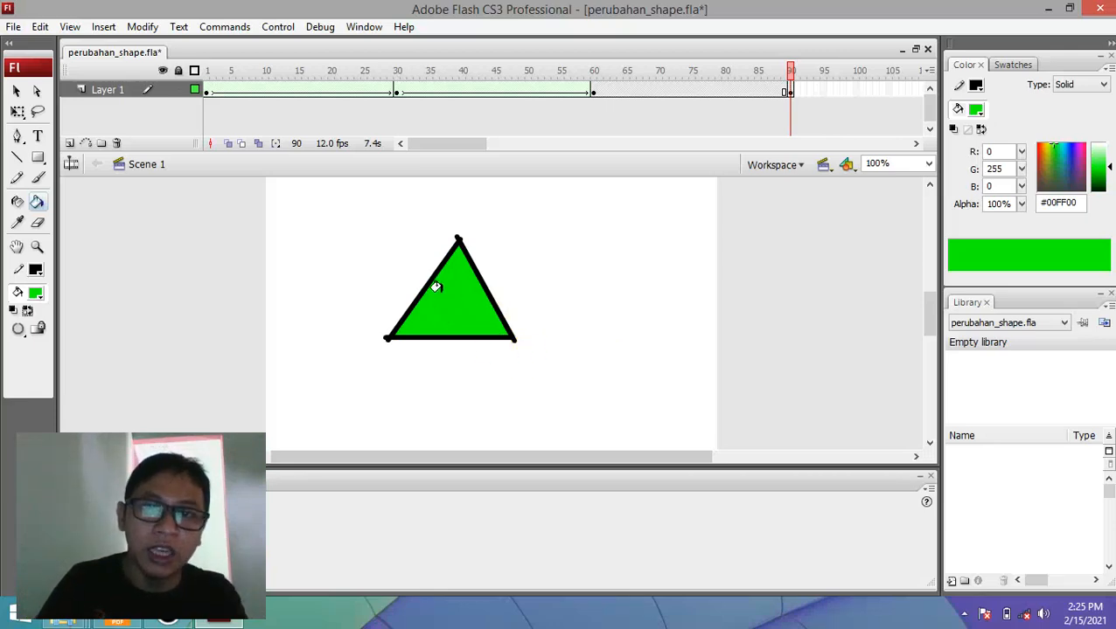
{"action": "left_click", "coordinate": [35, 293]}
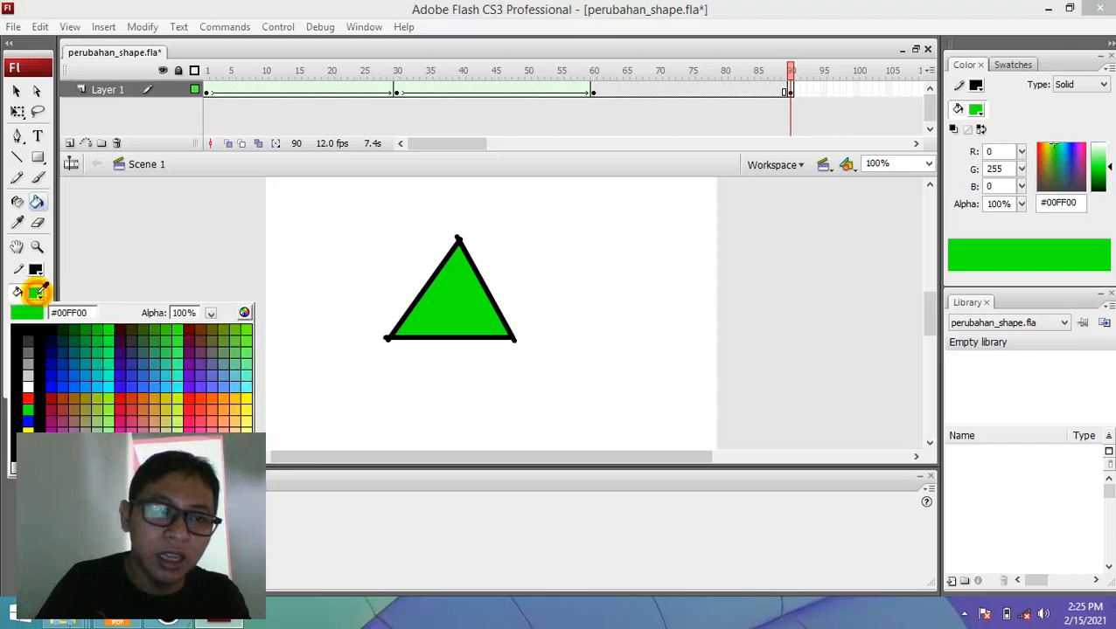
{"action": "left_click", "coordinate": [28, 398]}
{"action": "left_click", "coordinate": [464, 289]}
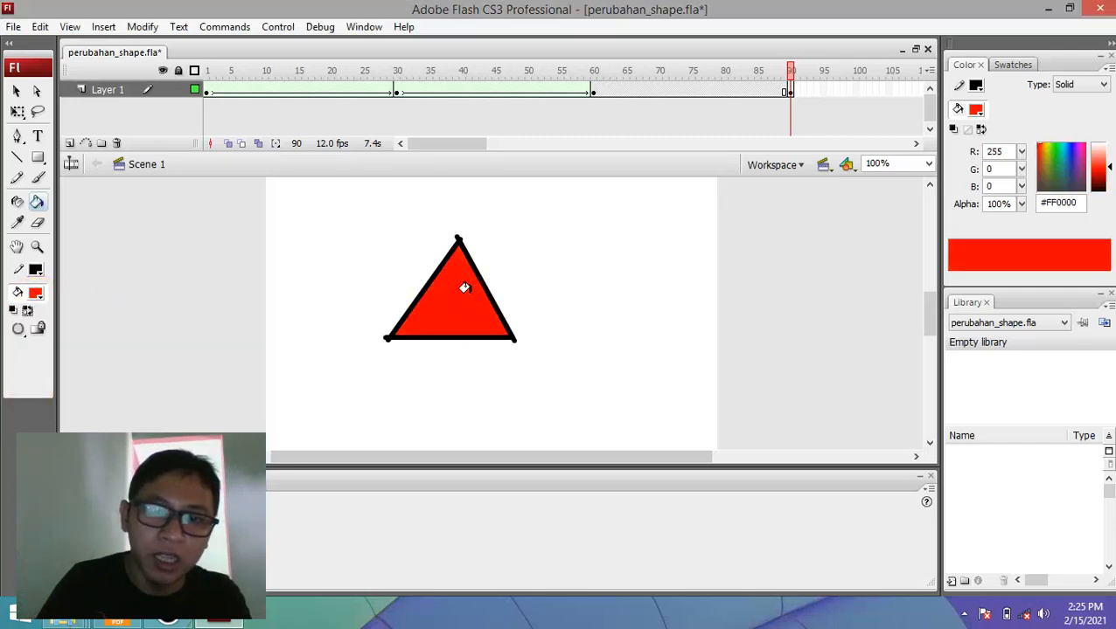
Select the whole triangle and change its fill to blue (#0000FF), and set it back to red (#FF0000)
{"action": "left_click", "coordinate": [17, 93]}
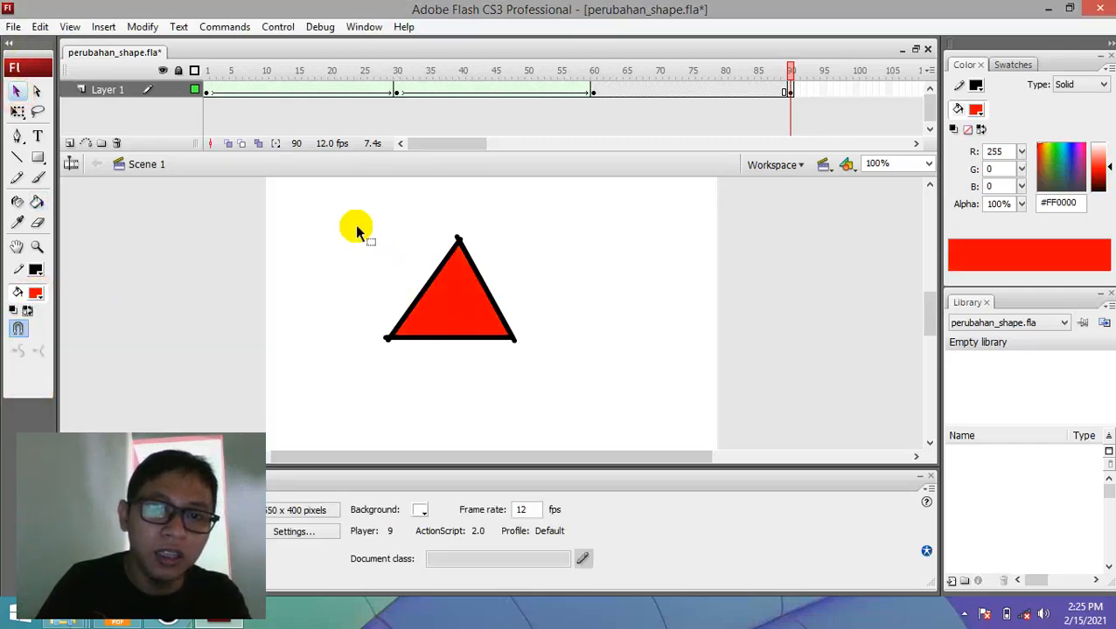
{"action": "left_click_drag", "start_coordinate": [356, 224], "coordinate": [547, 383]}
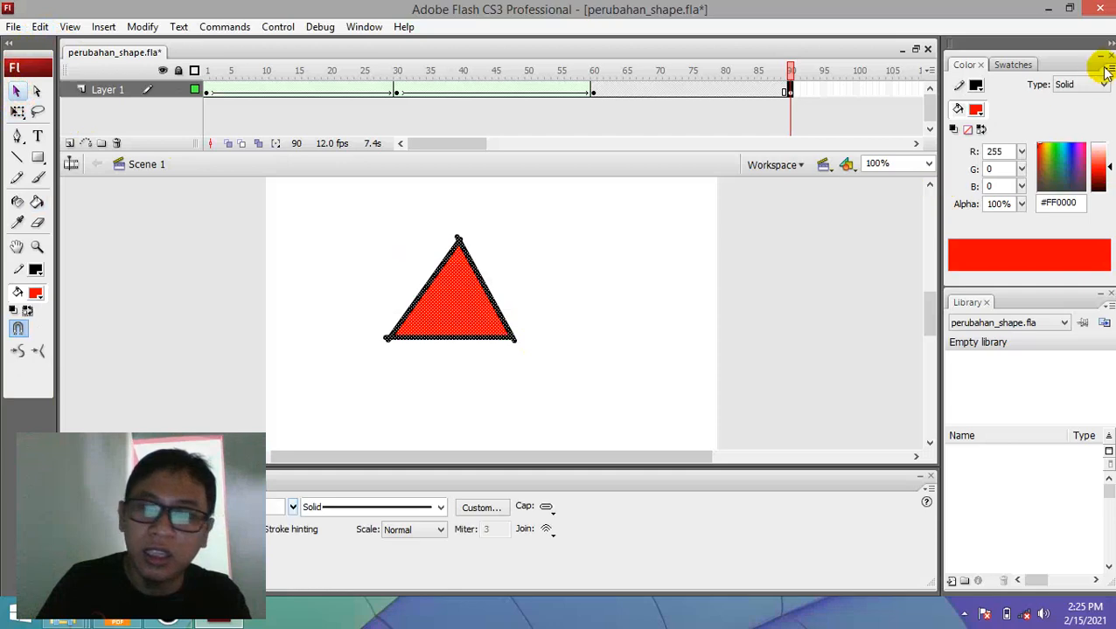
{"action": "left_click", "coordinate": [976, 110]}
{"action": "left_click", "coordinate": [892, 241]}
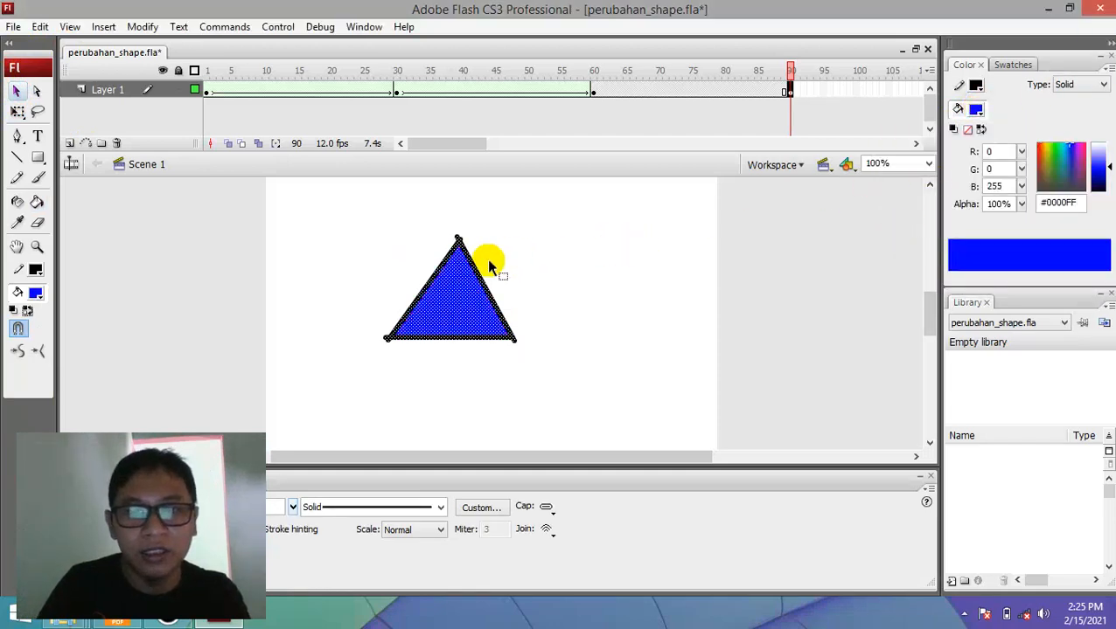
{"action": "left_click", "coordinate": [975, 110]}
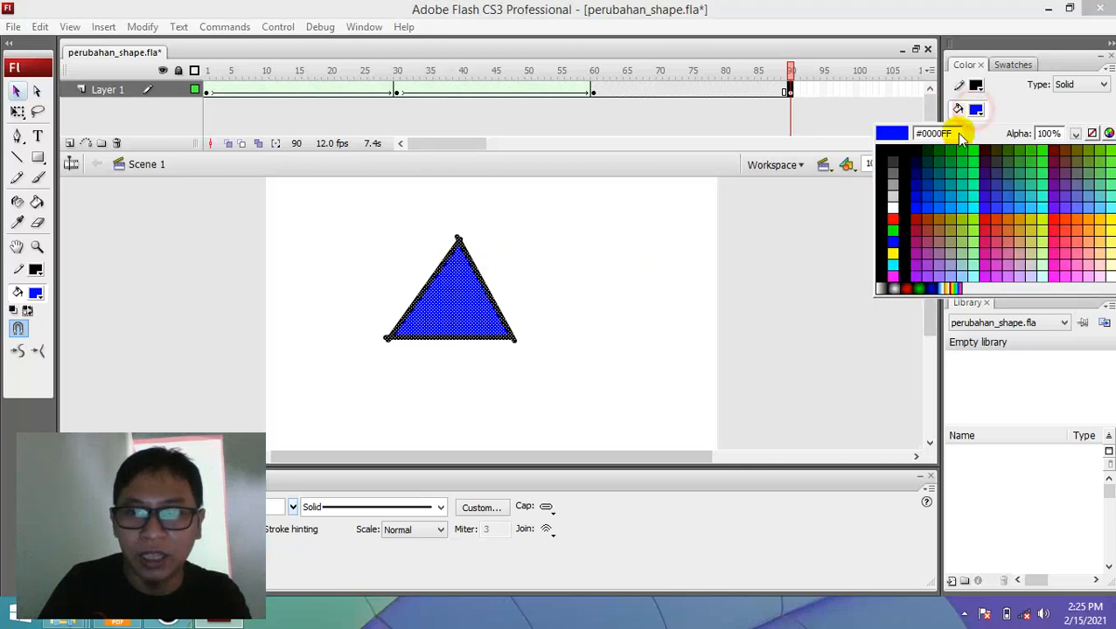
{"action": "left_click", "coordinate": [892, 219]}
{"action": "left_click", "coordinate": [385, 267]}
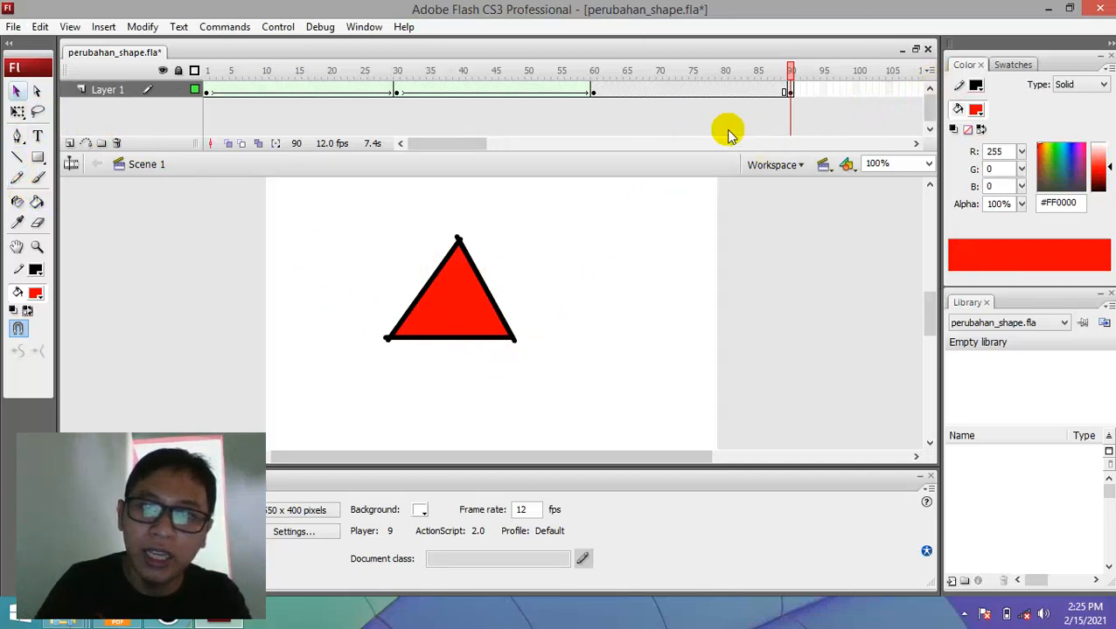
Create a shape tween from the green rectangle at frame 60 to the triangle at frame 90
{"action": "left_click", "coordinate": [592, 92]}
{"action": "right_click", "coordinate": [591, 92]}
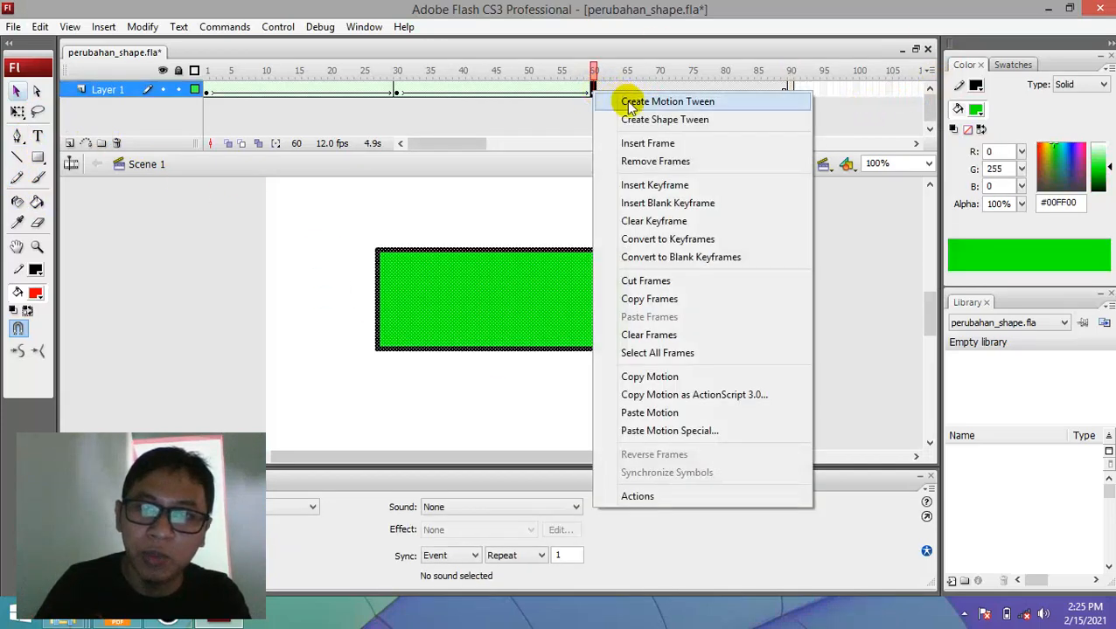
{"action": "left_click", "coordinate": [664, 120]}
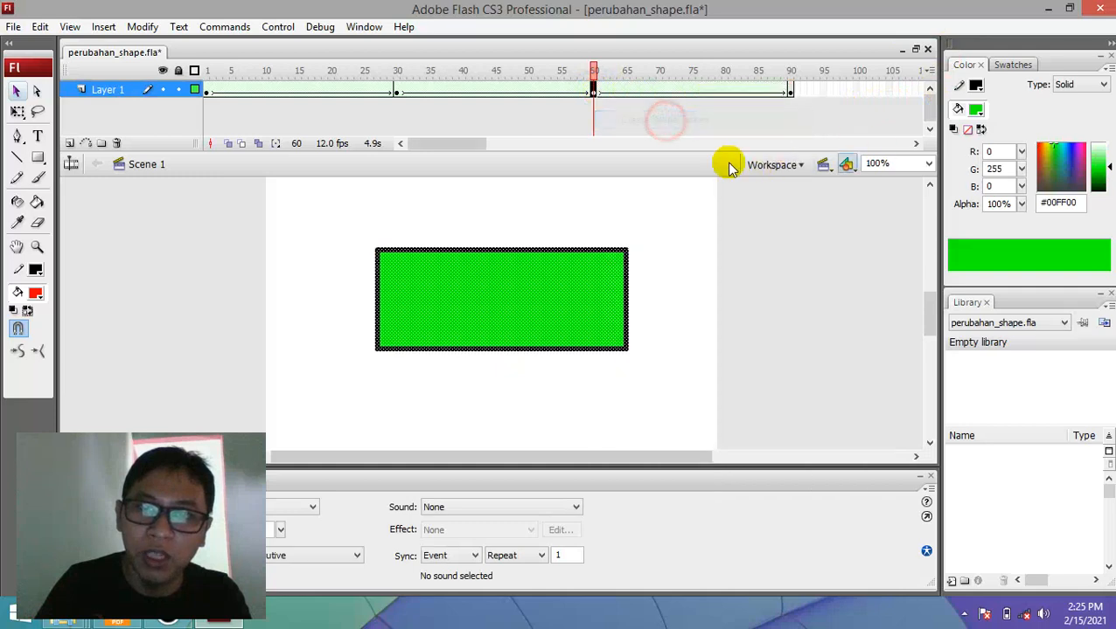
Insert a blank keyframe at frame 120 of Layer 1
{"action": "left_click_drag", "start_coordinate": [483, 144], "coordinate": [515, 141]}
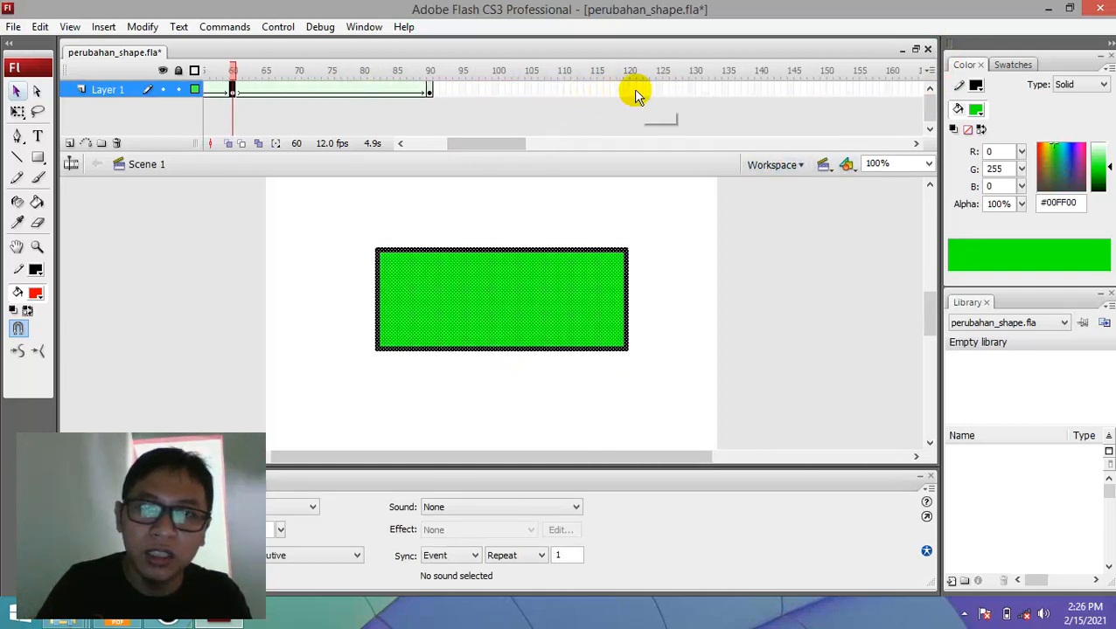
{"action": "right_click", "coordinate": [625, 90]}
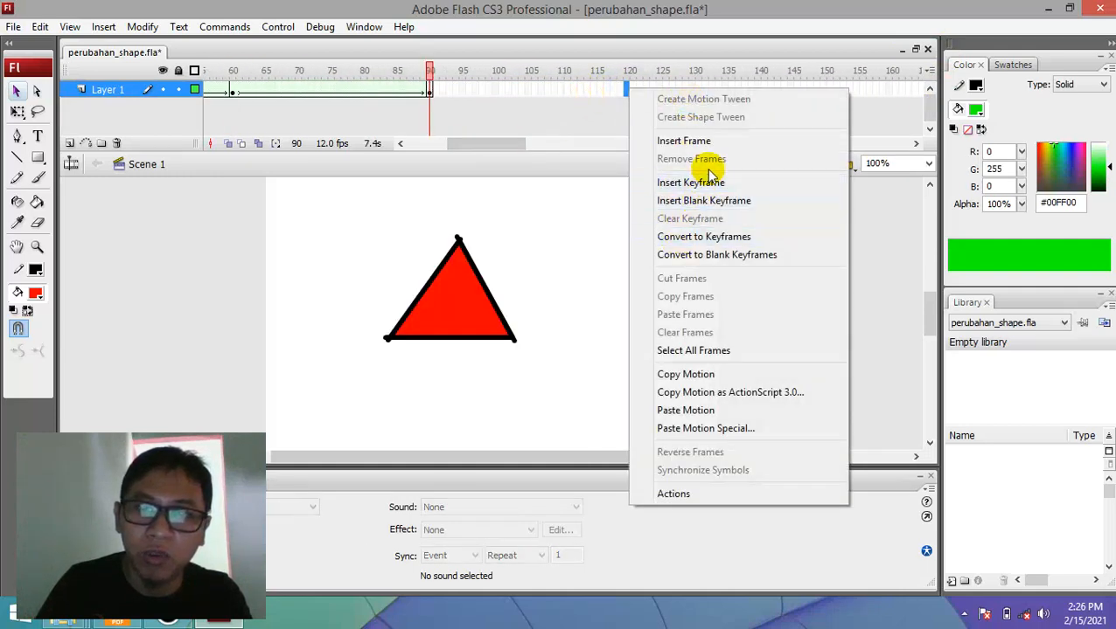
{"action": "left_click", "coordinate": [707, 201]}
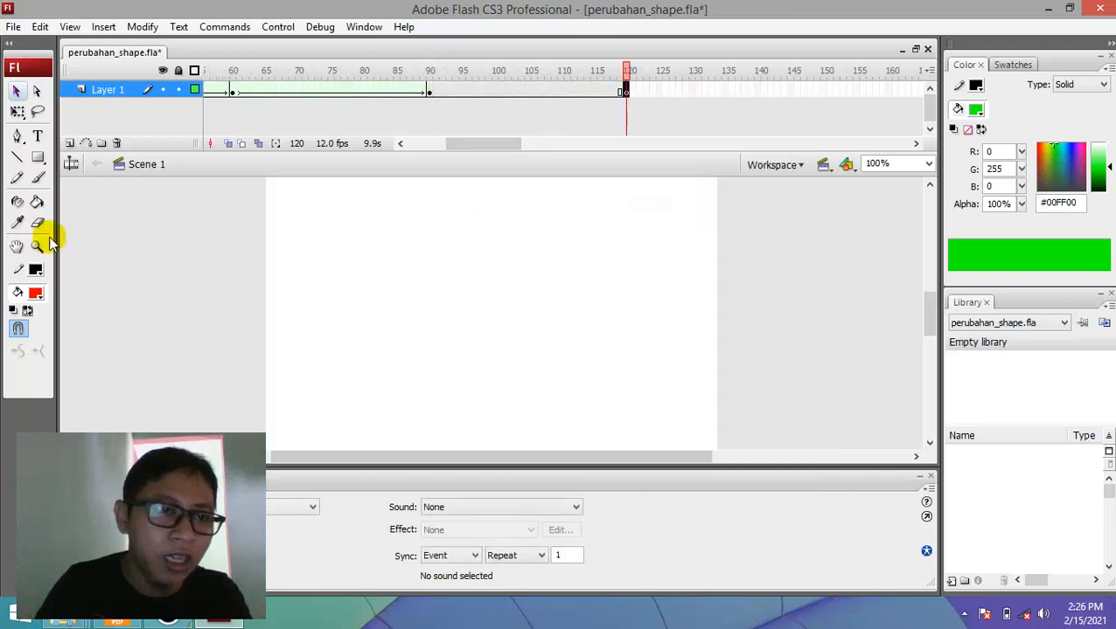
Draw a closed five-pointed star outline at frame 120 from thick black lines using the Line tool
{"action": "left_click", "coordinate": [18, 158]}
{"action": "left_click_drag", "start_coordinate": [469, 228], "coordinate": [444, 276]}
{"action": "left_click_drag", "start_coordinate": [469, 227], "coordinate": [545, 275]}
{"action": "left_click_drag", "start_coordinate": [545, 275], "coordinate": [492, 304]}
{"action": "left_click_drag", "start_coordinate": [492, 304], "coordinate": [509, 348]}
{"action": "left_click_drag", "start_coordinate": [463, 308], "coordinate": [434, 295]}
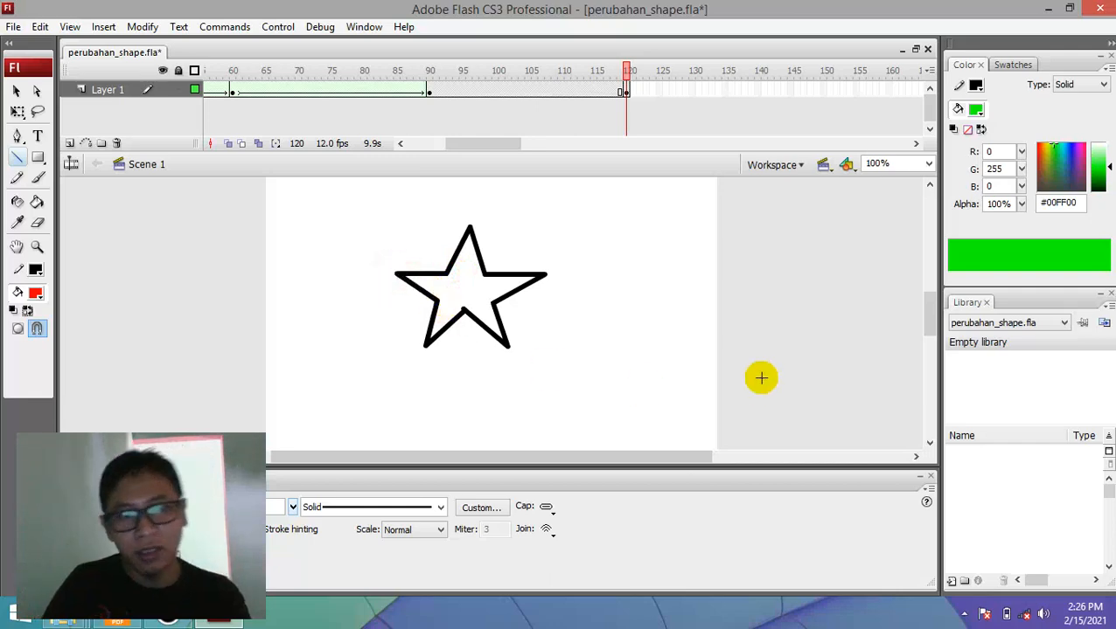
Fill the star at frame 120 with yellow (#FFFF00) using the Paint Bucket tool
{"action": "left_click", "coordinate": [35, 203]}
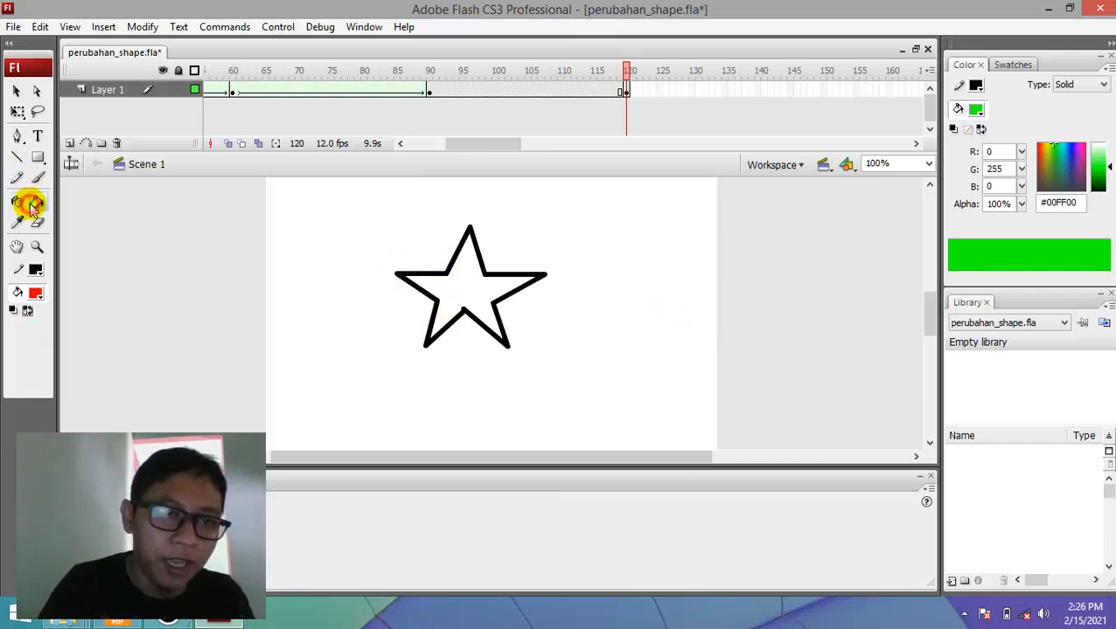
{"action": "left_click", "coordinate": [35, 293]}
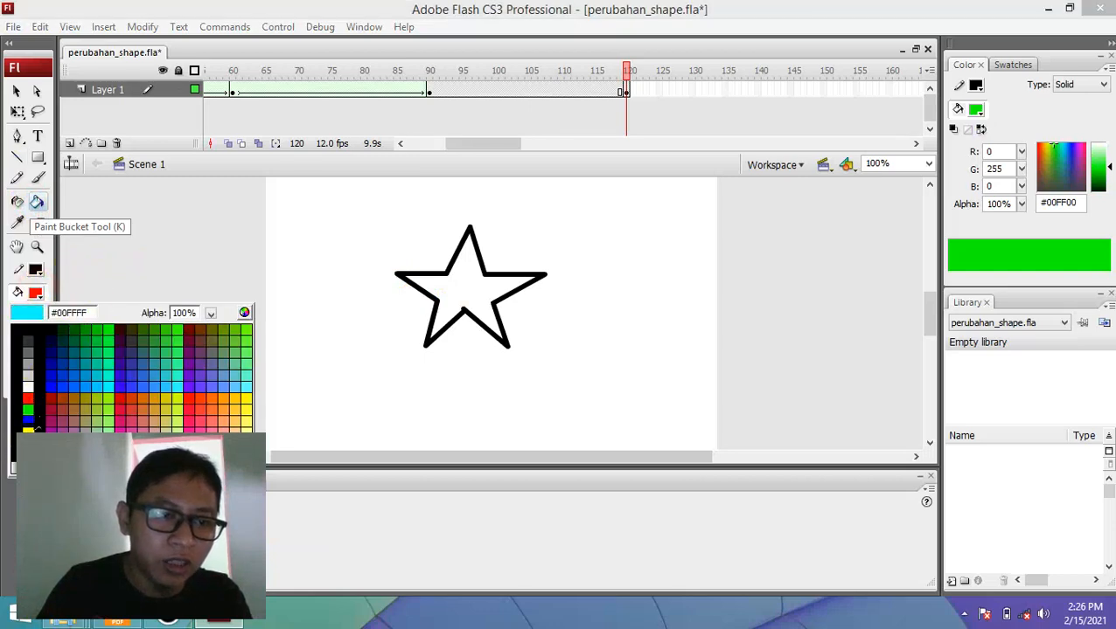
{"action": "left_click", "coordinate": [30, 428]}
{"action": "left_click", "coordinate": [454, 282]}
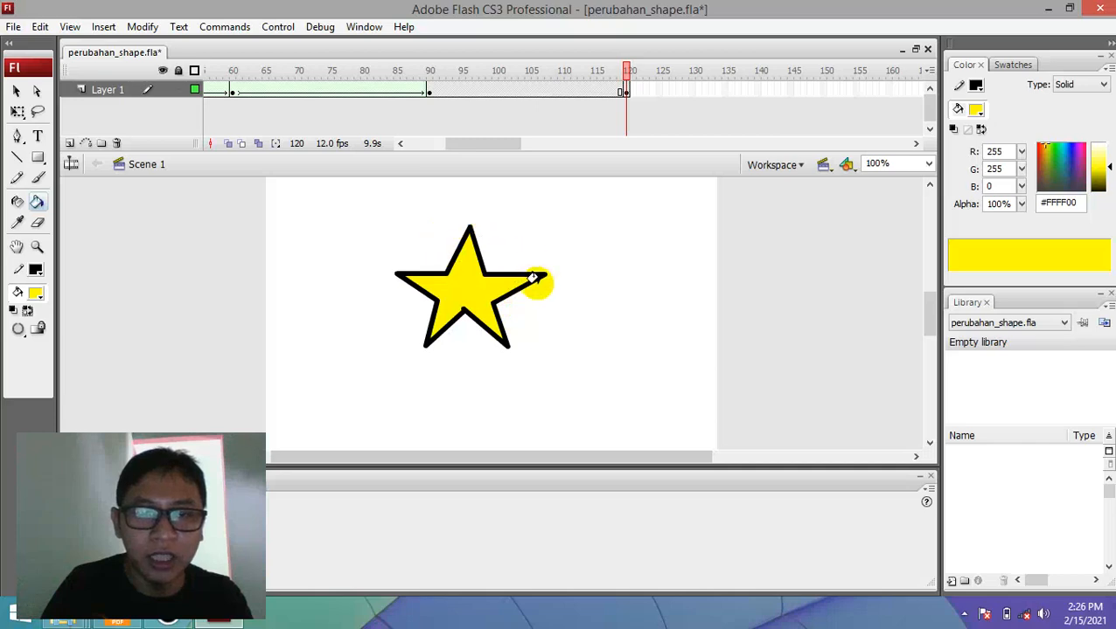
Create a shape tween from the red triangle at frame 90 to the star at frame 120
{"action": "left_click", "coordinate": [428, 90]}
{"action": "right_click", "coordinate": [428, 90]}
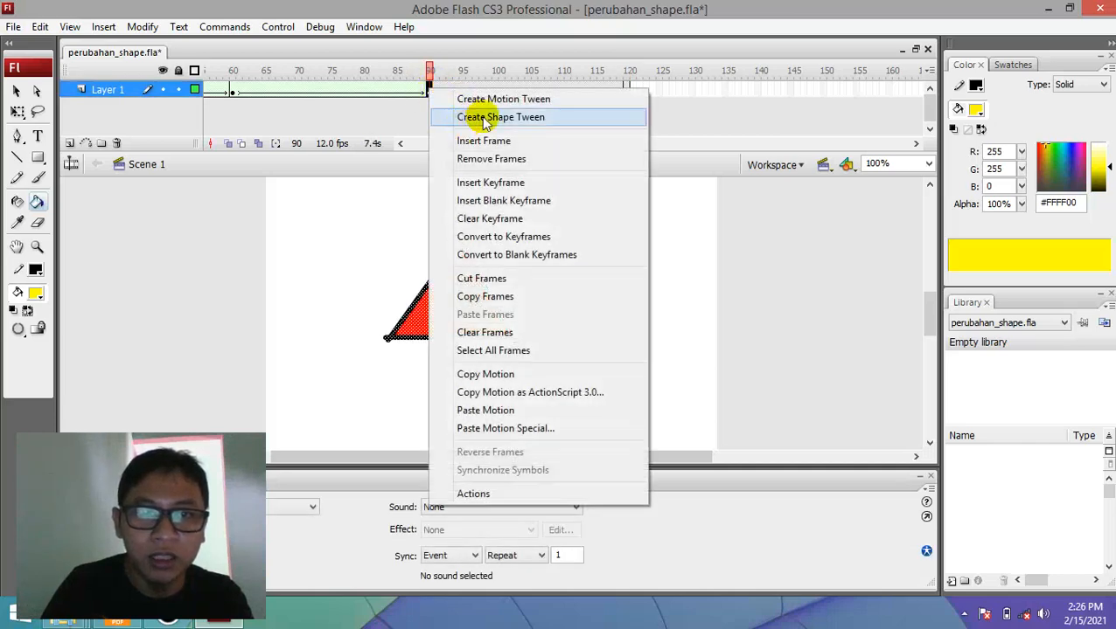
{"action": "left_click", "coordinate": [484, 120]}
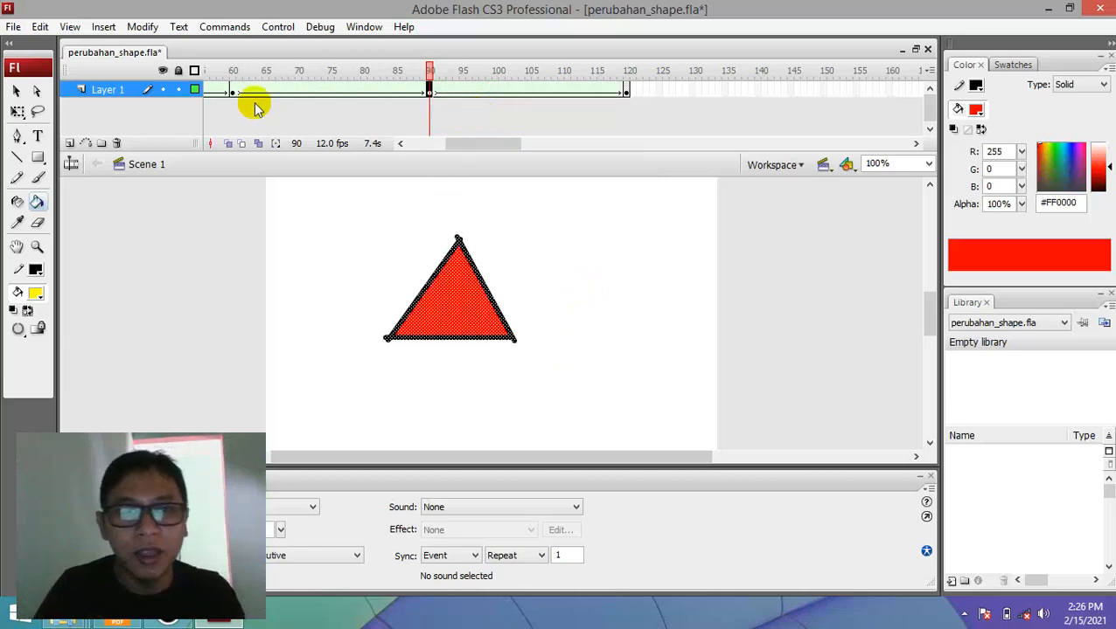
Return the playhead to the start of the timeline and play the shape-tween animation through to the star at frame 120
{"action": "left_click", "coordinate": [220, 70]}
{"action": "left_click_drag", "start_coordinate": [518, 141], "coordinate": [453, 142]}
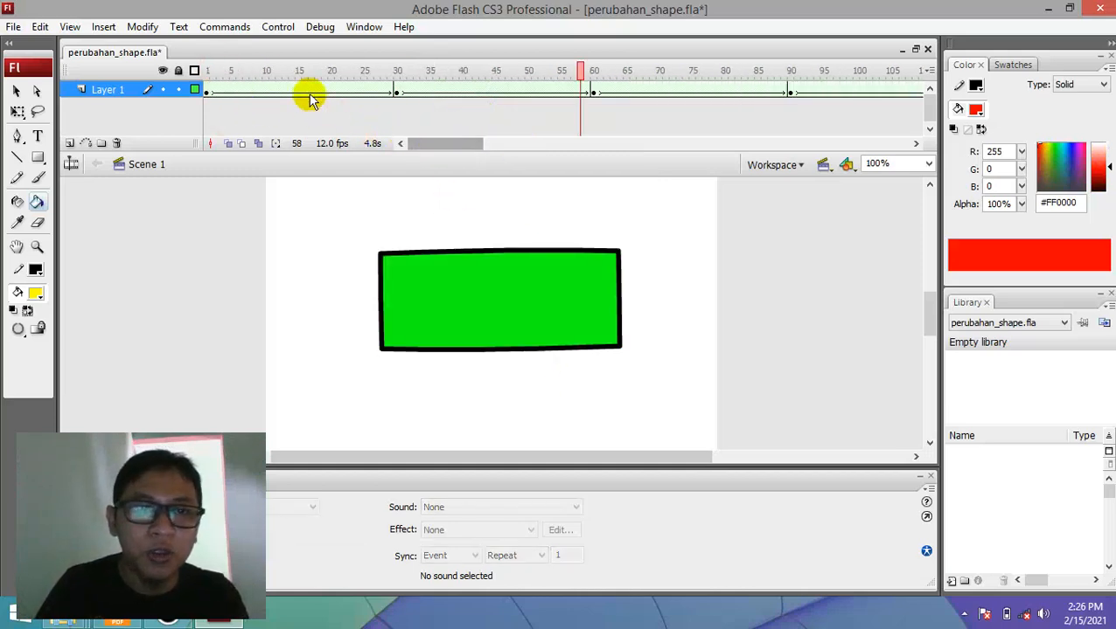
{"action": "left_click", "coordinate": [210, 70]}
{"action": "left_click", "coordinate": [178, 27]}
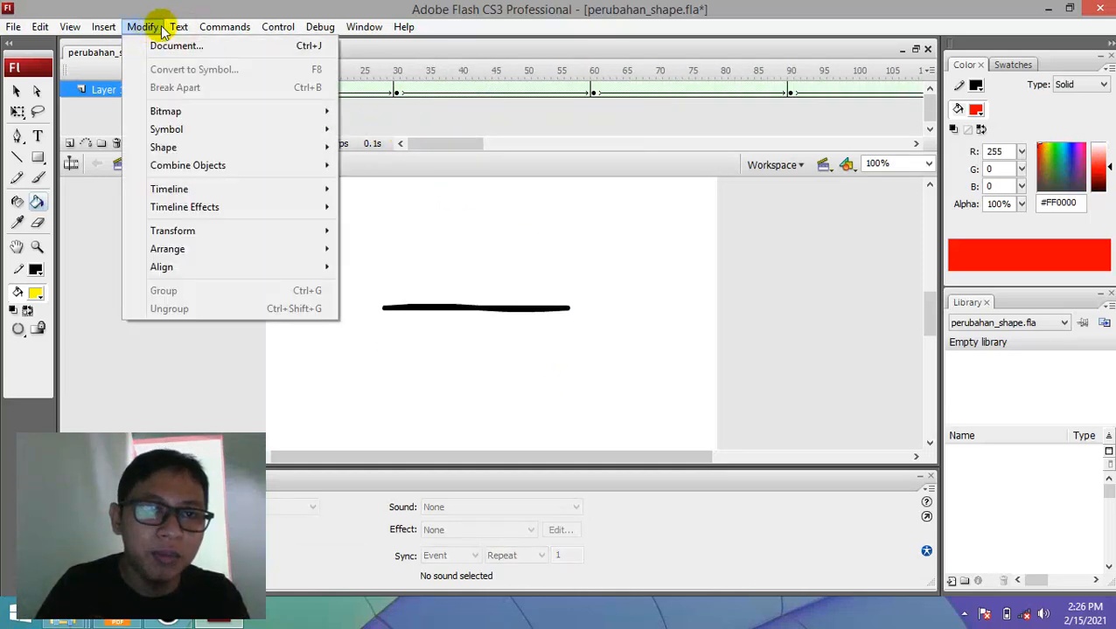
{"action": "mouse_move", "coordinate": [241, 27]}
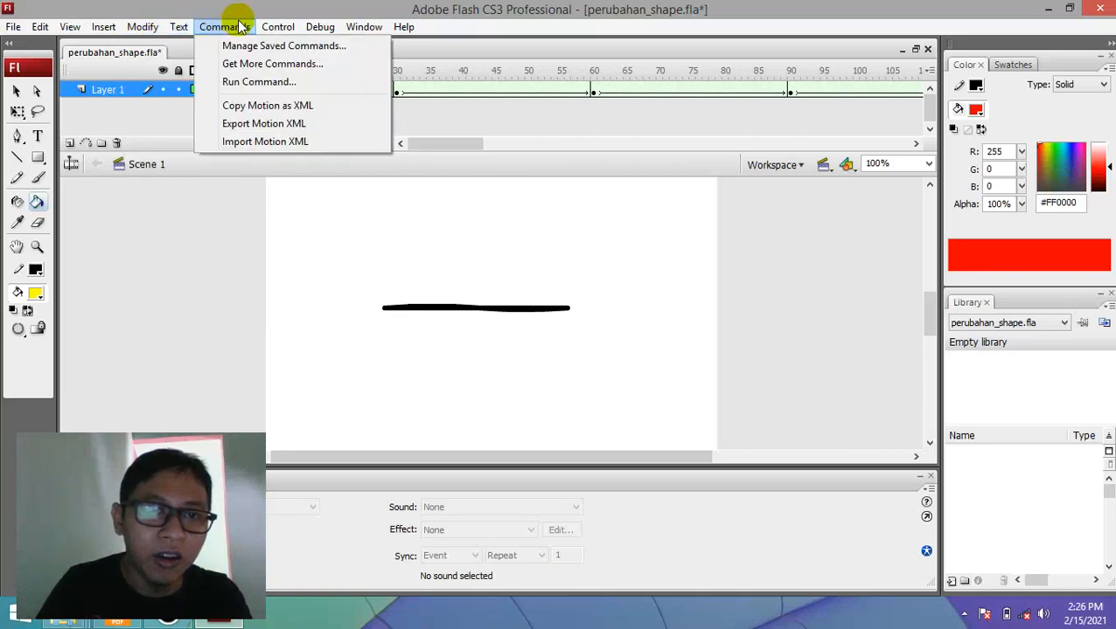
{"action": "mouse_move", "coordinate": [289, 31]}
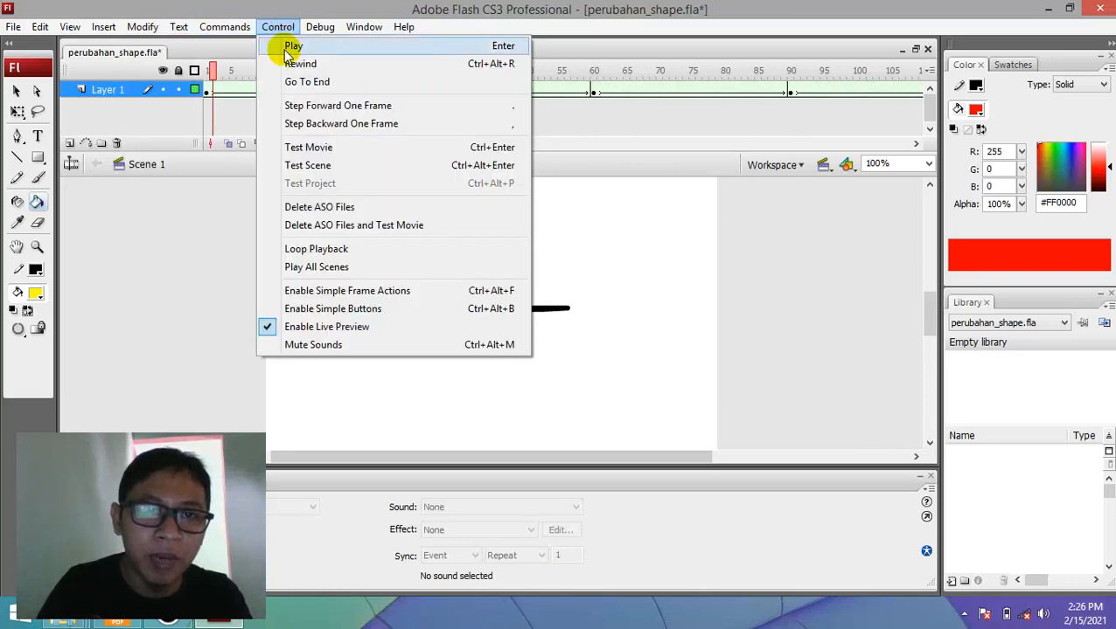
{"action": "left_click", "coordinate": [281, 23]}
{"action": "left_click", "coordinate": [281, 23]}
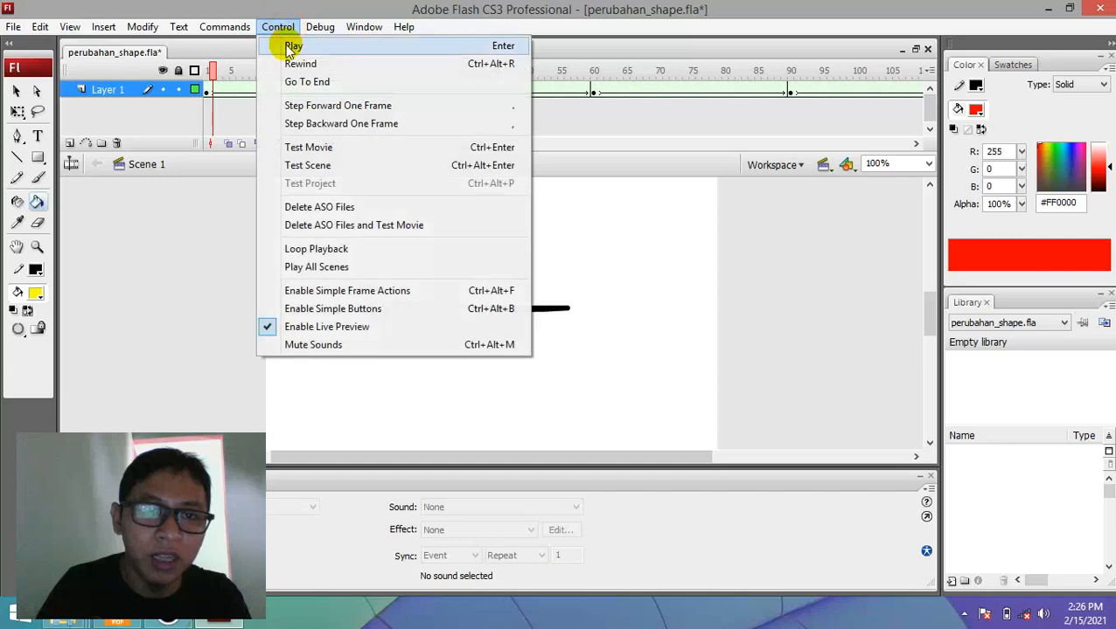
{"action": "left_click", "coordinate": [325, 16]}
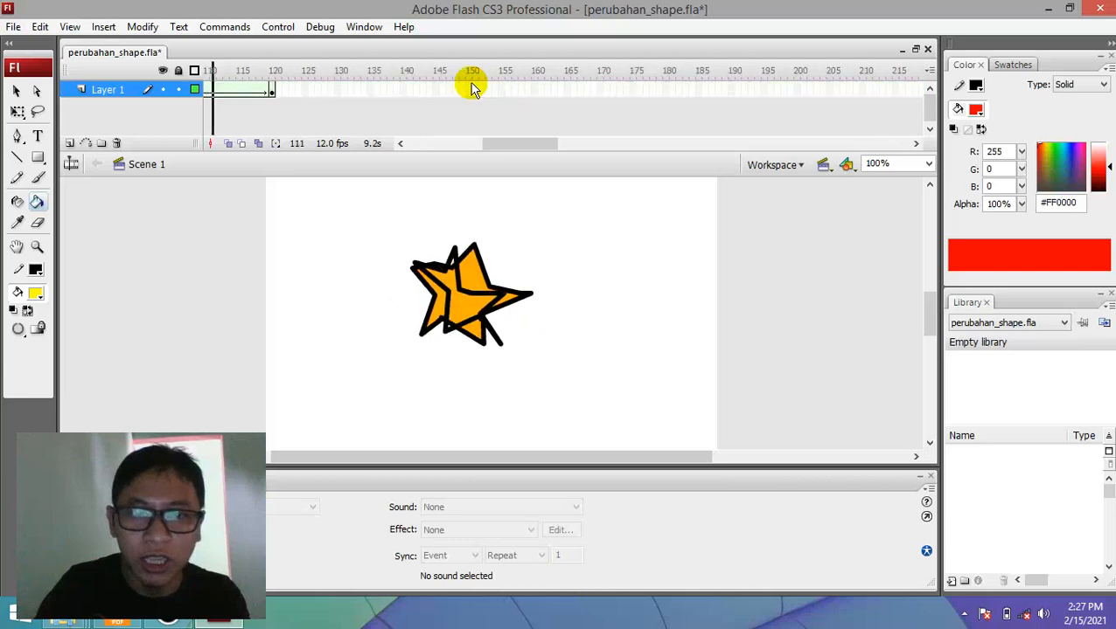
Test the movie twice in the SWF preview window to review the shape morphs, closing the preview each time
{"action": "key", "text": "ctrl+Return"}
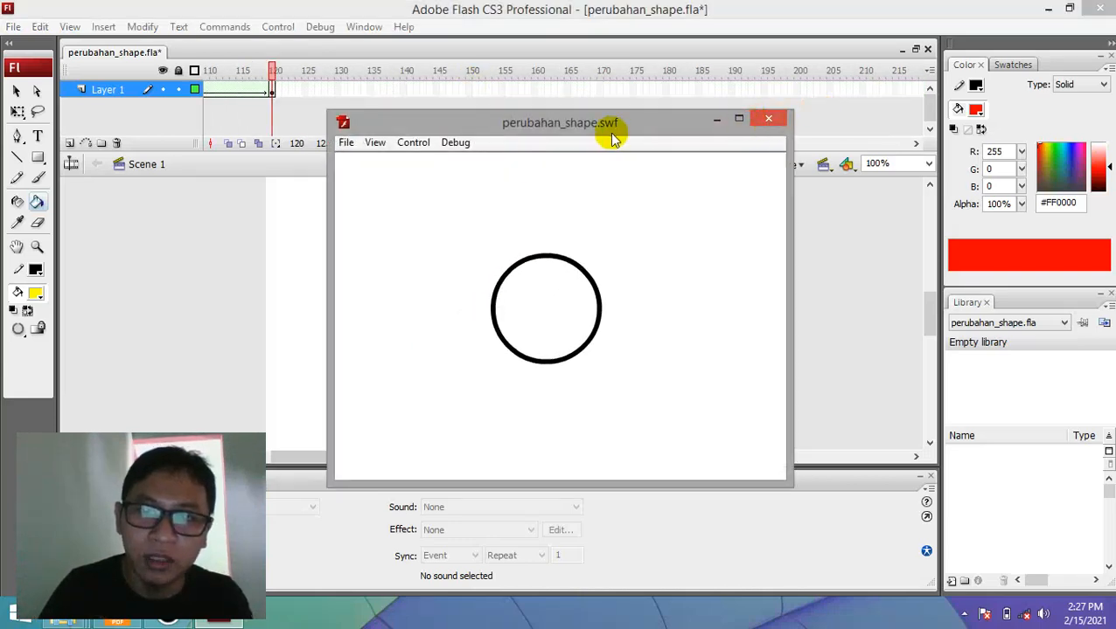
{"action": "left_click", "coordinate": [767, 118]}
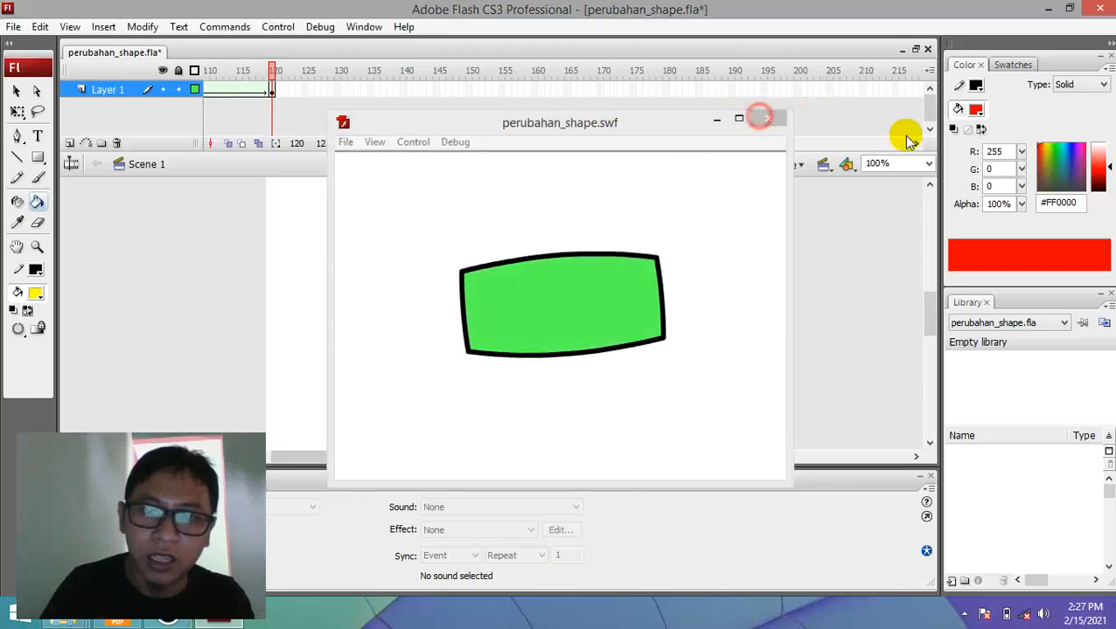
{"action": "left_click", "coordinate": [906, 132]}
{"action": "key", "text": "ctrl+Return"}
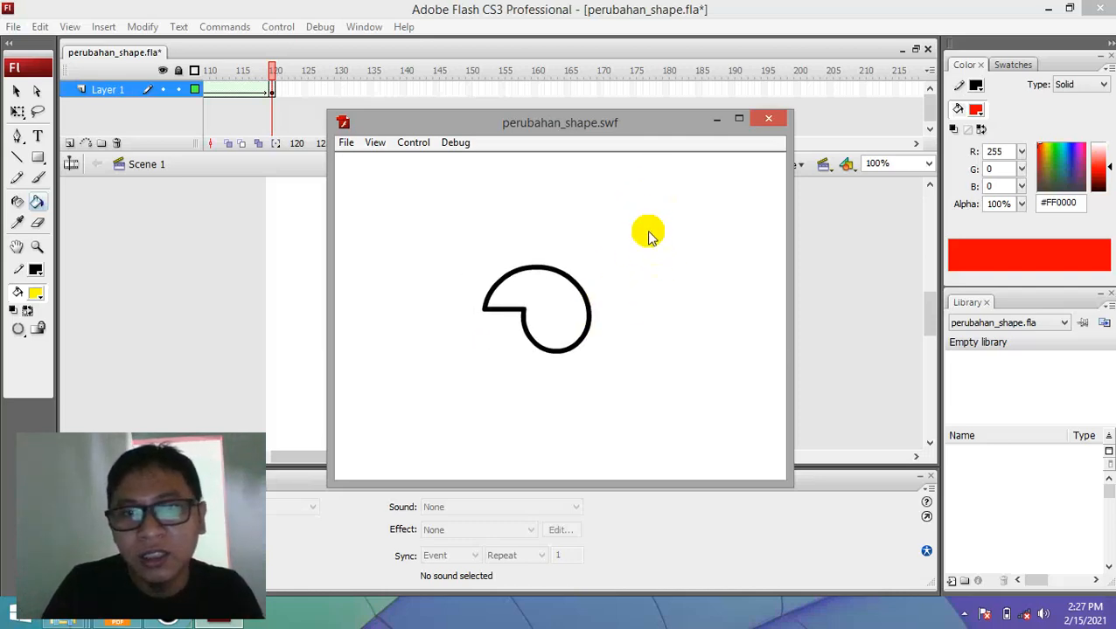
{"action": "left_click", "coordinate": [768, 121]}
Set the document frame rate to 24 fps, test the movie at that speed and close the preview
{"action": "left_click", "coordinate": [582, 336]}
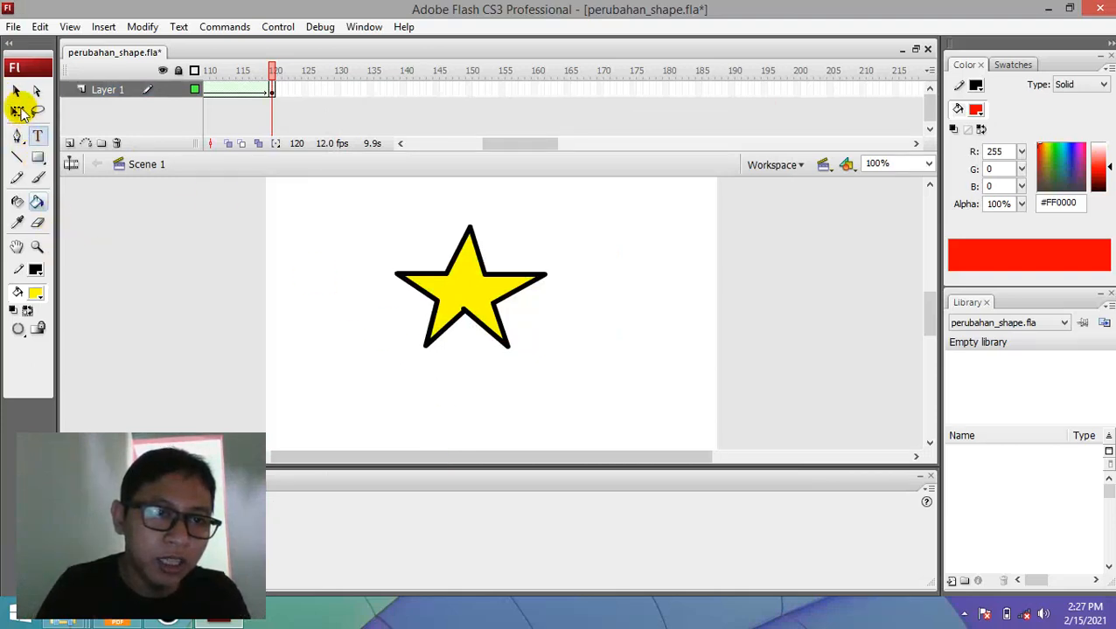
{"action": "left_click", "coordinate": [17, 91]}
{"action": "left_click", "coordinate": [339, 288]}
{"action": "left_click", "coordinate": [538, 509]}
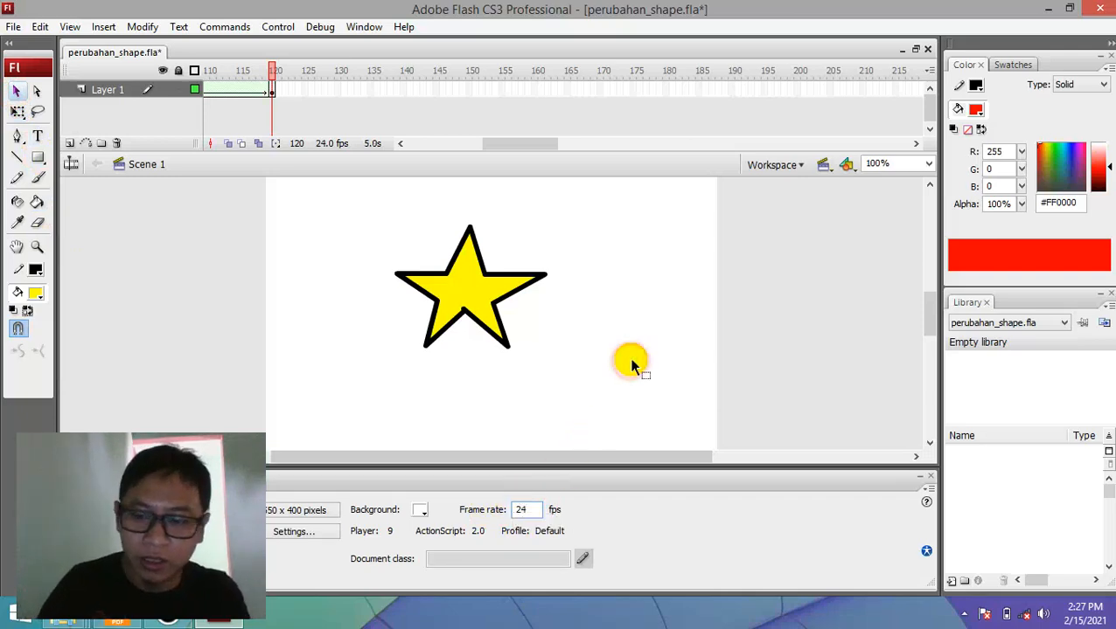
{"action": "key", "text": "ctrl+Return"}
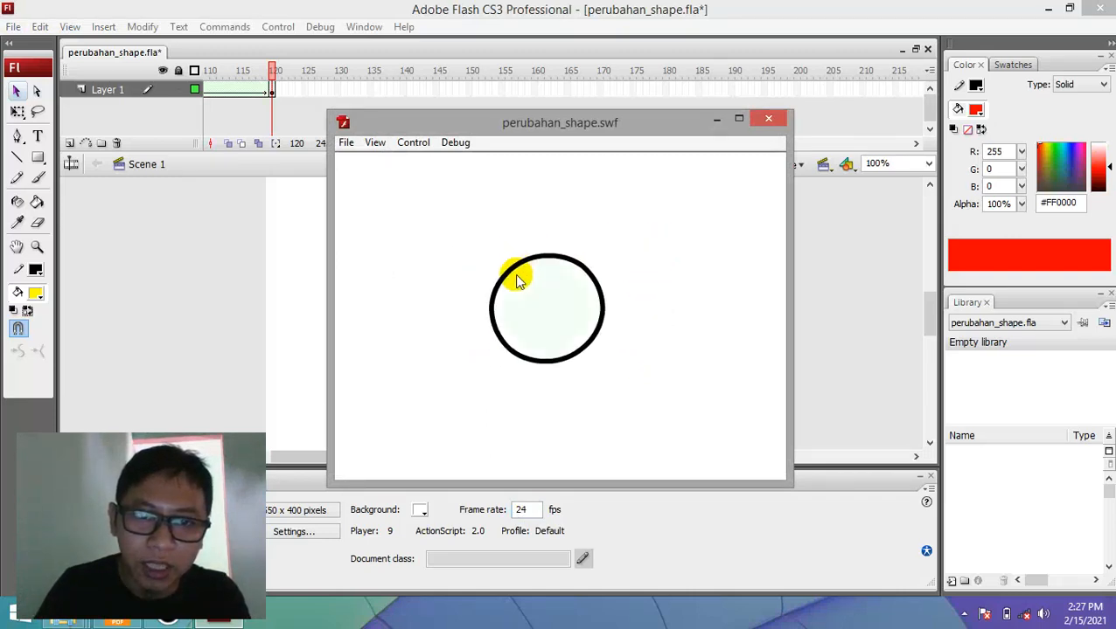
{"action": "left_click", "coordinate": [769, 120]}
Set the document frame rate to 5 fps, test the movie at that speed and close the preview
{"action": "left_click", "coordinate": [531, 510]}
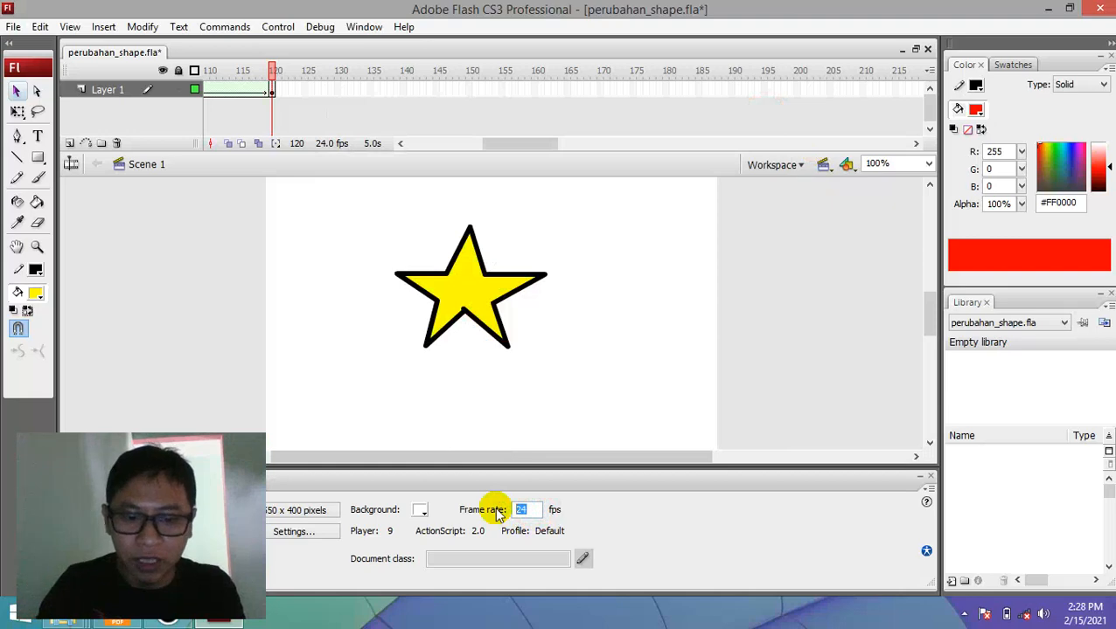
{"action": "key", "text": "ctrl+Return"}
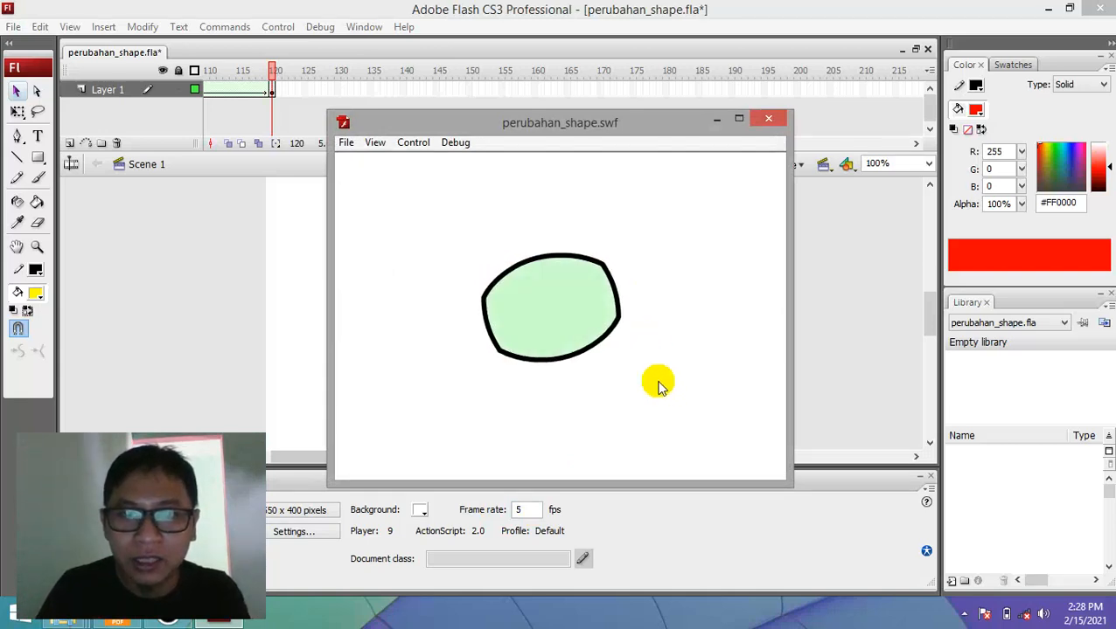
{"action": "left_click", "coordinate": [764, 120]}
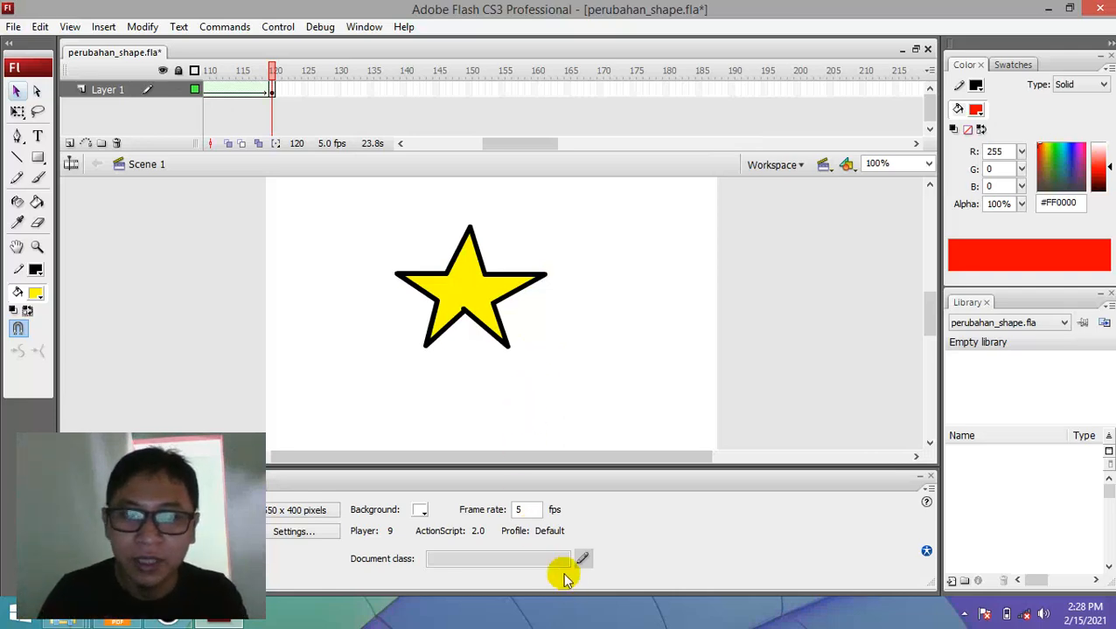
{"action": "double_click", "coordinate": [523, 510]}
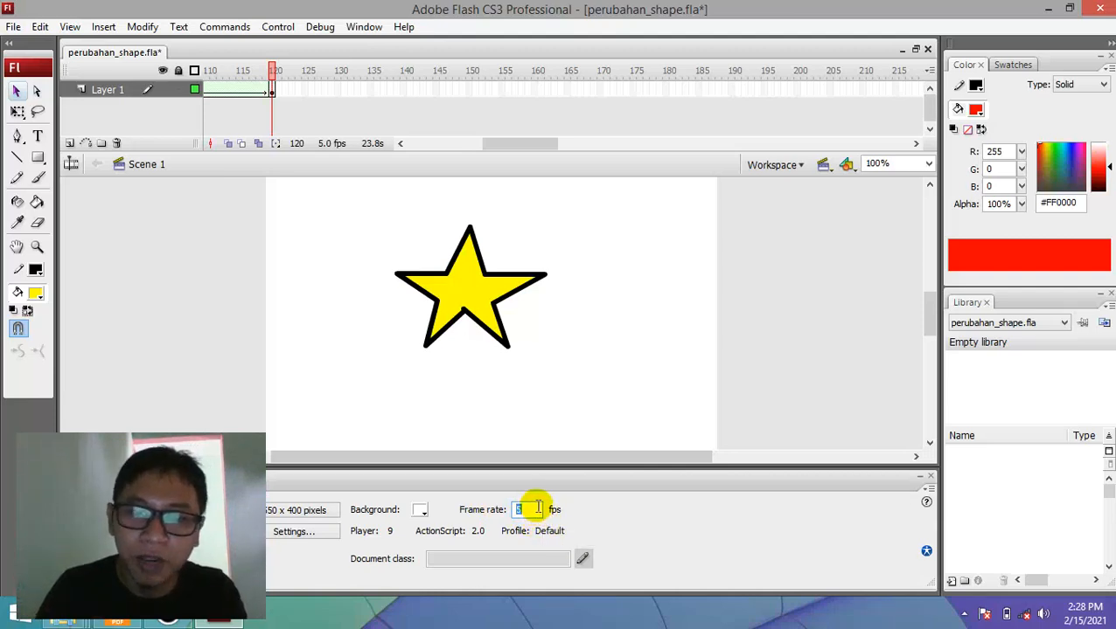
{"action": "left_click_drag", "start_coordinate": [538, 511], "coordinate": [500, 516]}
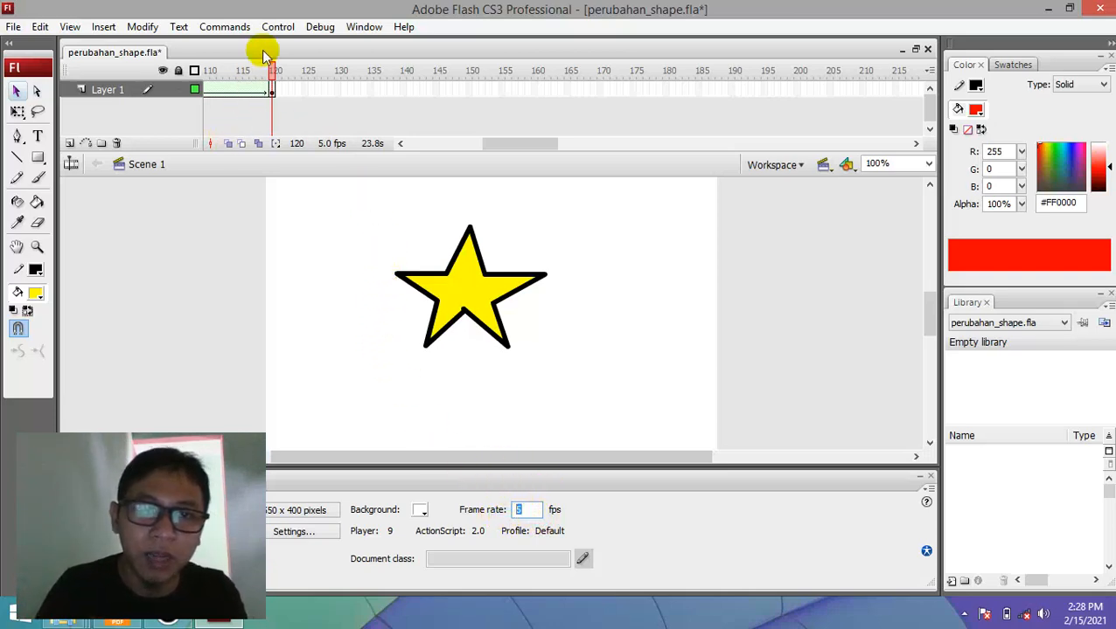
Scrub the playhead back through the star, rectangle and circle tweens to examine the in-between shapes, ending on the line at frame 1
{"action": "left_click_drag", "start_coordinate": [275, 71], "coordinate": [216, 74]}
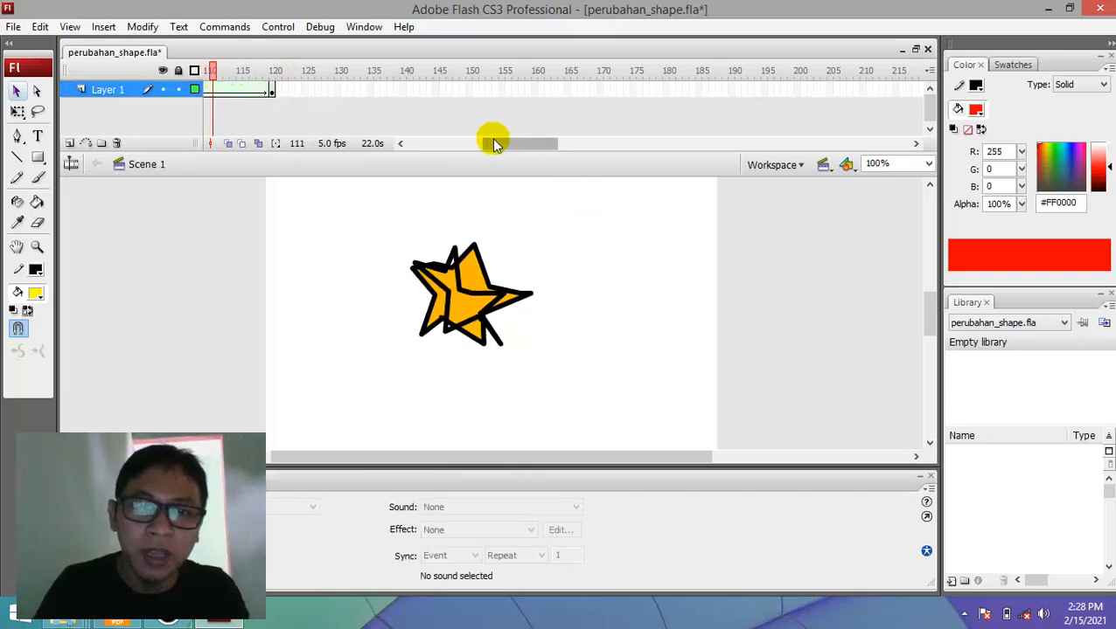
{"action": "left_click_drag", "start_coordinate": [495, 142], "coordinate": [421, 154]}
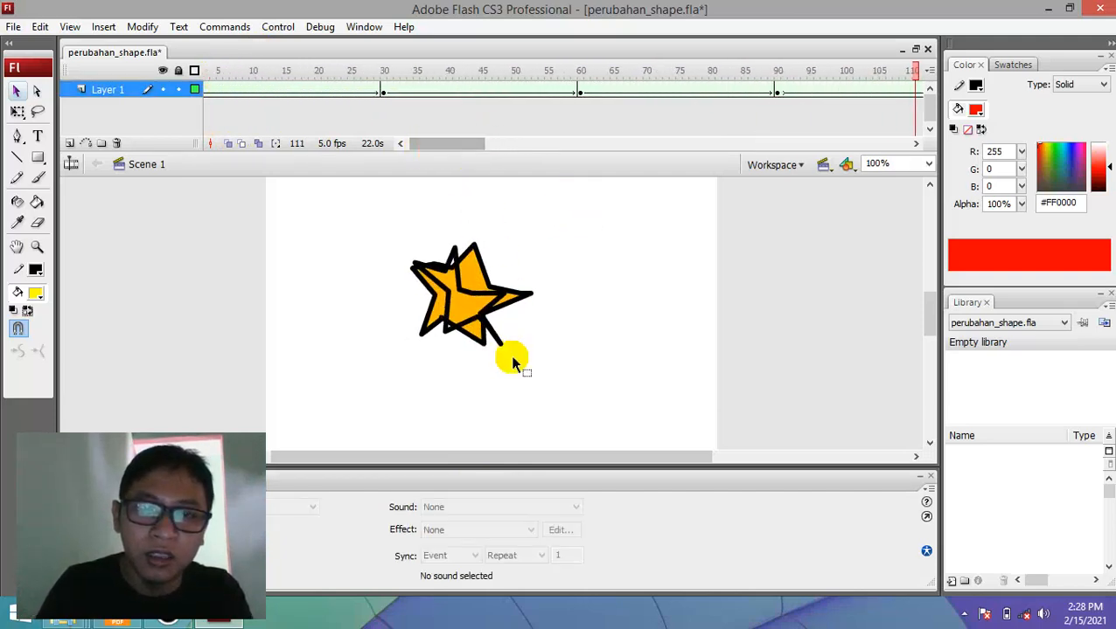
{"action": "left_click", "coordinate": [580, 72]}
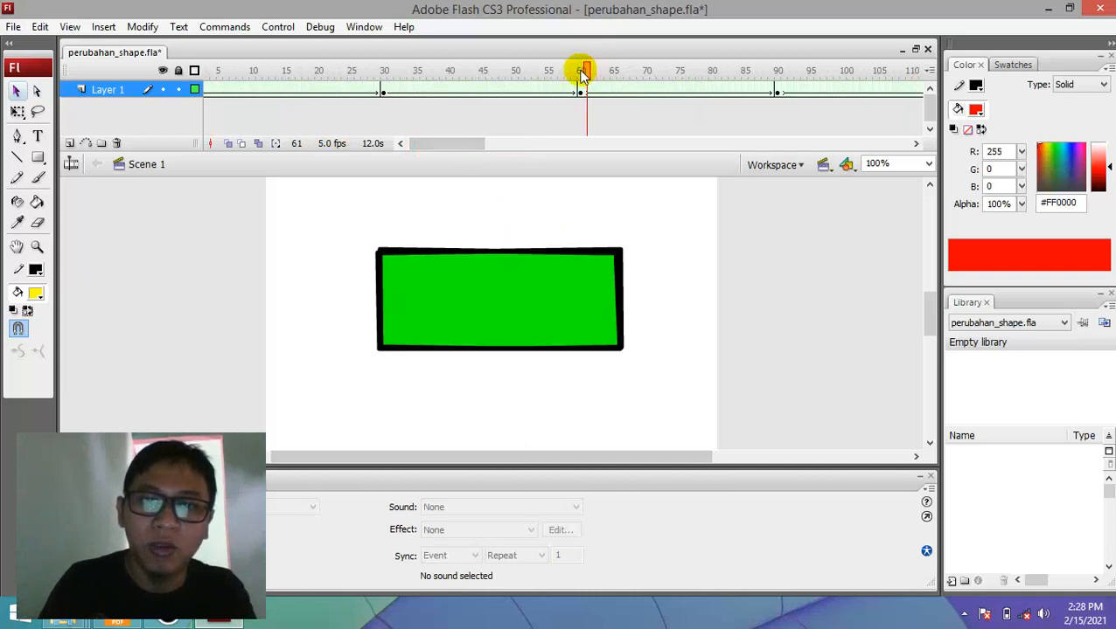
{"action": "left_click_drag", "start_coordinate": [442, 79], "coordinate": [374, 80]}
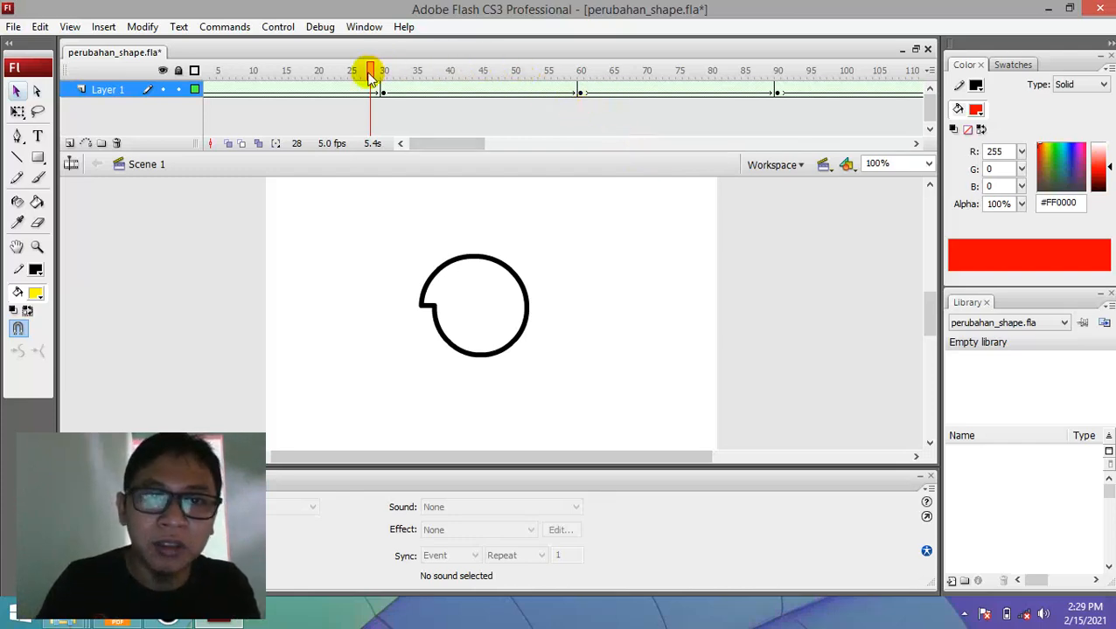
{"action": "left_click_drag", "start_coordinate": [354, 76], "coordinate": [446, 87]}
{"action": "left_click", "coordinate": [390, 201]}
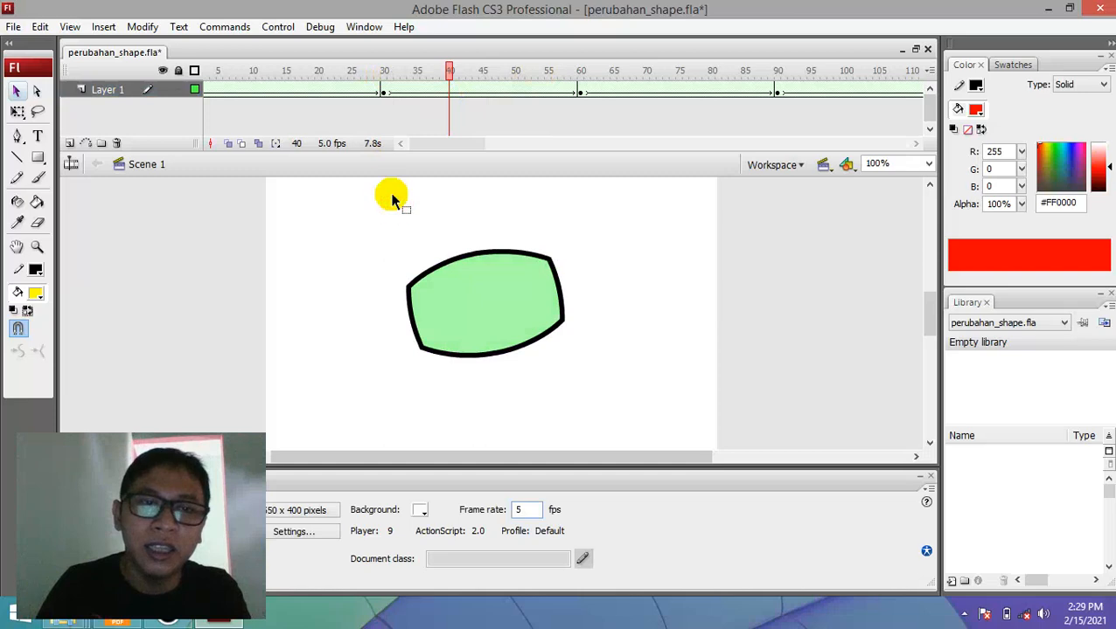
{"action": "left_click", "coordinate": [338, 74]}
{"action": "left_click_drag", "start_coordinate": [341, 74], "coordinate": [169, 70]}
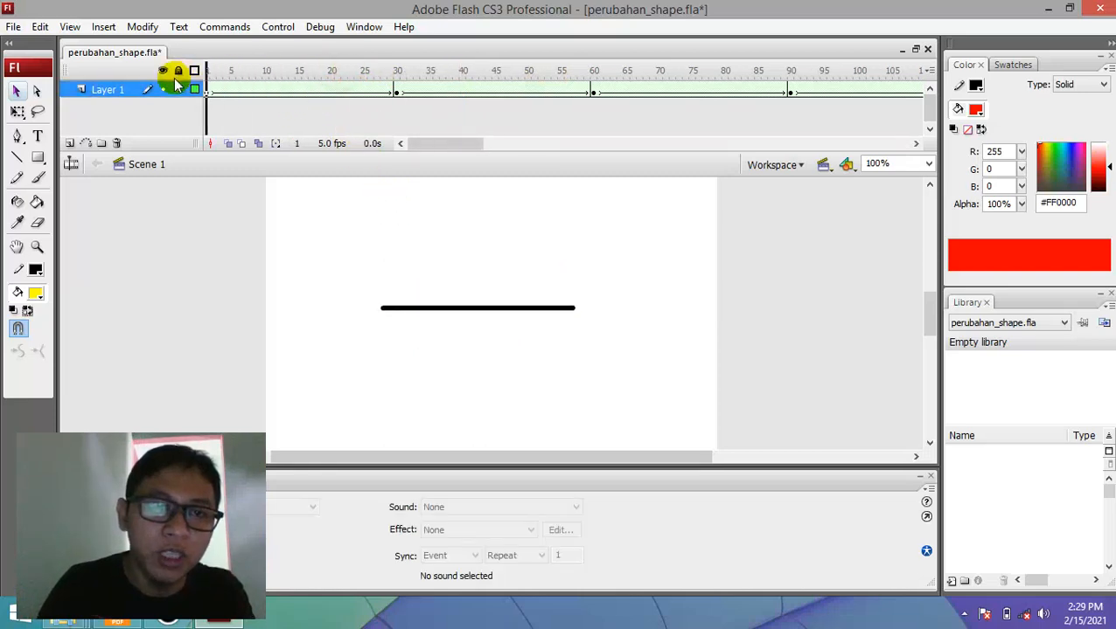
{"action": "left_click", "coordinate": [401, 249]}
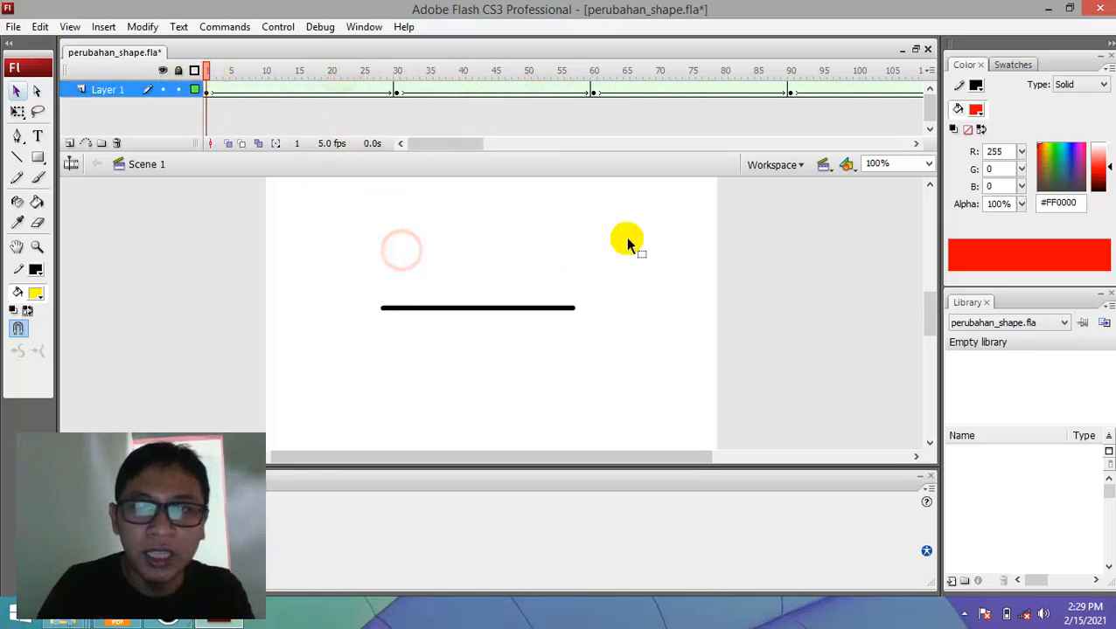